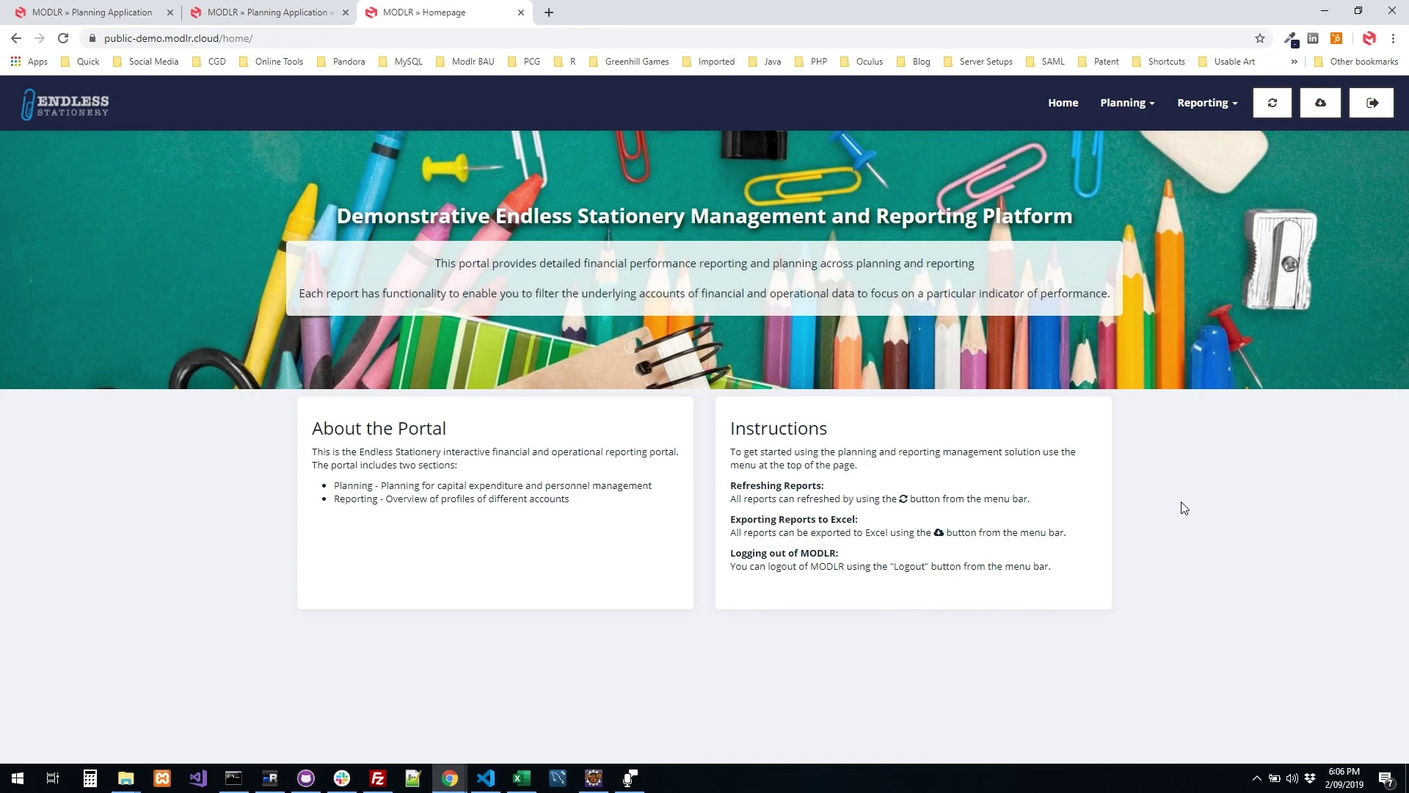
Step: Open the Department report to review the budget progress of each department
click(1205, 108)
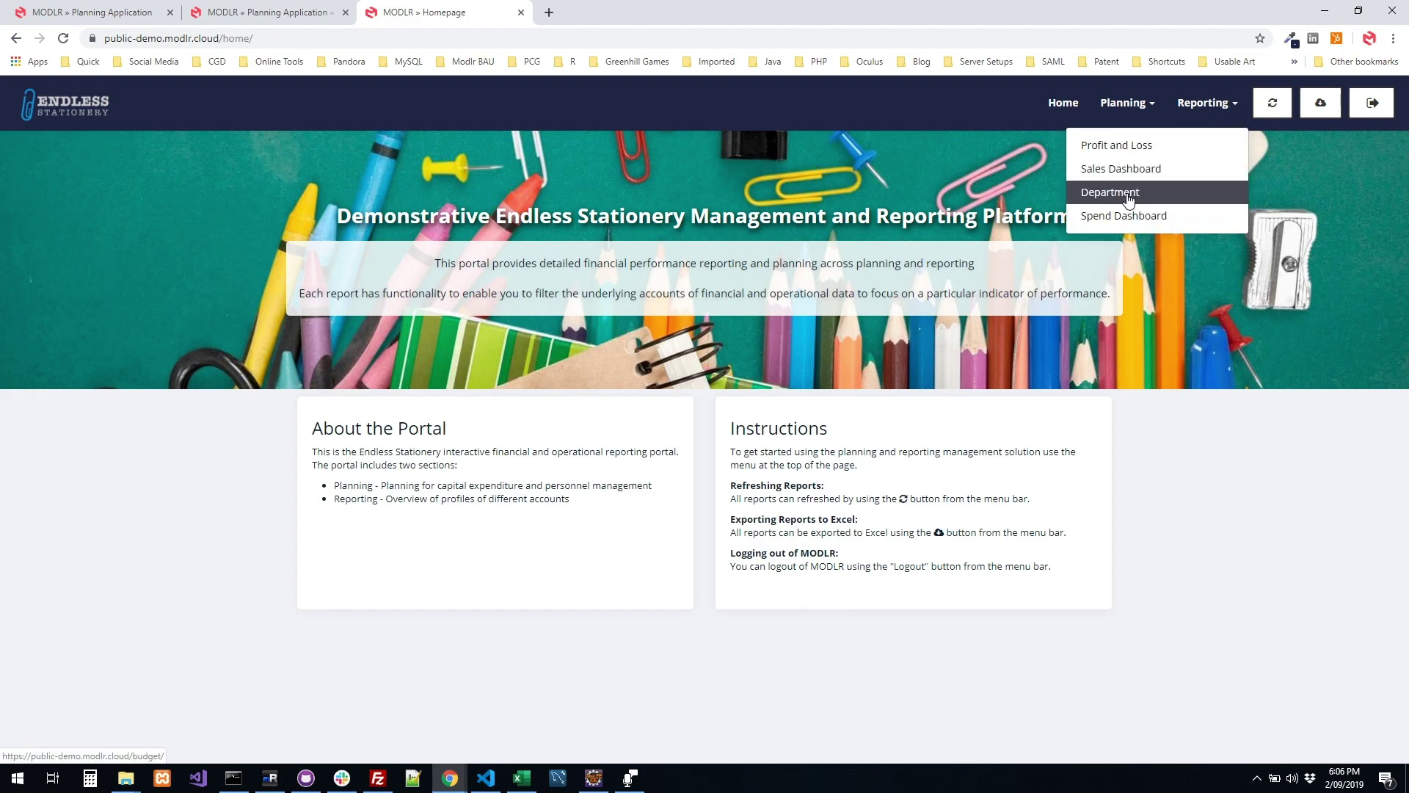
click(1204, 191)
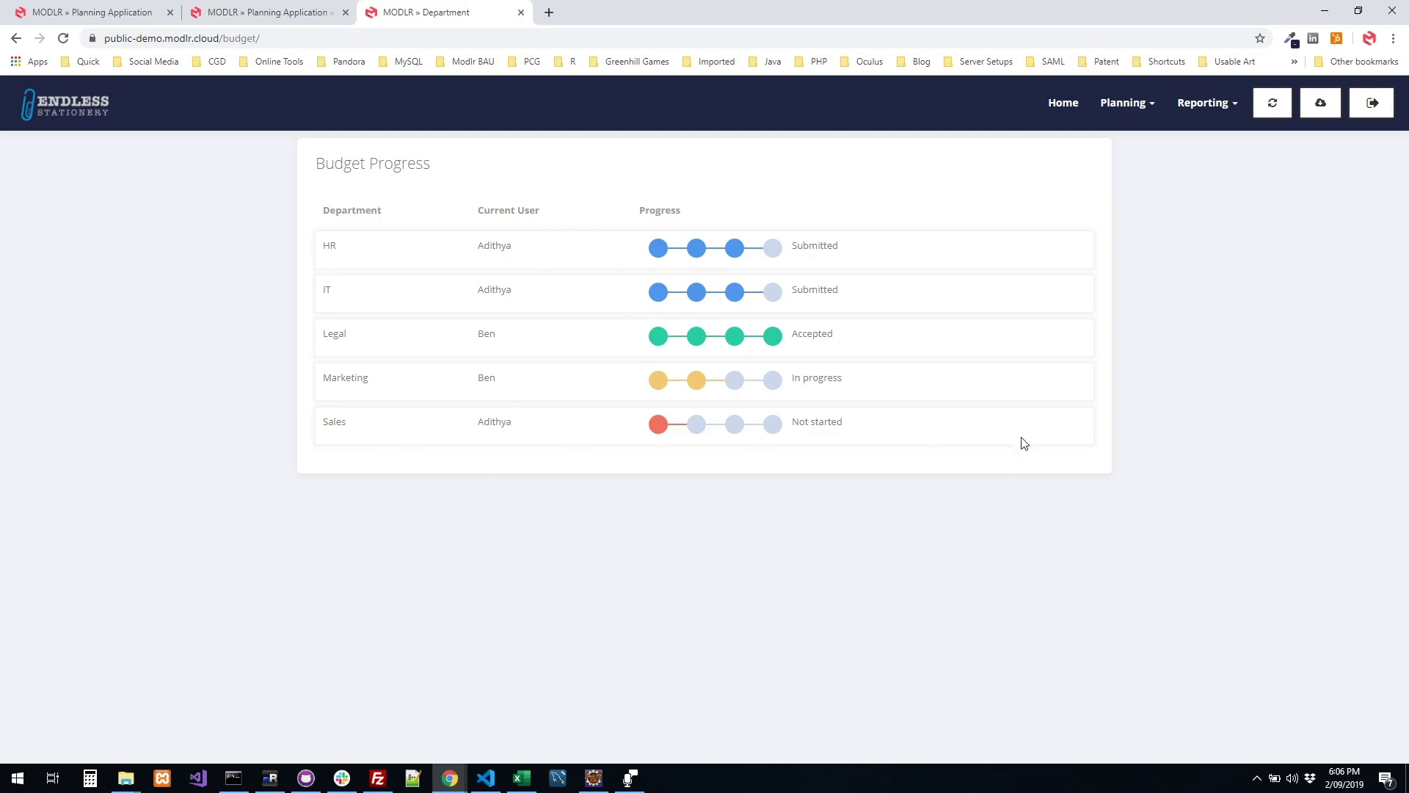
Step: Open the Revenue plan and examine the monthly Stationmaster revenue, cost of goods sold and margin rows
click(1135, 108)
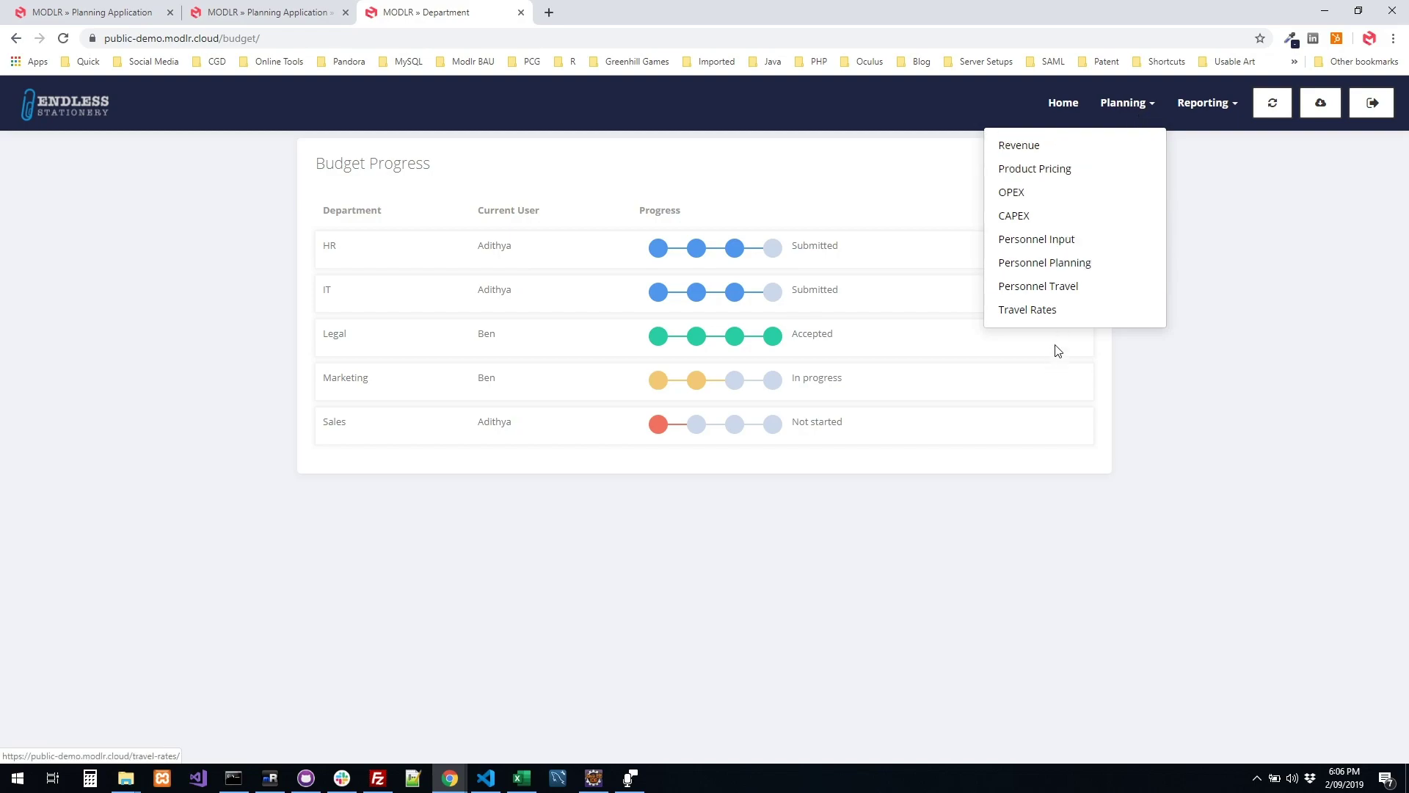
click(1046, 149)
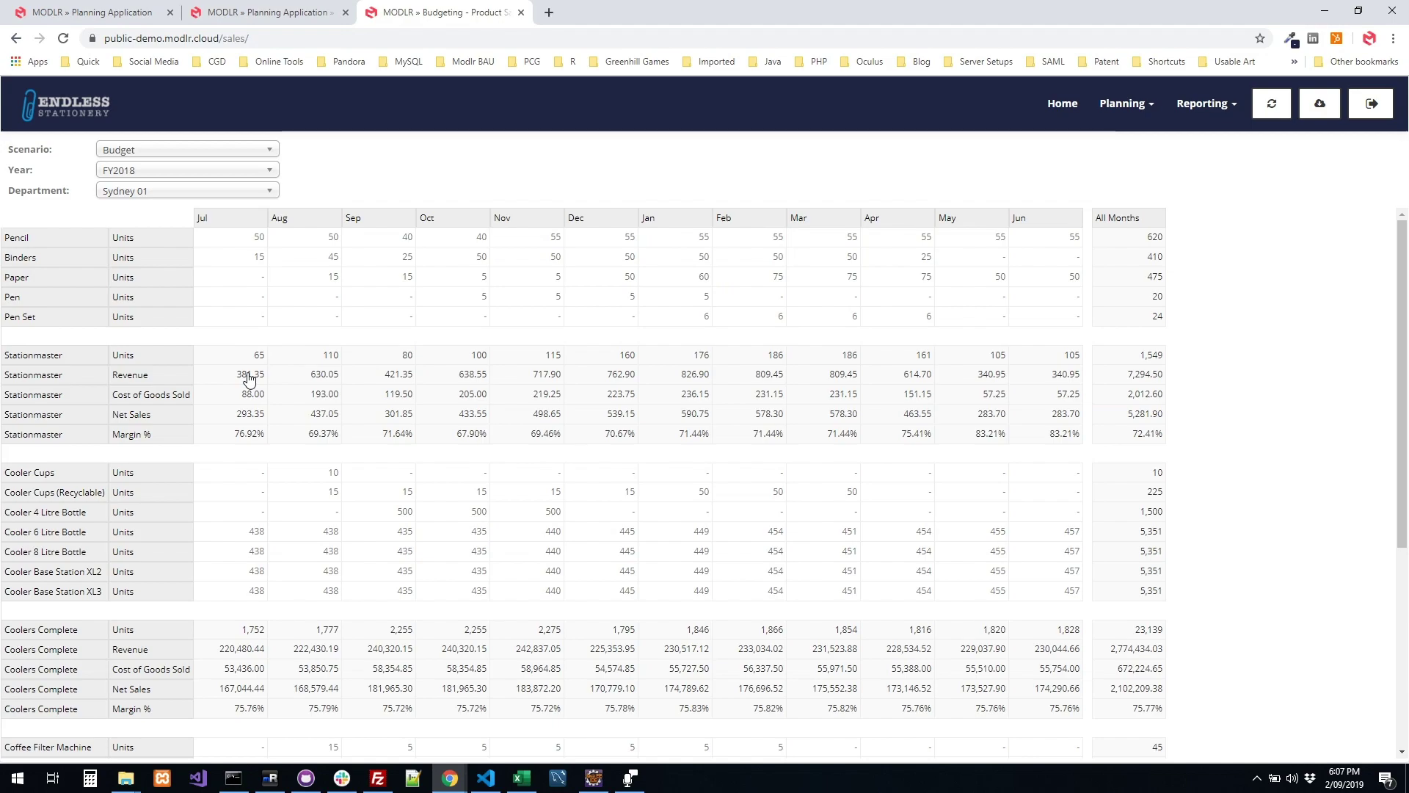
drag(249, 378, 708, 376)
drag(252, 402, 708, 381)
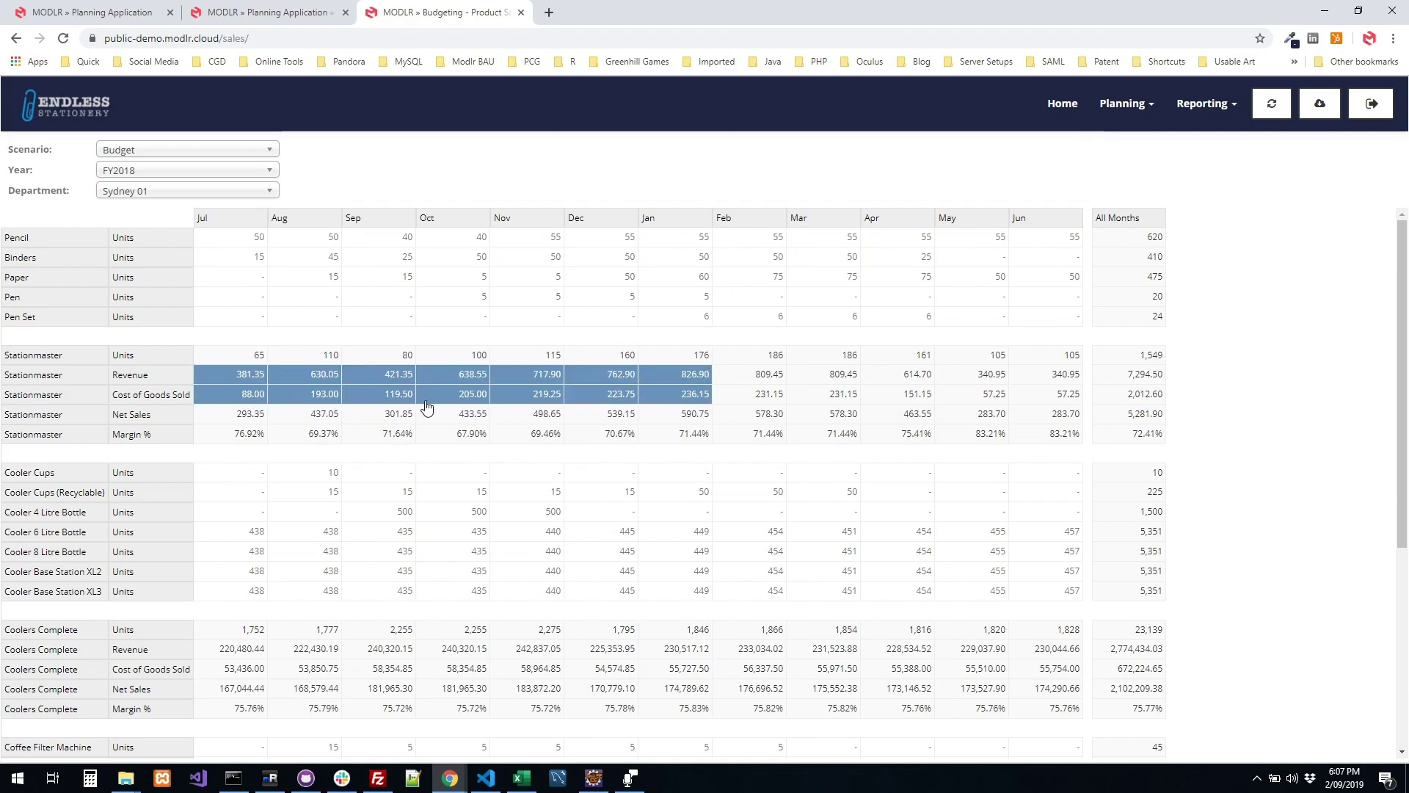
drag(231, 421, 890, 433)
Step: In the Product Pricing plan, set Pencil's November retail price override to 5.69 and check its retail prices from November to June
click(1128, 102)
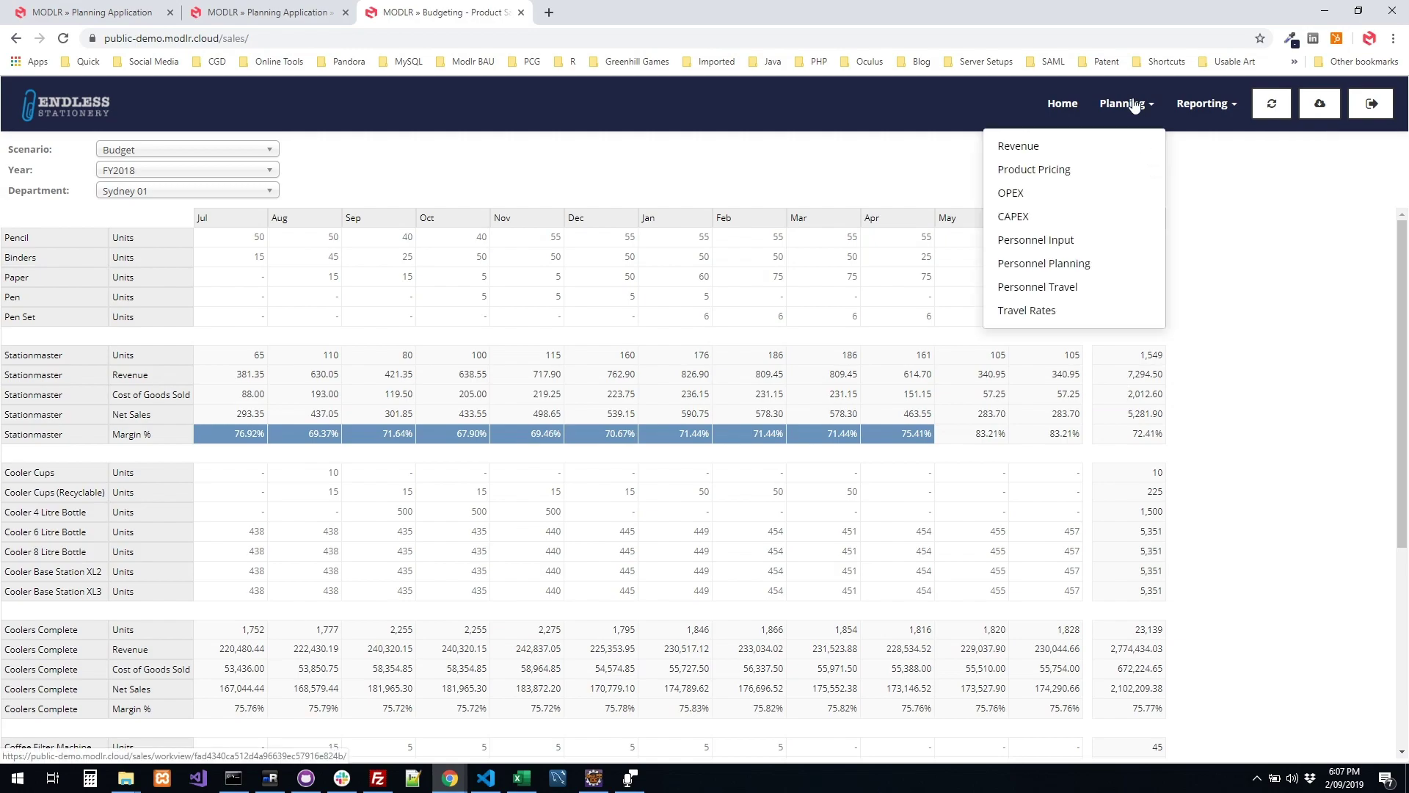
click(1068, 172)
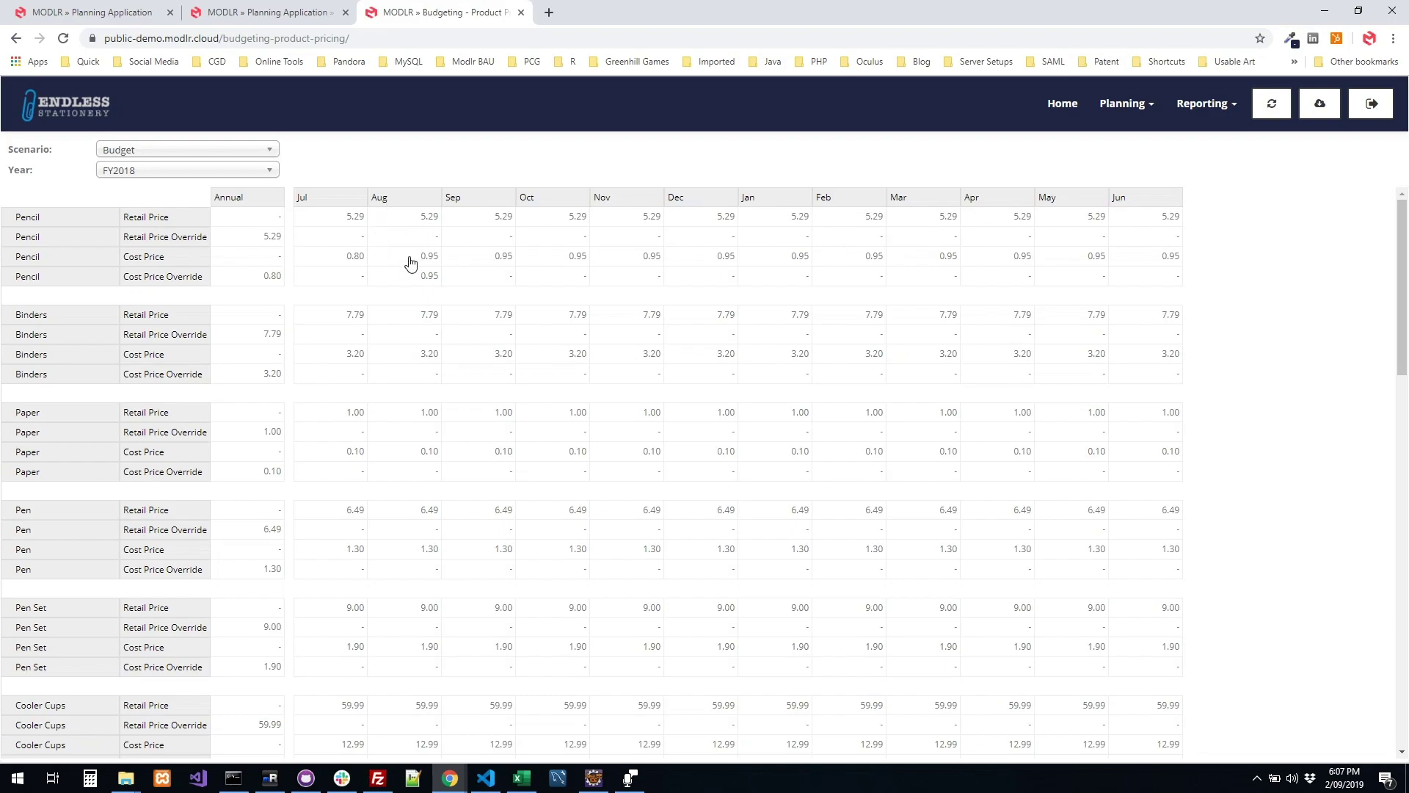
double_click(641, 237)
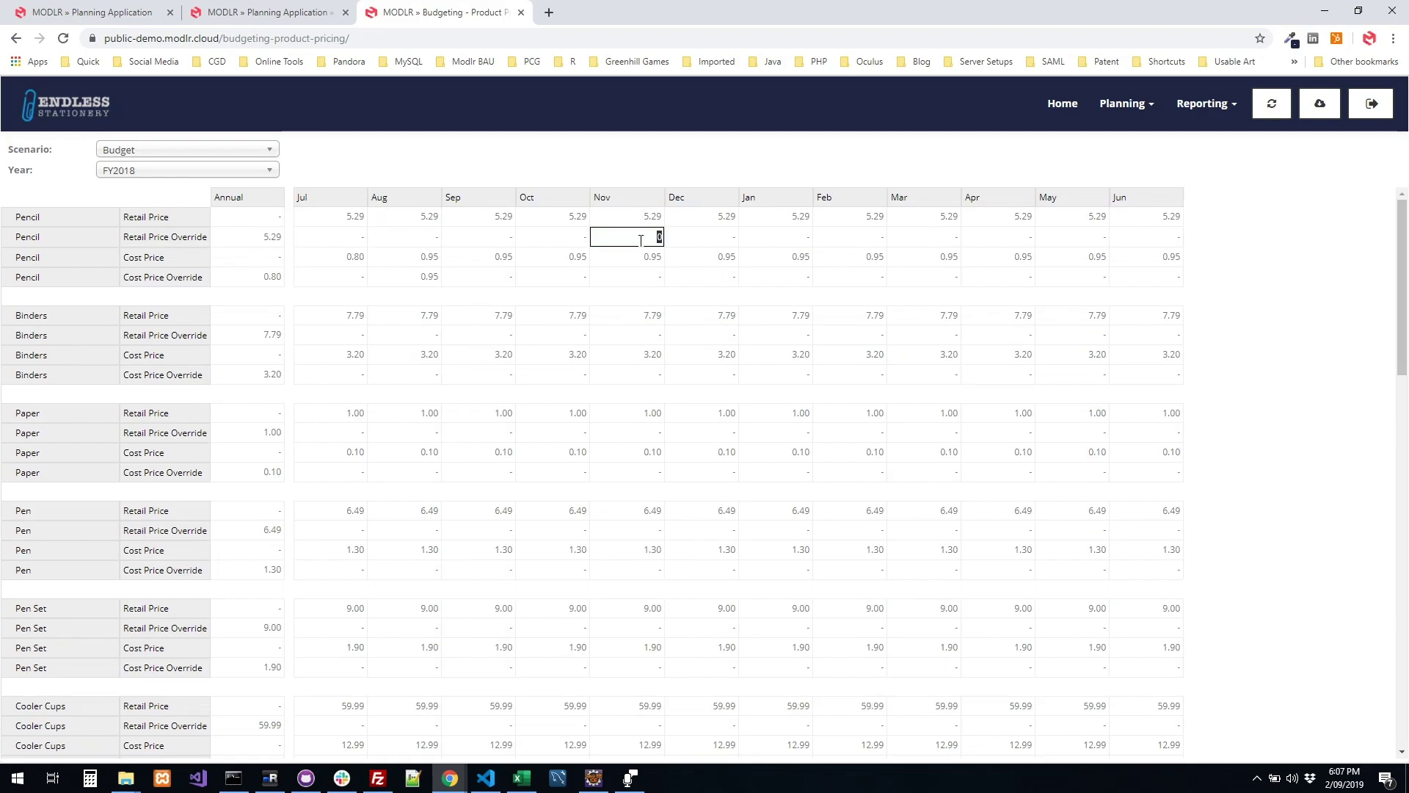
text(5.69)
key(Return)
click(650, 217)
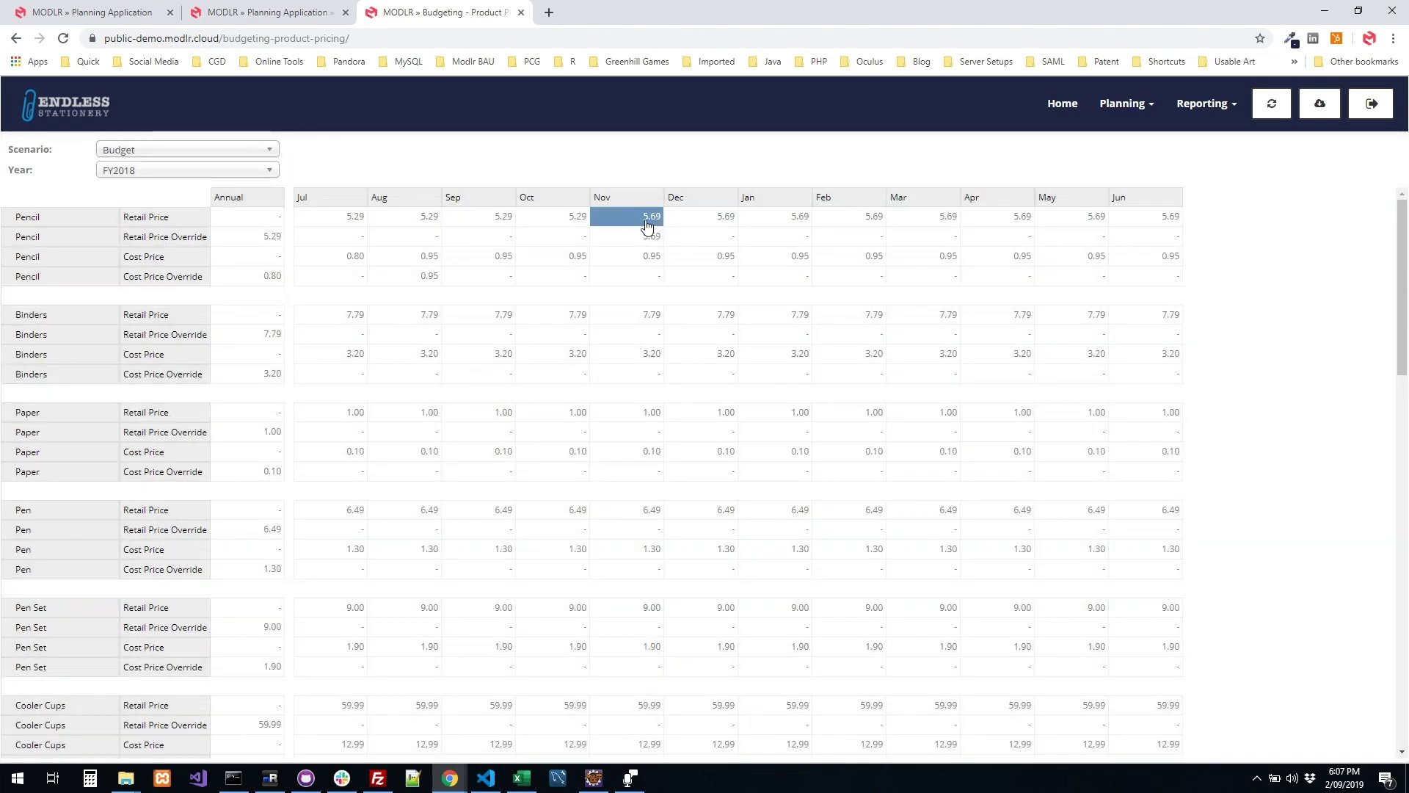
drag(646, 227, 1140, 230)
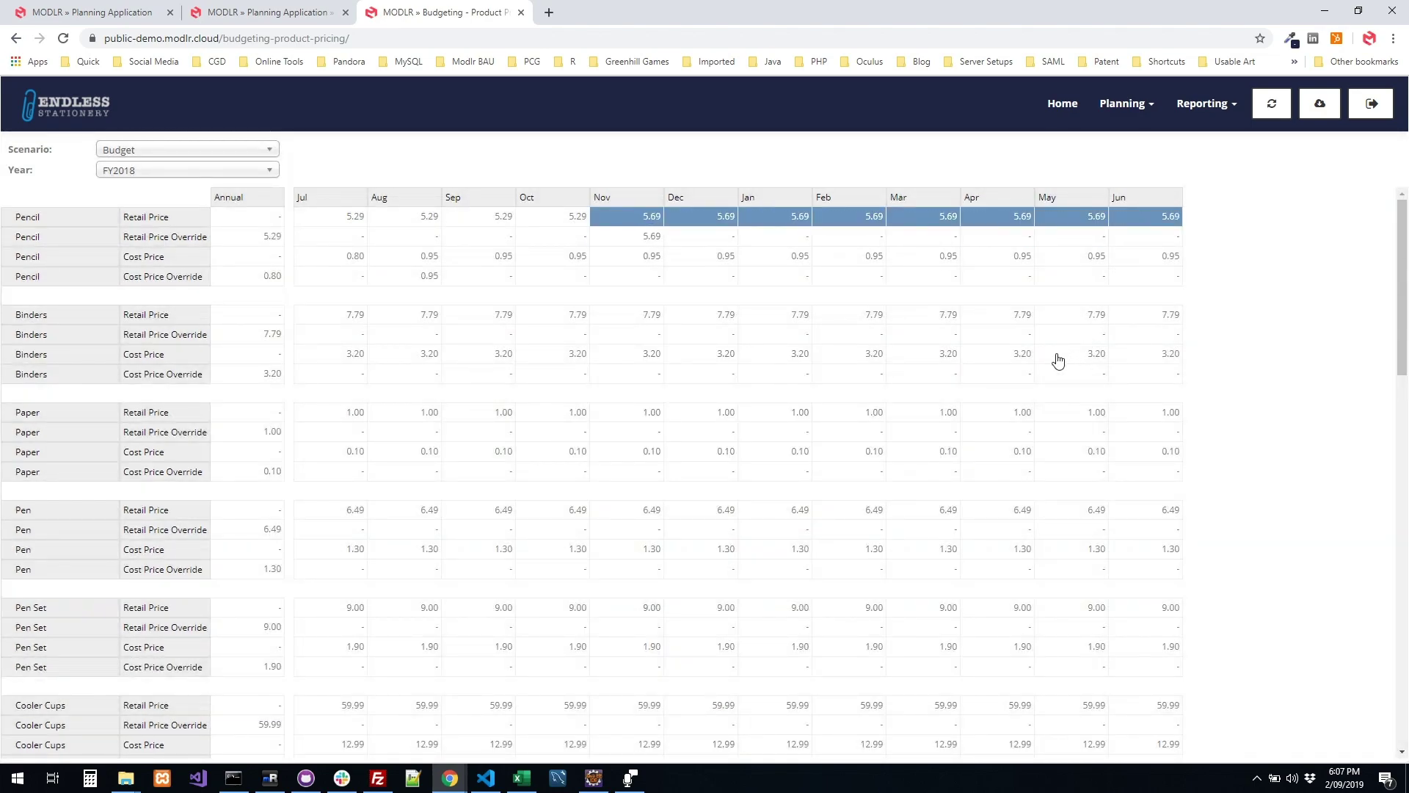
Step: Return to the Revenue plan and review the Pencil units and Stationmaster revenue from November onward
click(1149, 103)
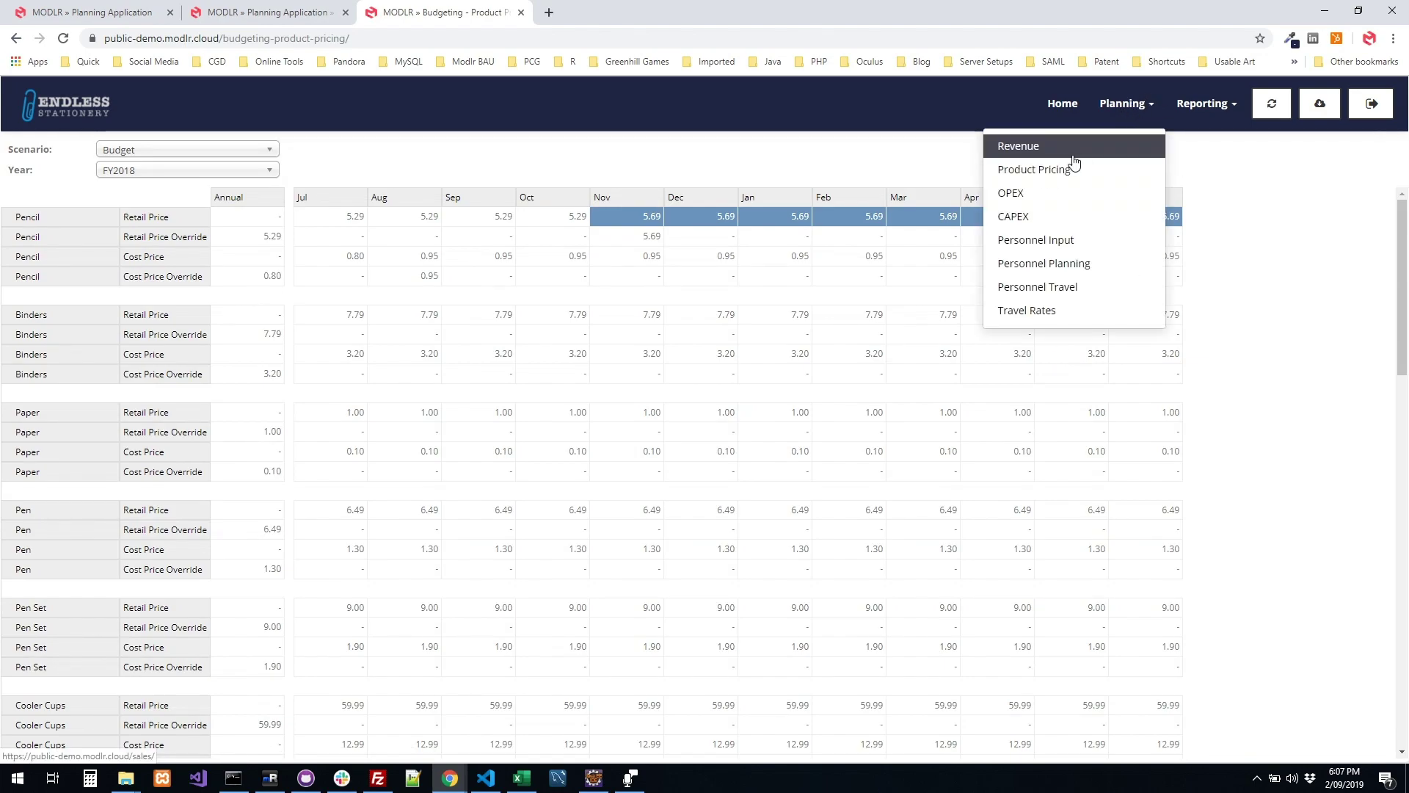
click(1050, 153)
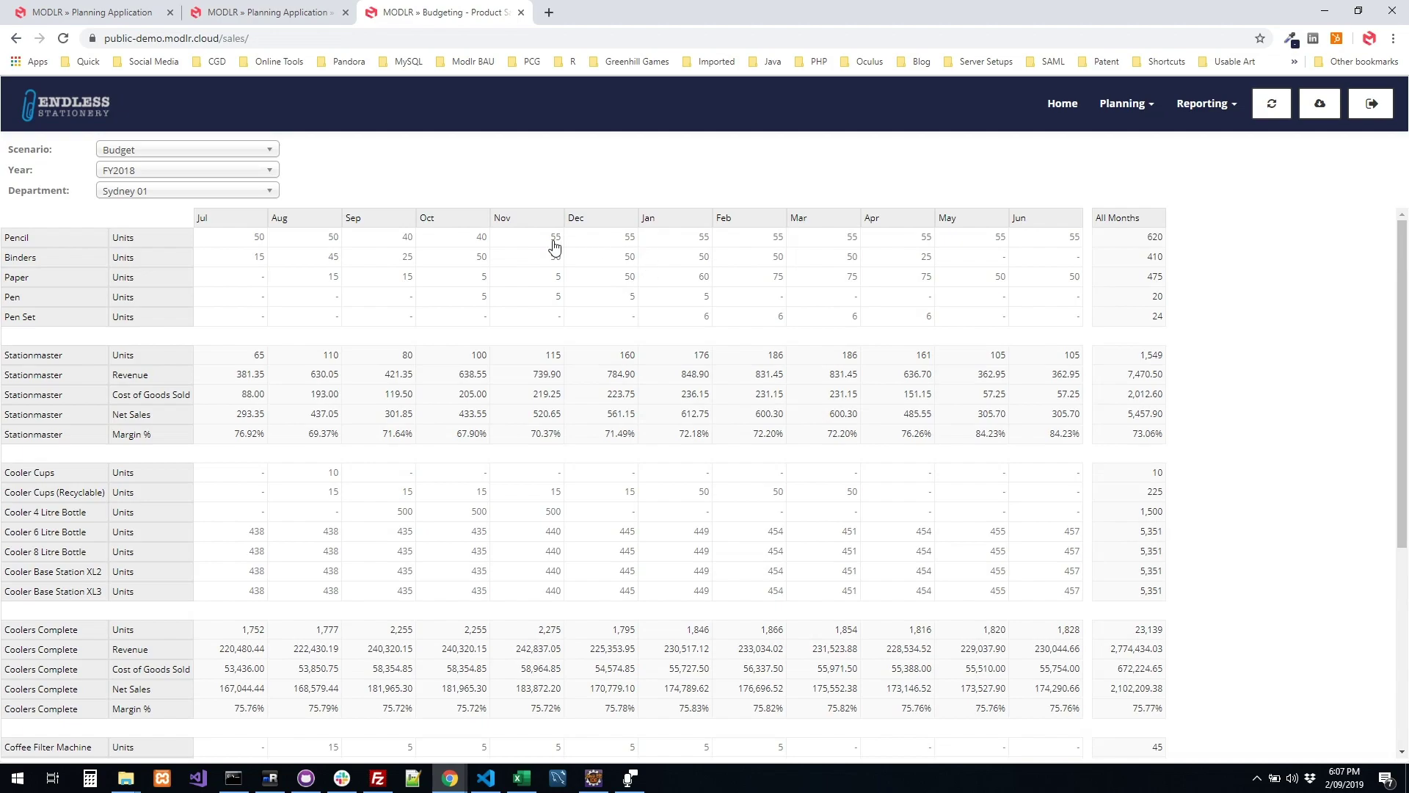
drag(554, 247, 914, 261)
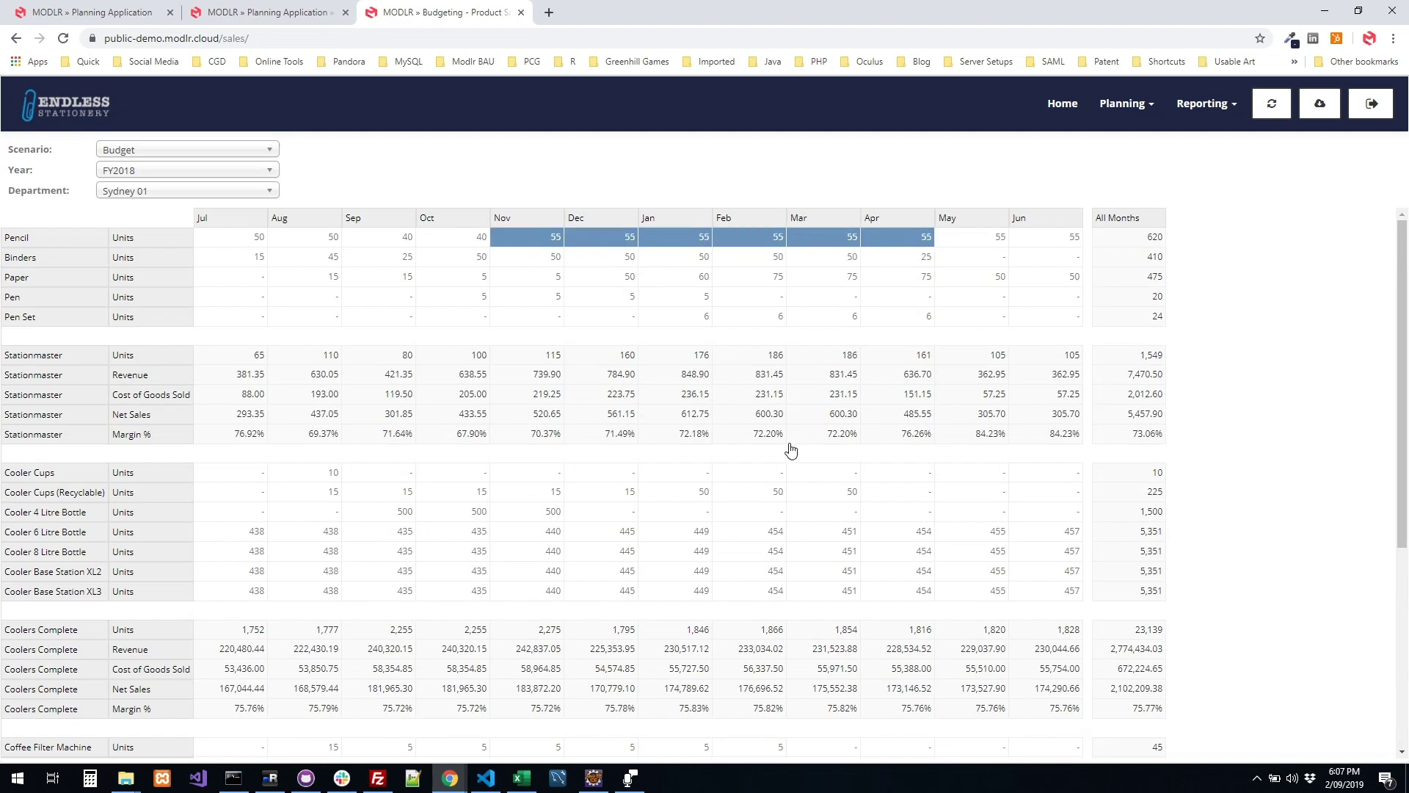
drag(492, 377, 737, 378)
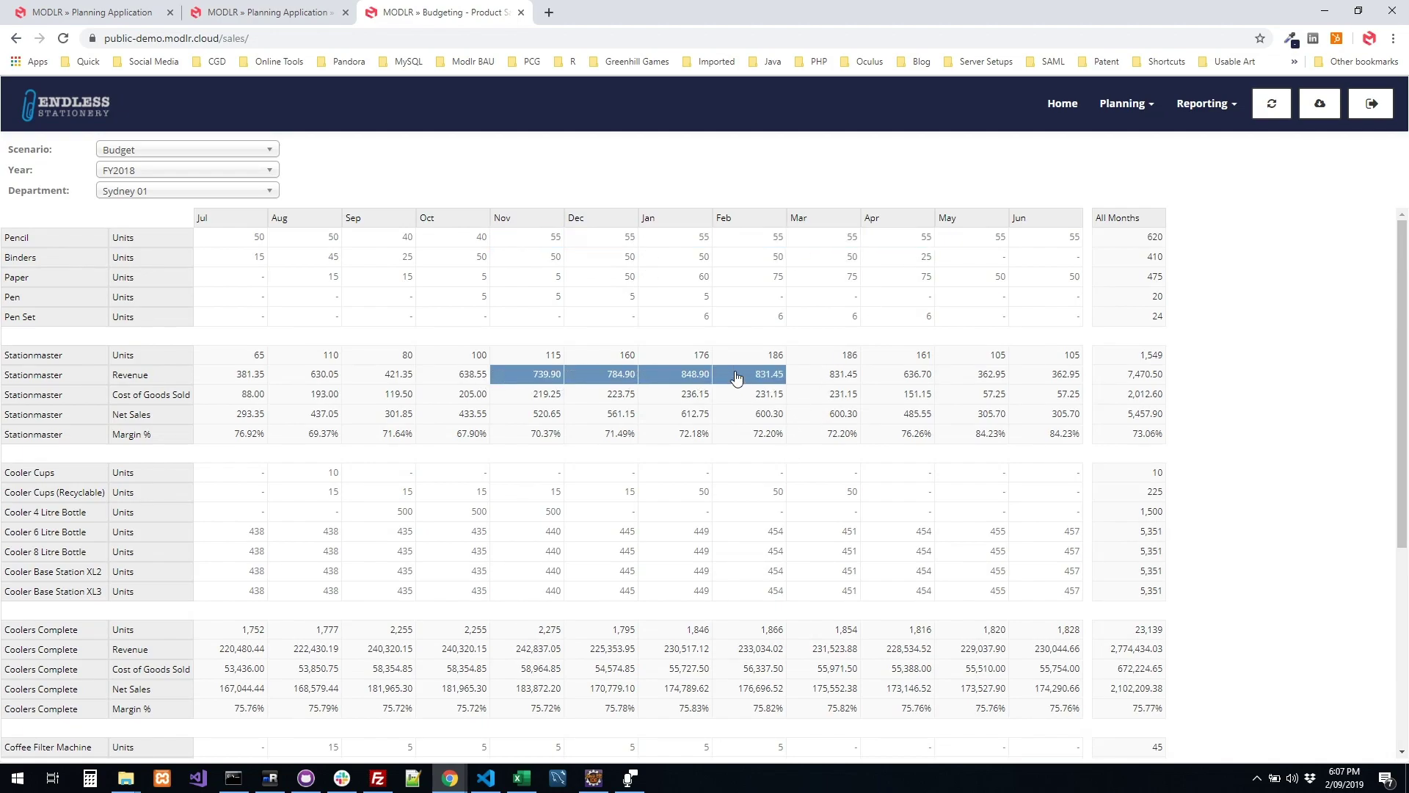
Step: Trace Stationmaster's February revenue, inspect the formula behind its Pencil component, and close the trace
click(737, 378)
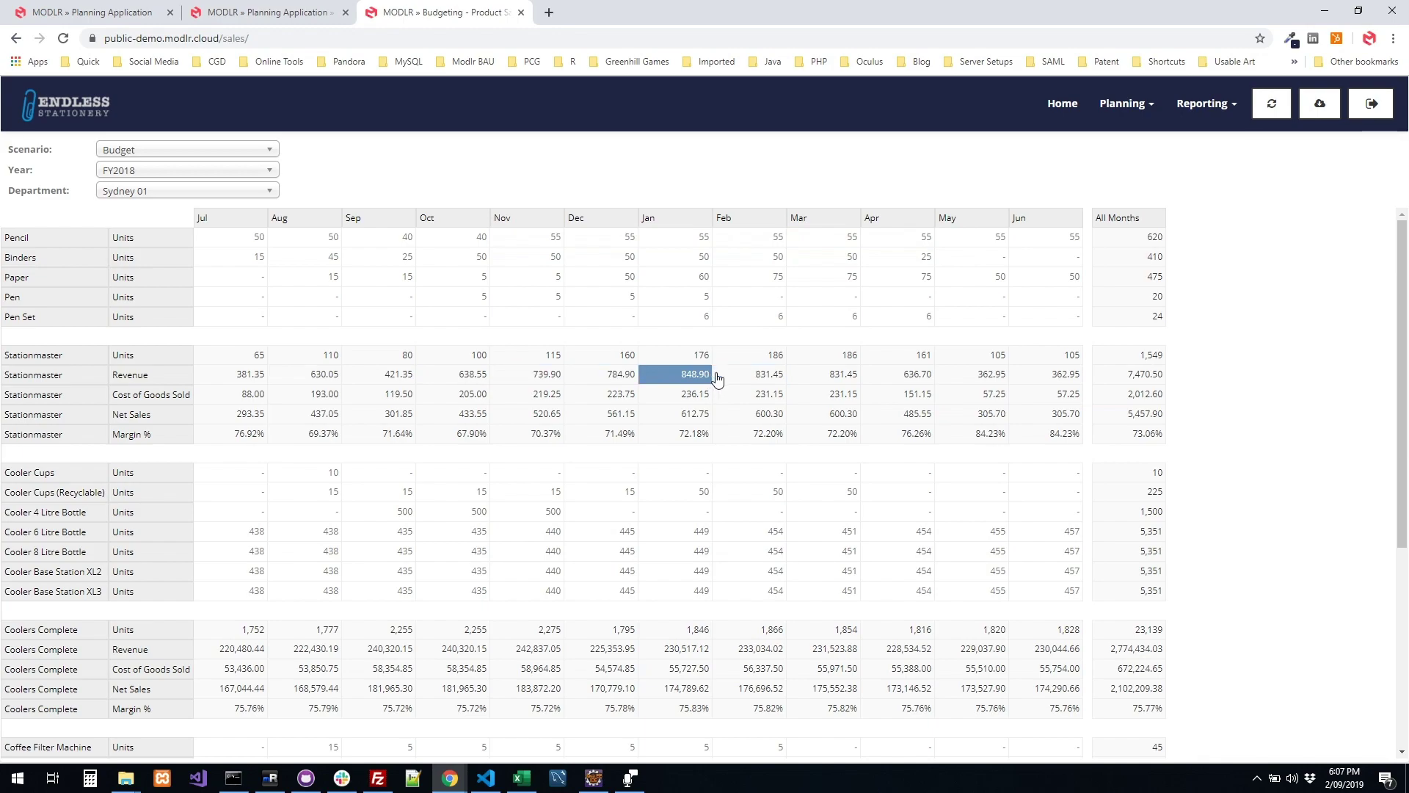
double_click(759, 382)
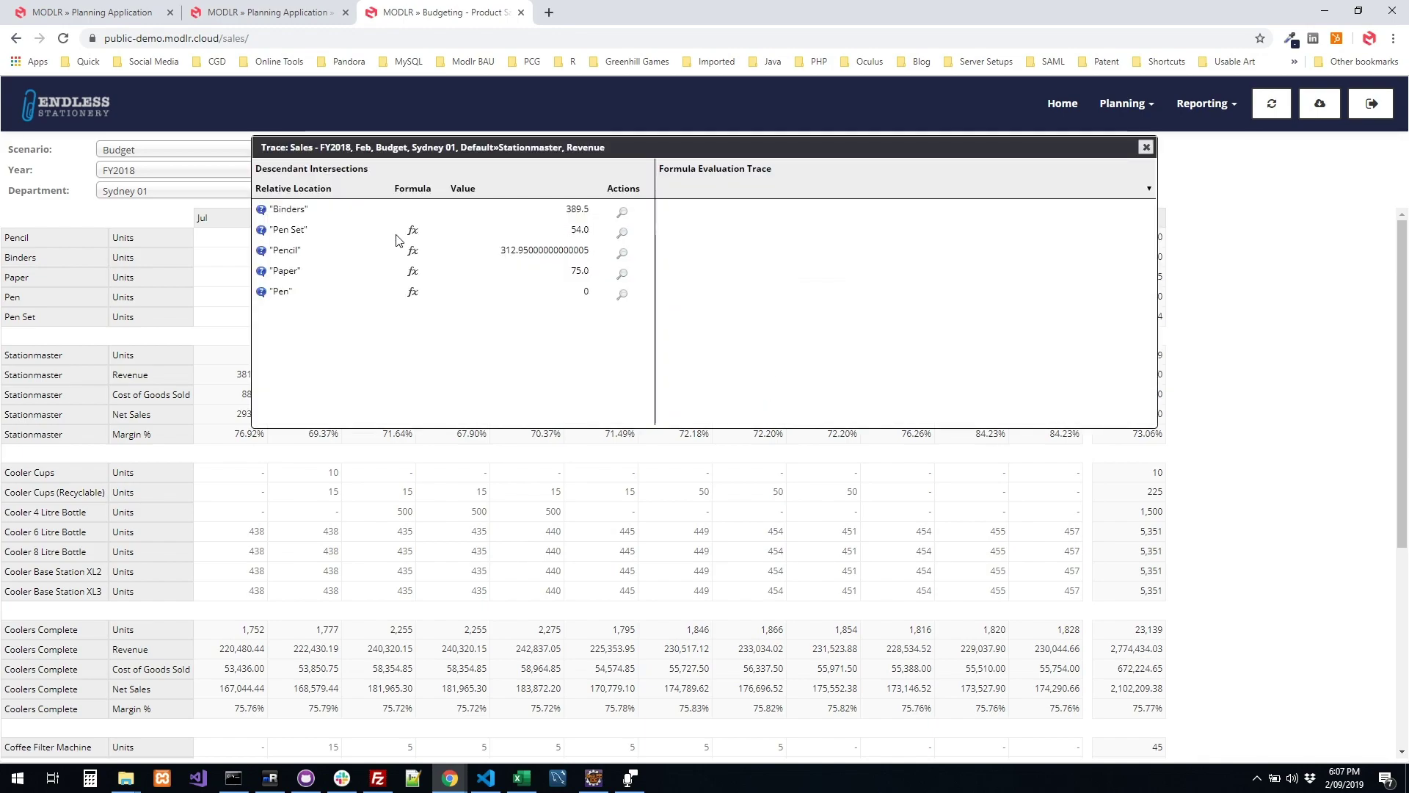
click(410, 253)
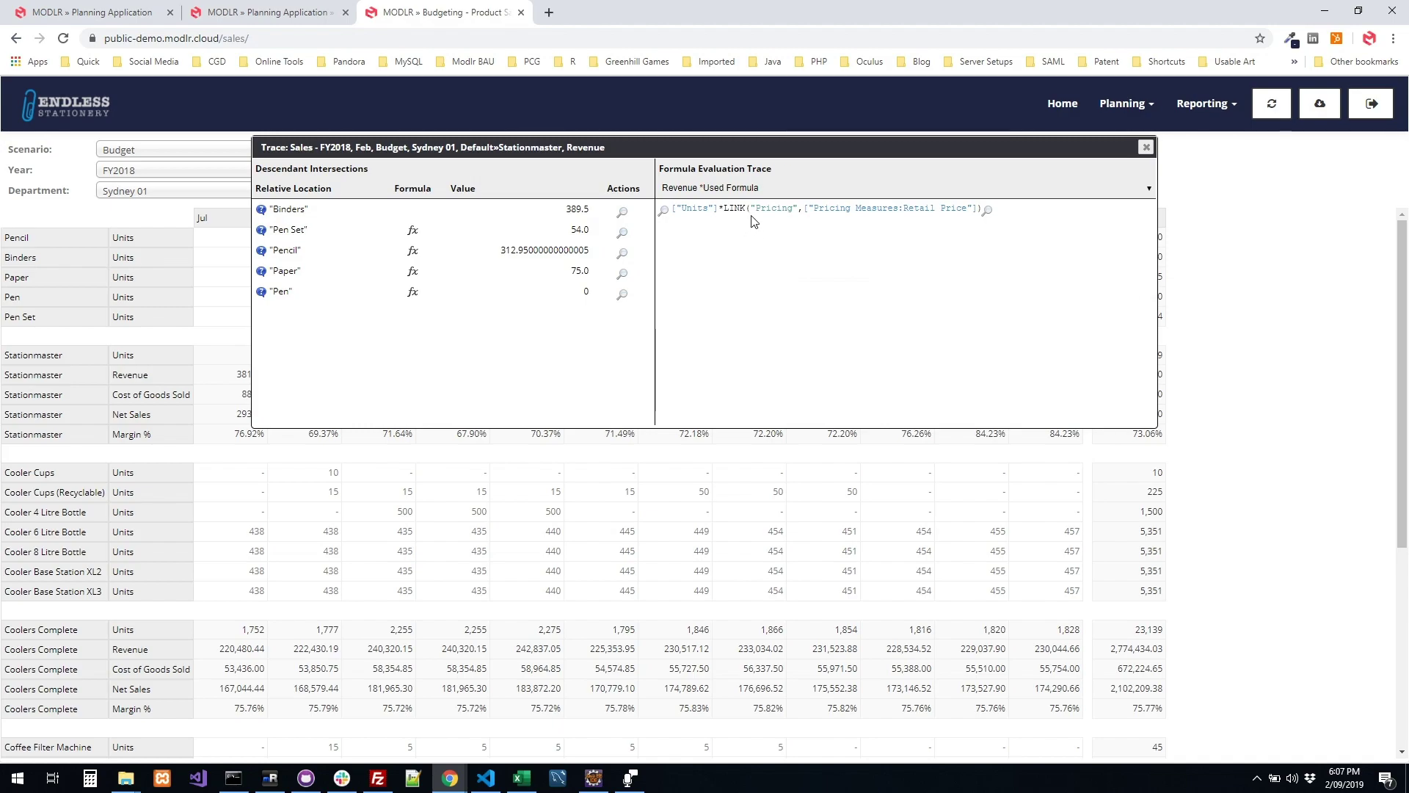
mouse_move(731, 211)
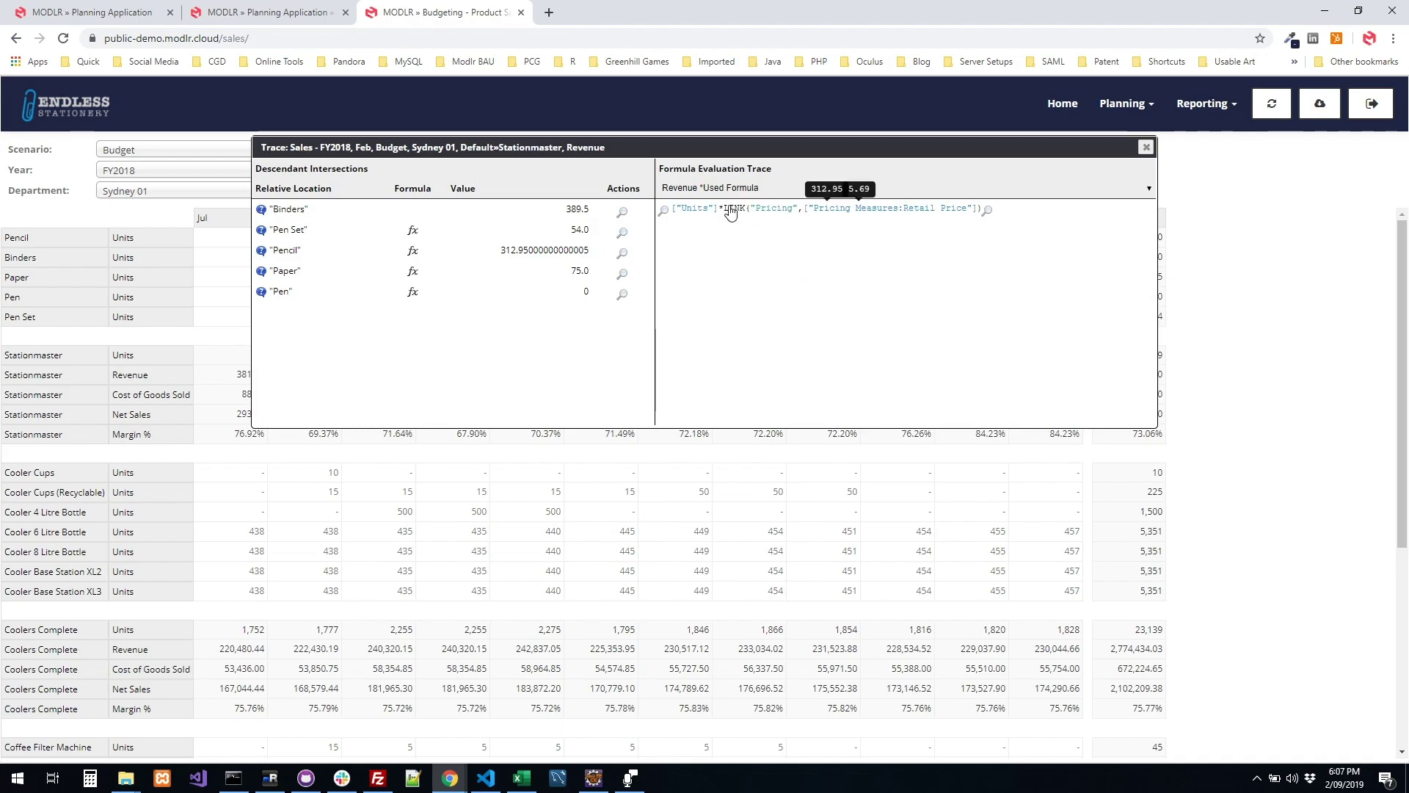
click(1146, 146)
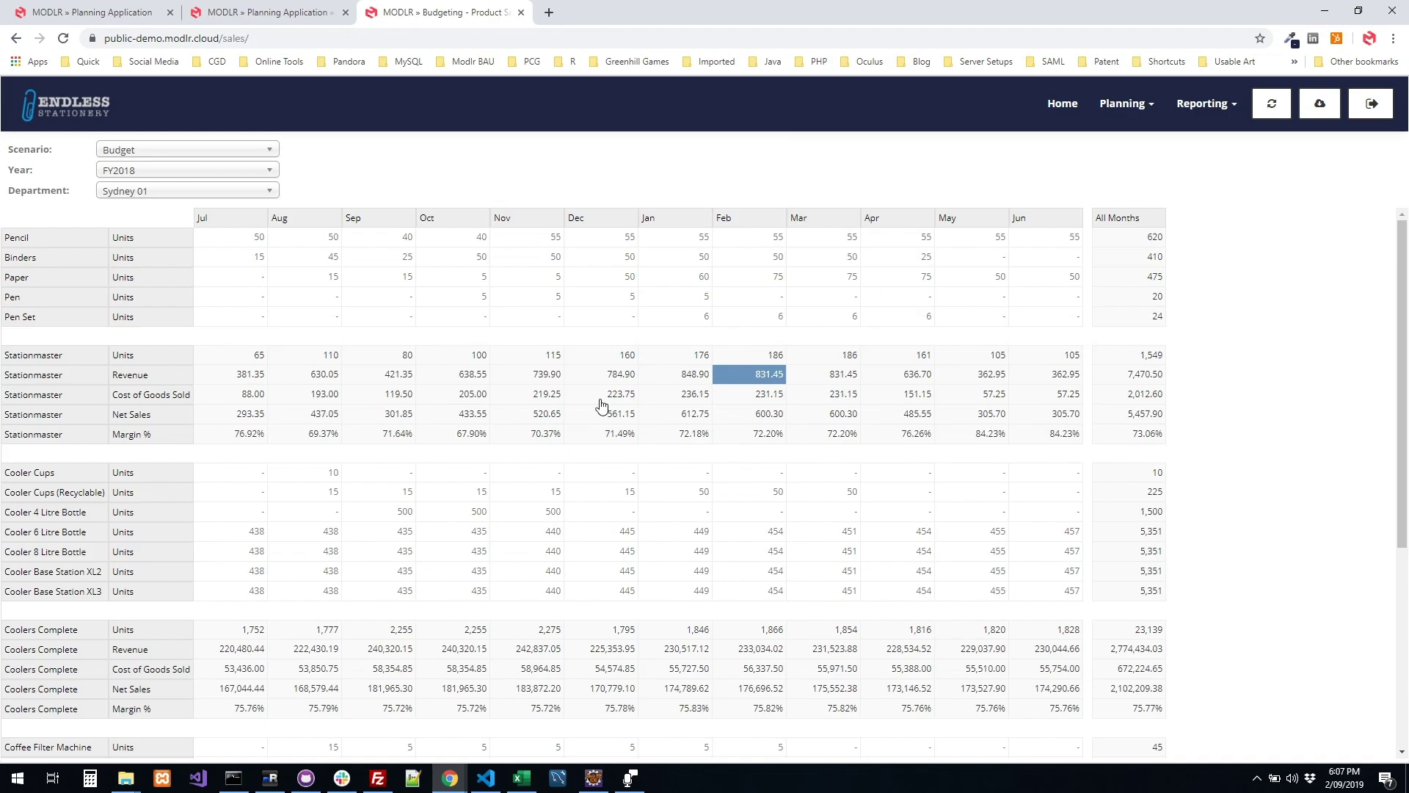
Step: Review the product rows and brand subtotals down the Revenue plan, from the Pencil group to Coffee Pro
drag(75, 228, 163, 324)
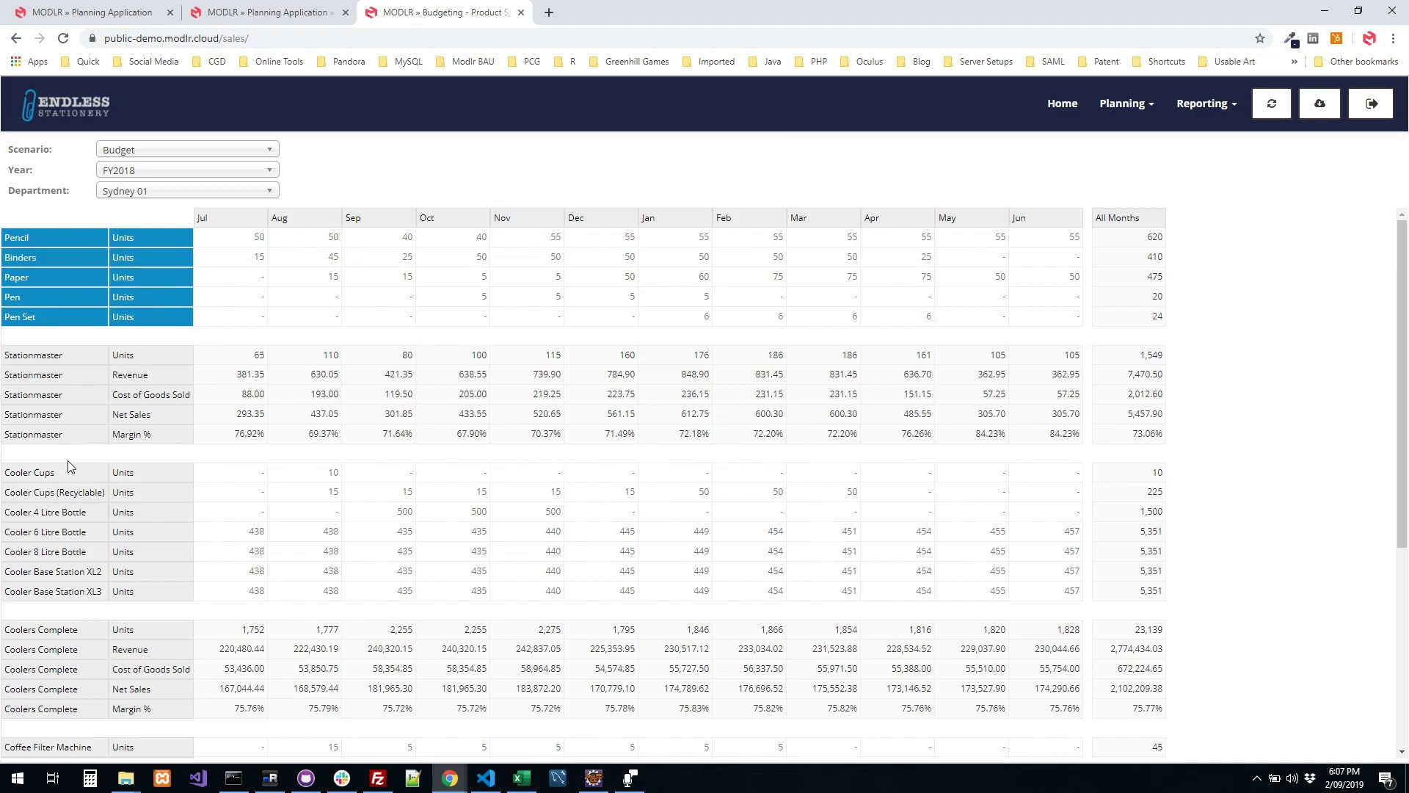
drag(71, 470, 149, 614)
scroll(148, 611, down, 3)
drag(77, 529, 161, 638)
scroll(158, 634, down, 2)
click(145, 580)
click(147, 593)
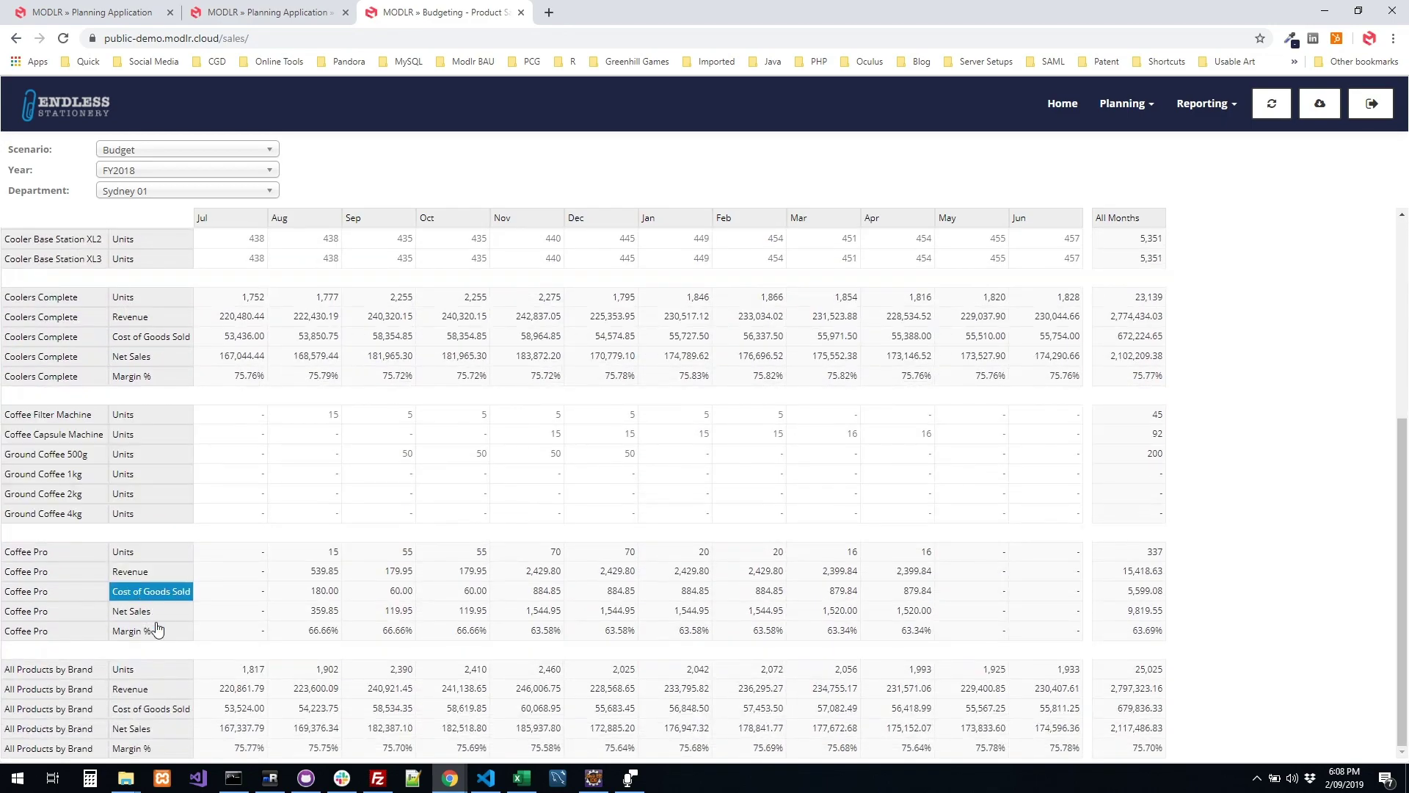
scroll(293, 560, up, 5)
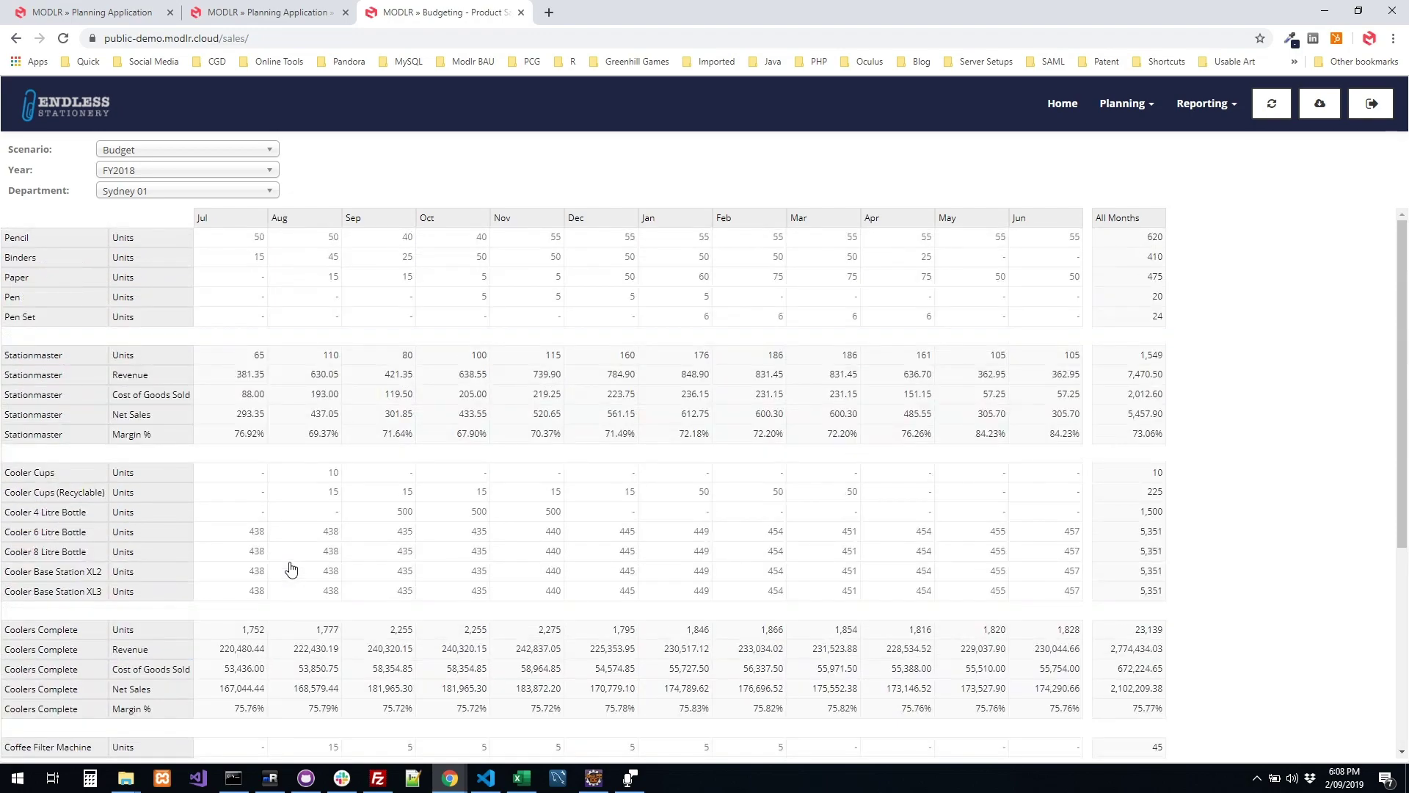
Step: Open the OPEX plan for department Sydney 01 and review its monthly budgeted Revenue and Cost of Goods Sold
click(1142, 109)
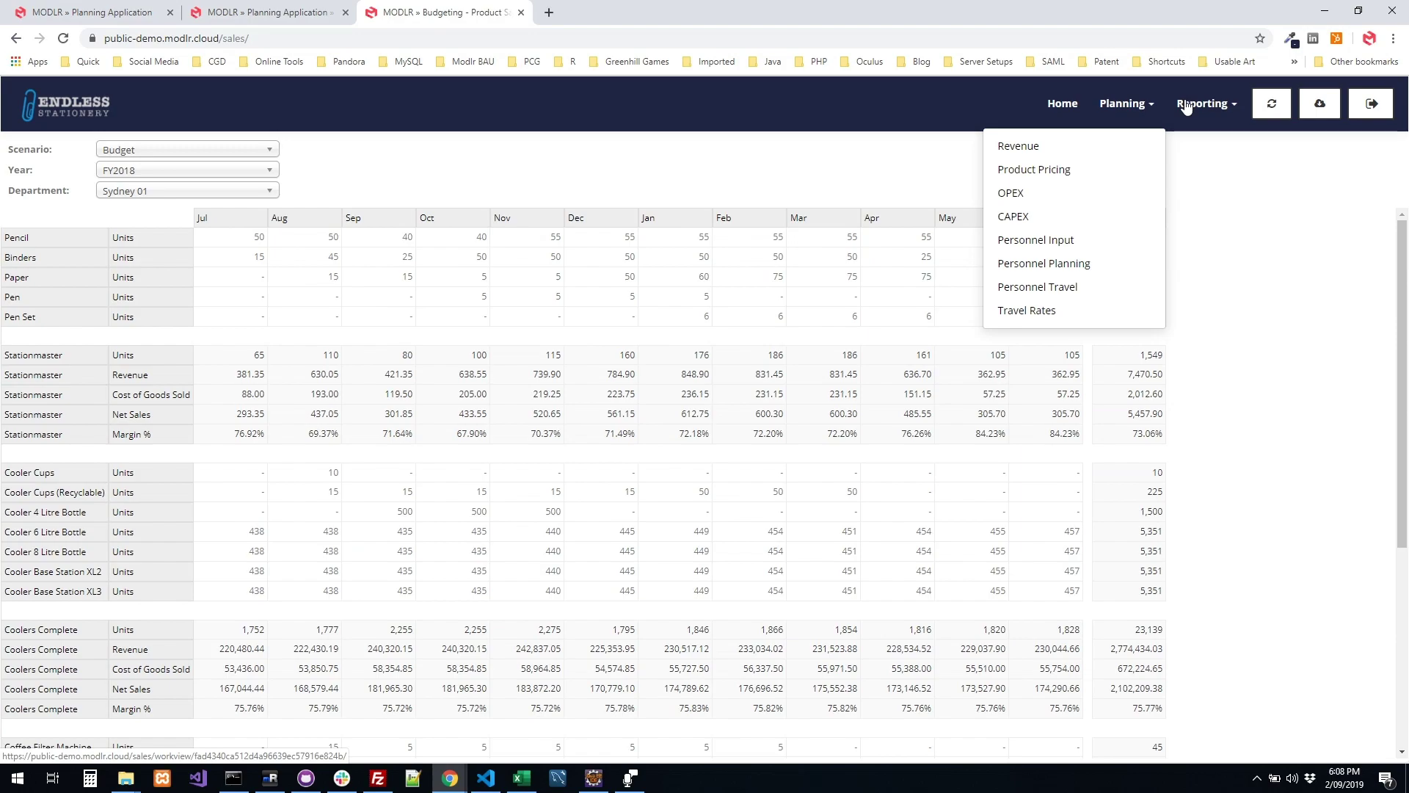
click(1093, 198)
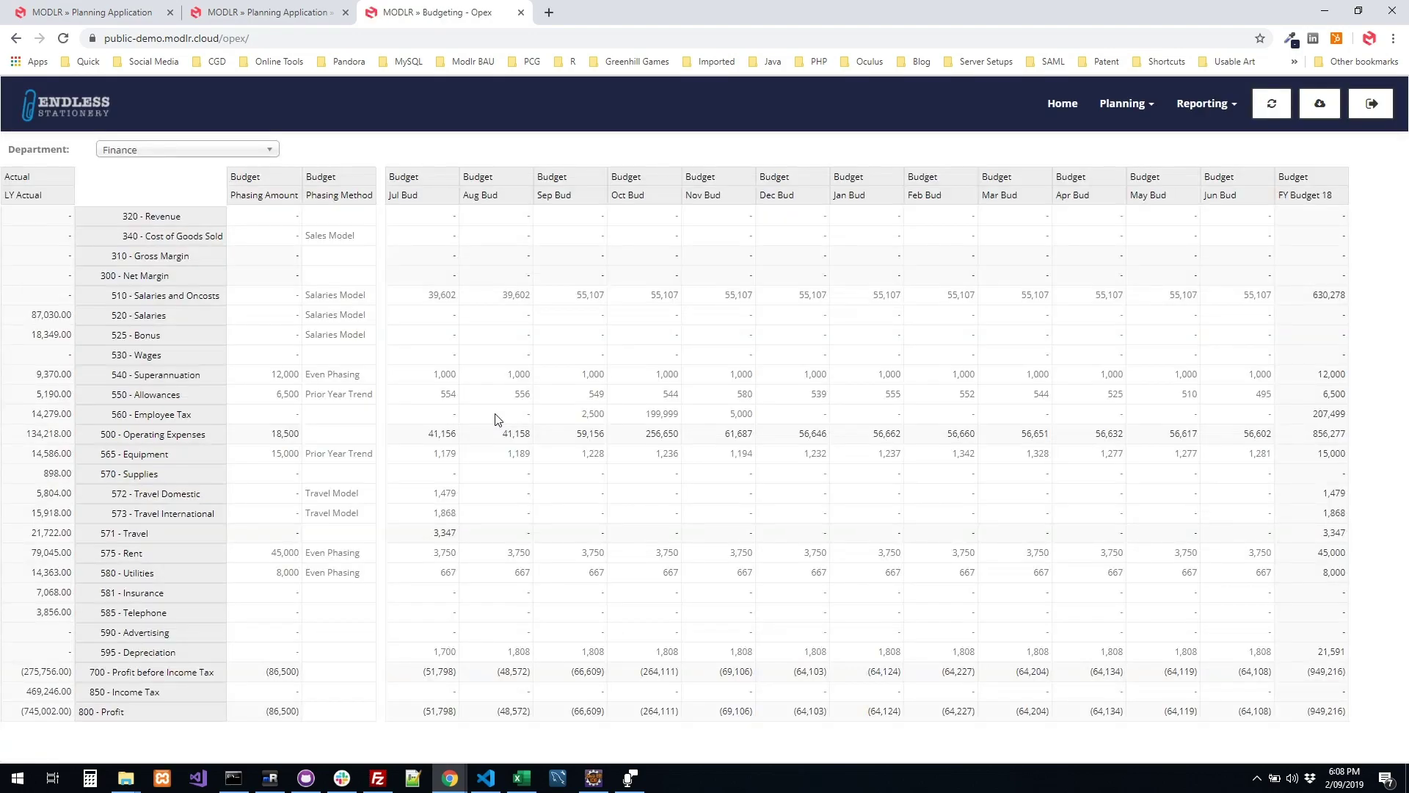
click(215, 149)
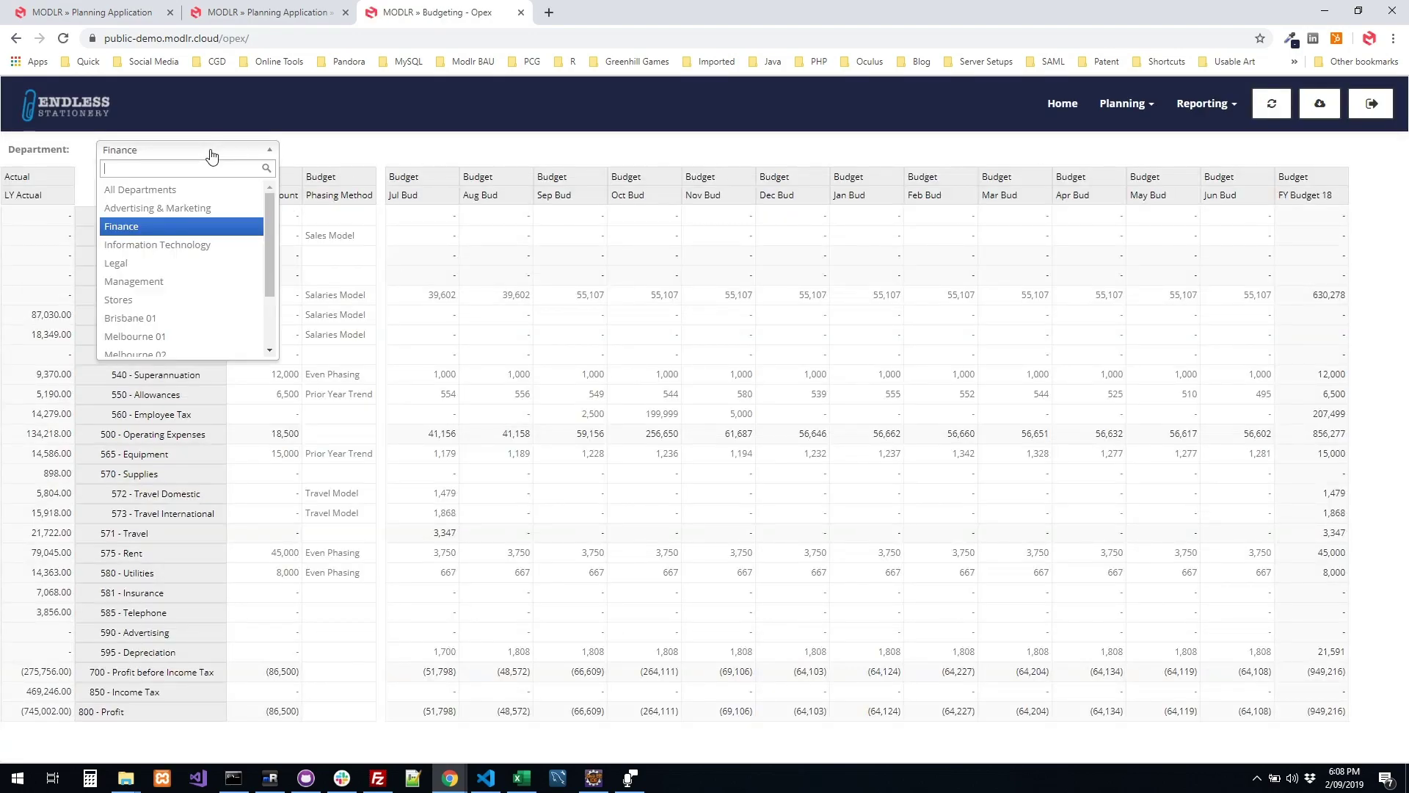
scroll(204, 340, down, 2)
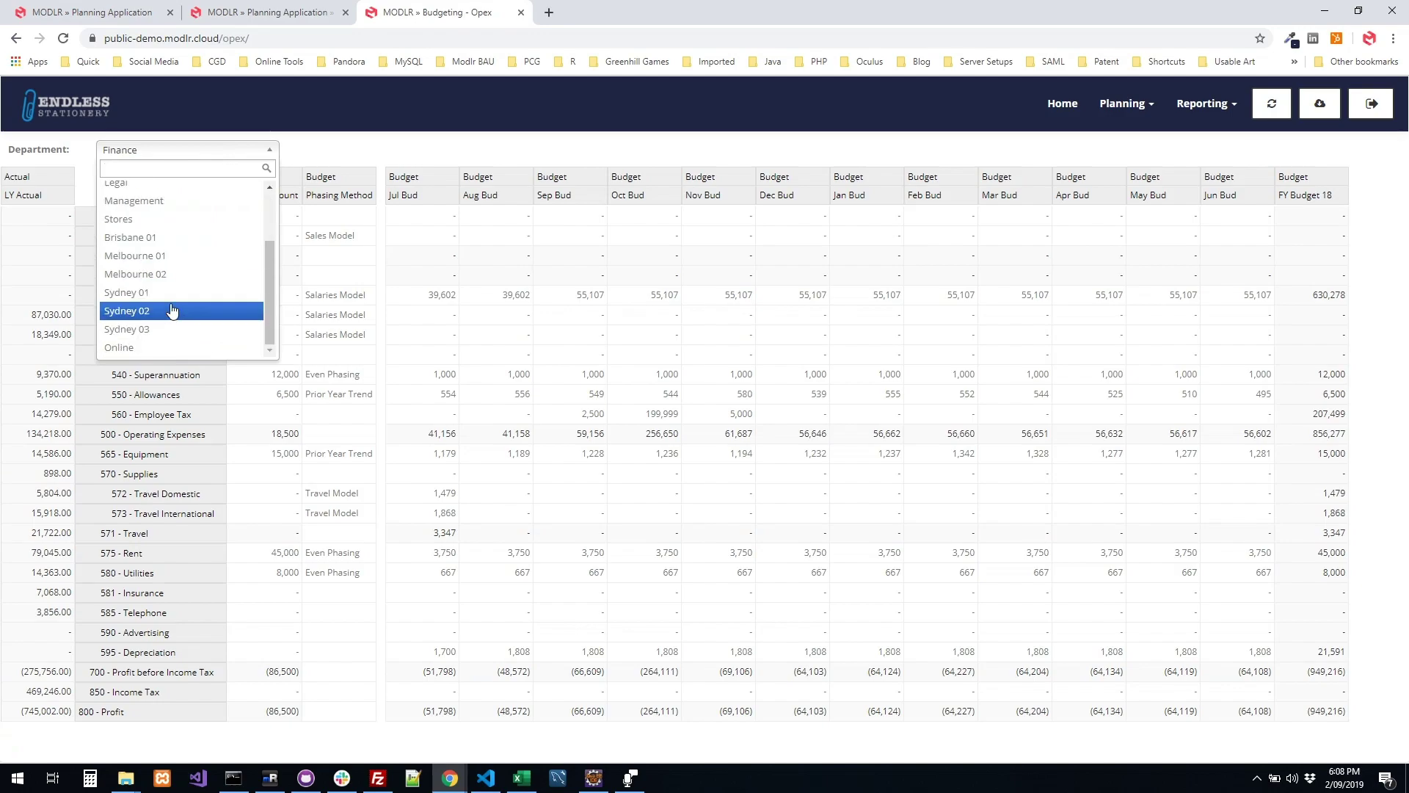
click(174, 309)
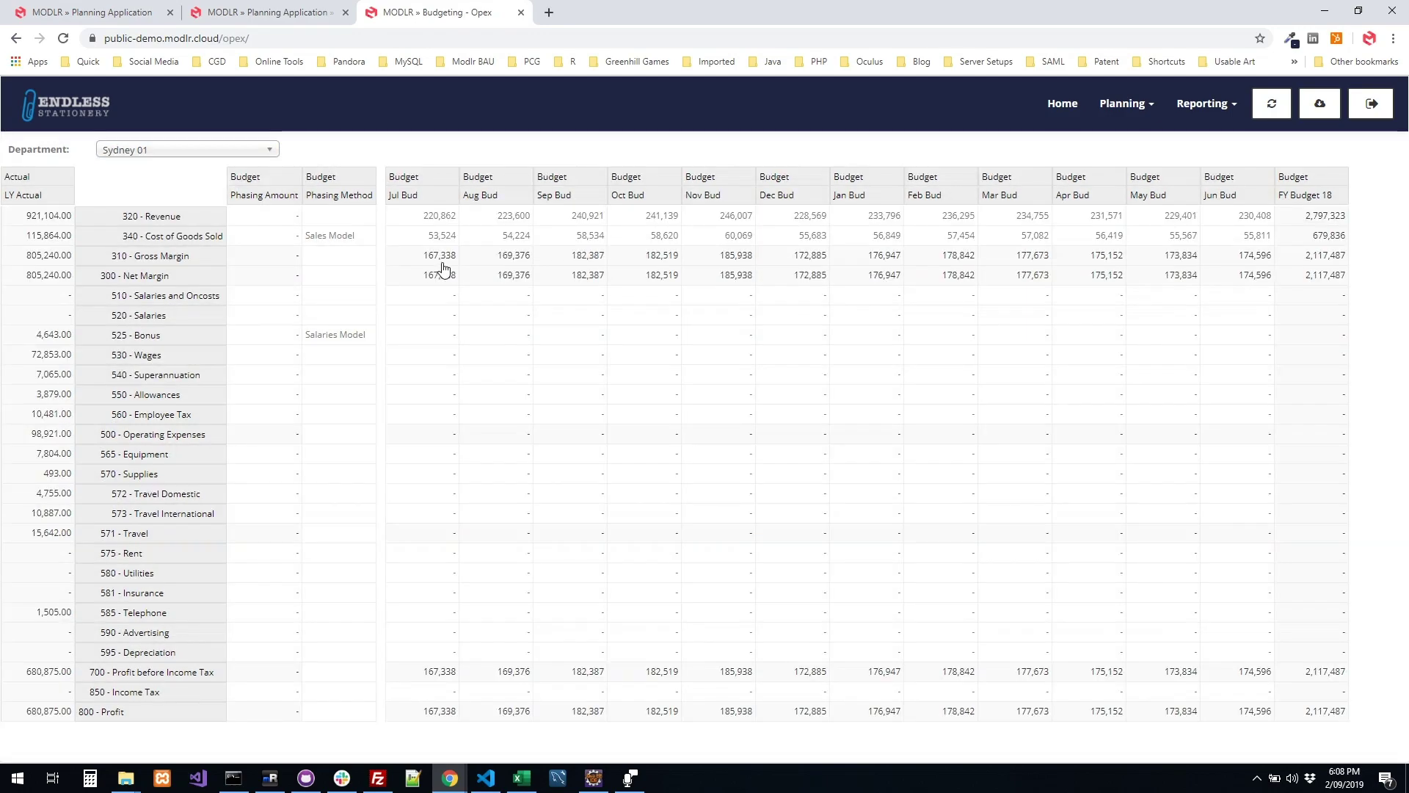
drag(426, 215, 1241, 237)
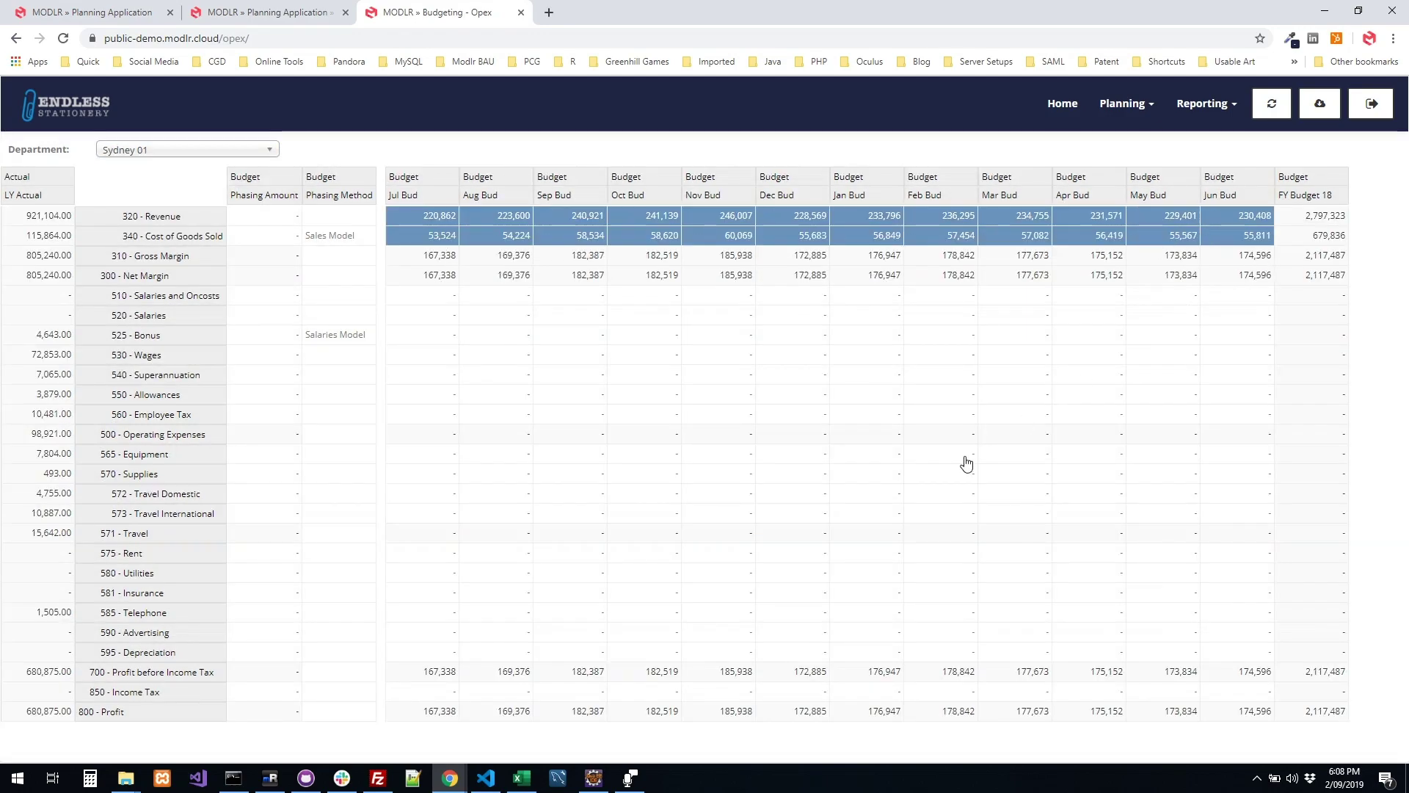
click(743, 295)
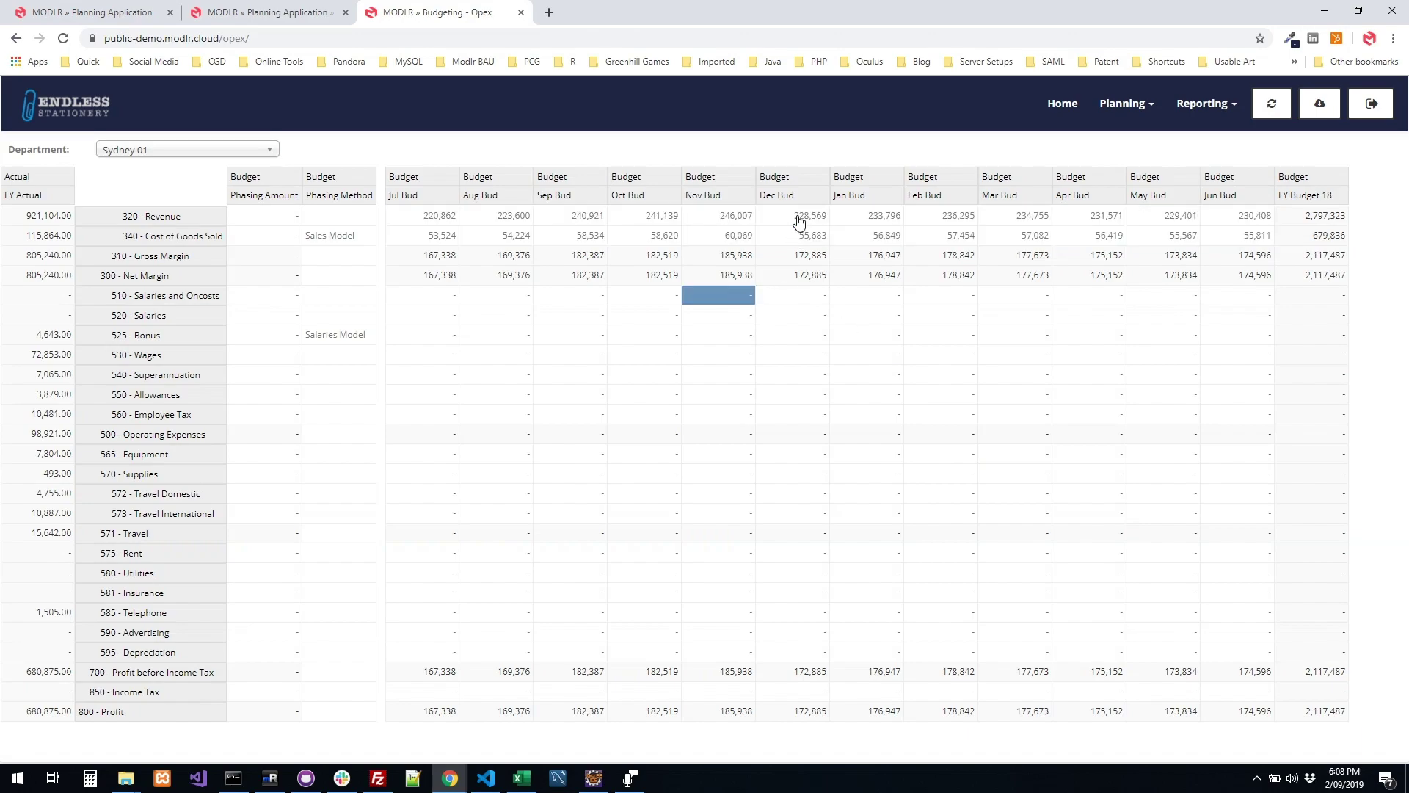
Step: Trace the December budget for 320 - Revenue through All Products down to Pencil and inspect its units and retail price formula
right_click(797, 217)
click(821, 225)
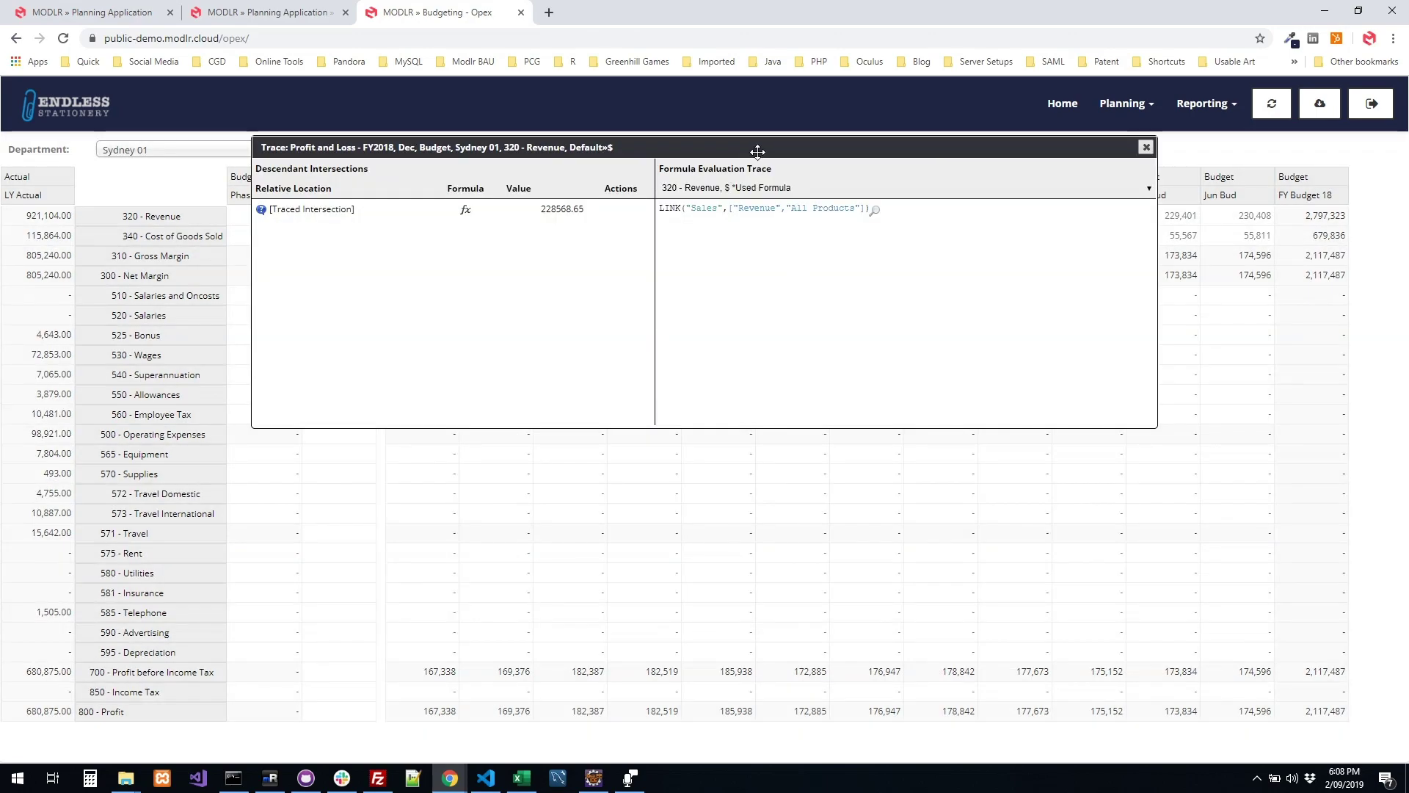
drag(758, 151, 775, 367)
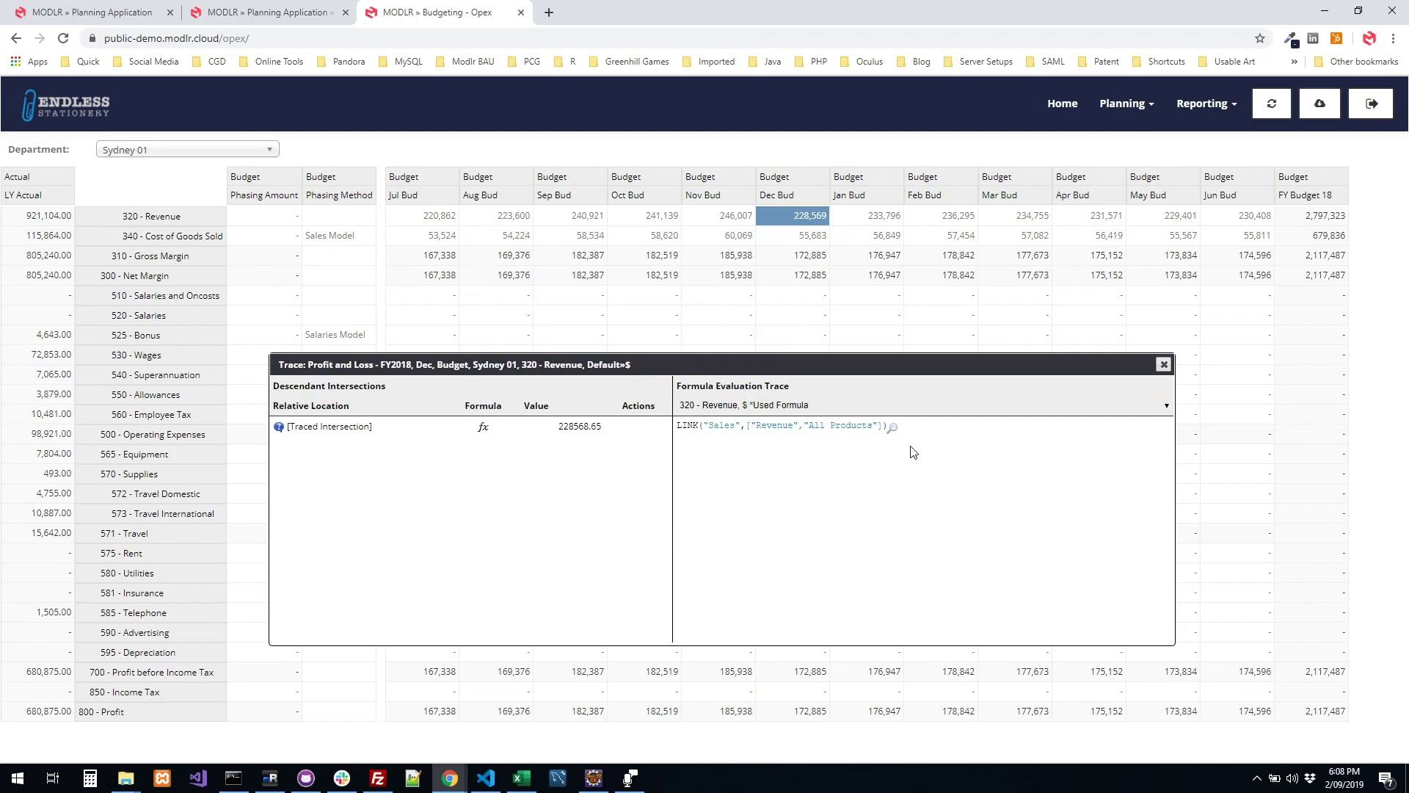
click(897, 430)
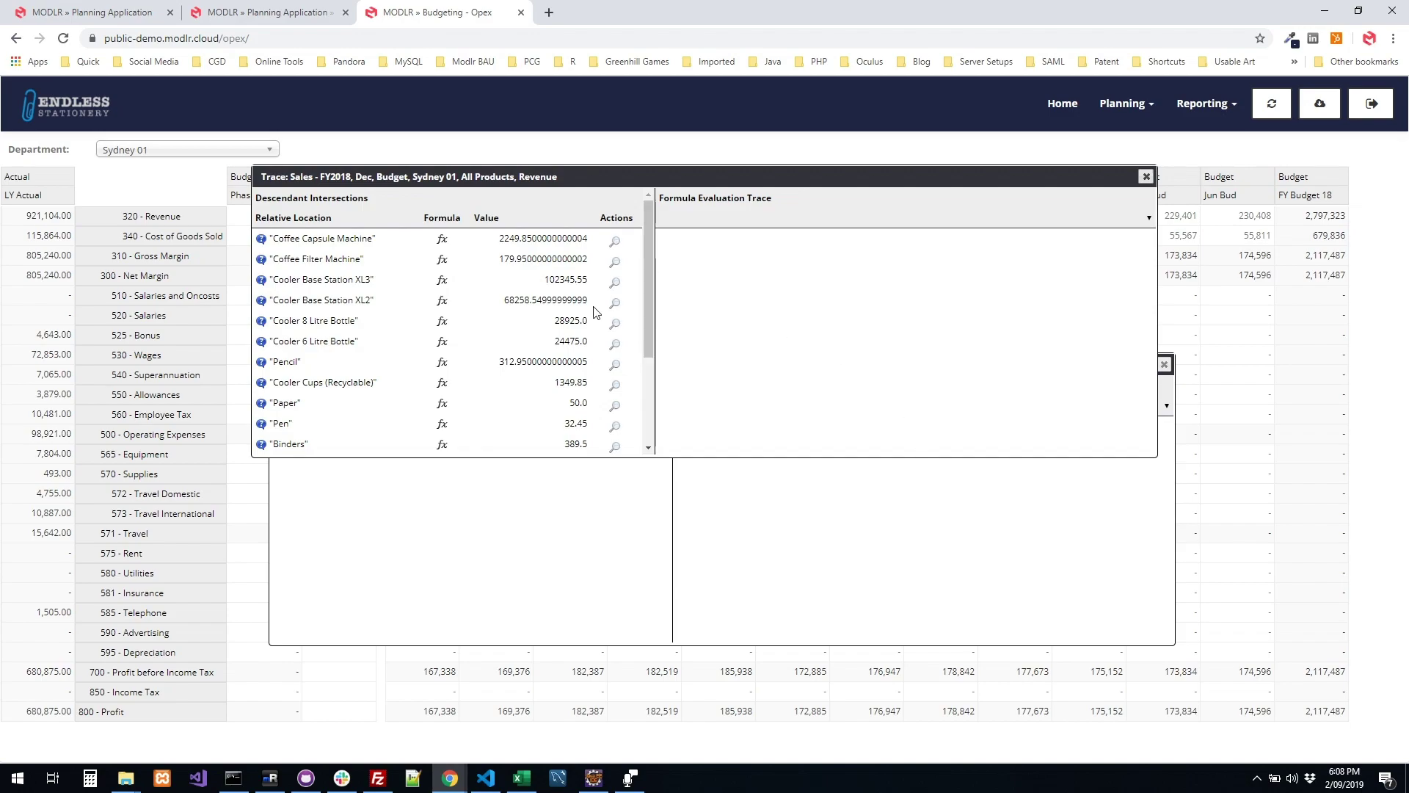
scroll(596, 311, down, 2)
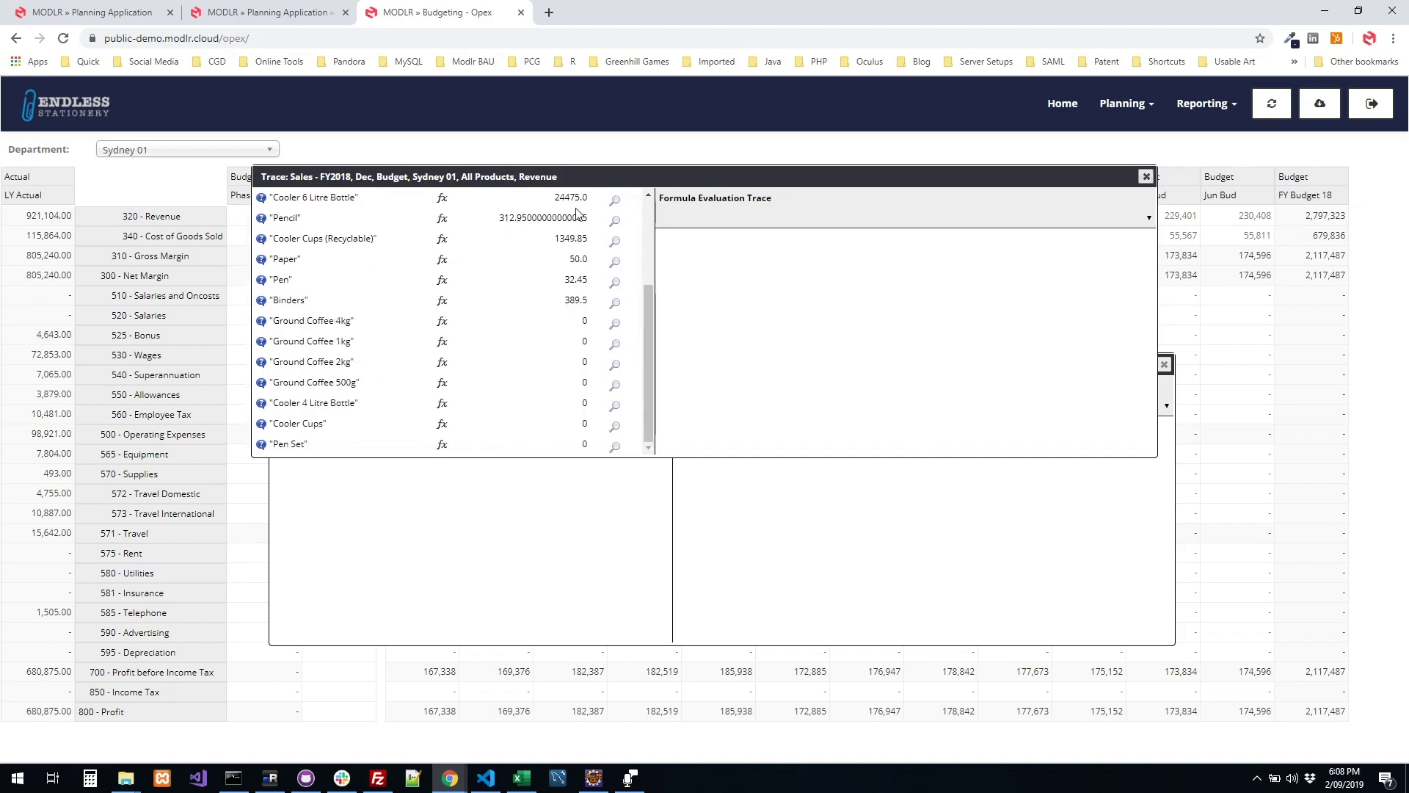
click(614, 222)
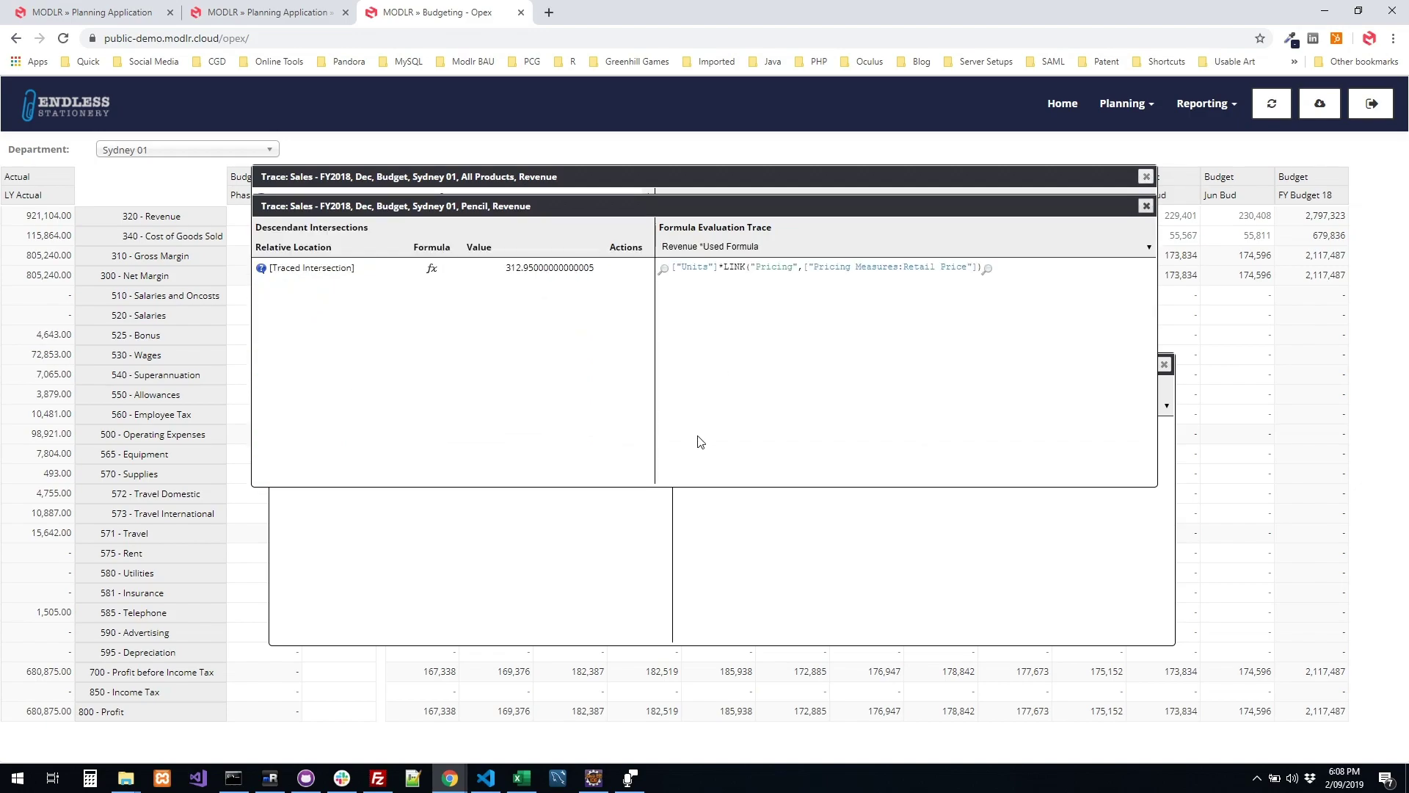
mouse_move(697, 276)
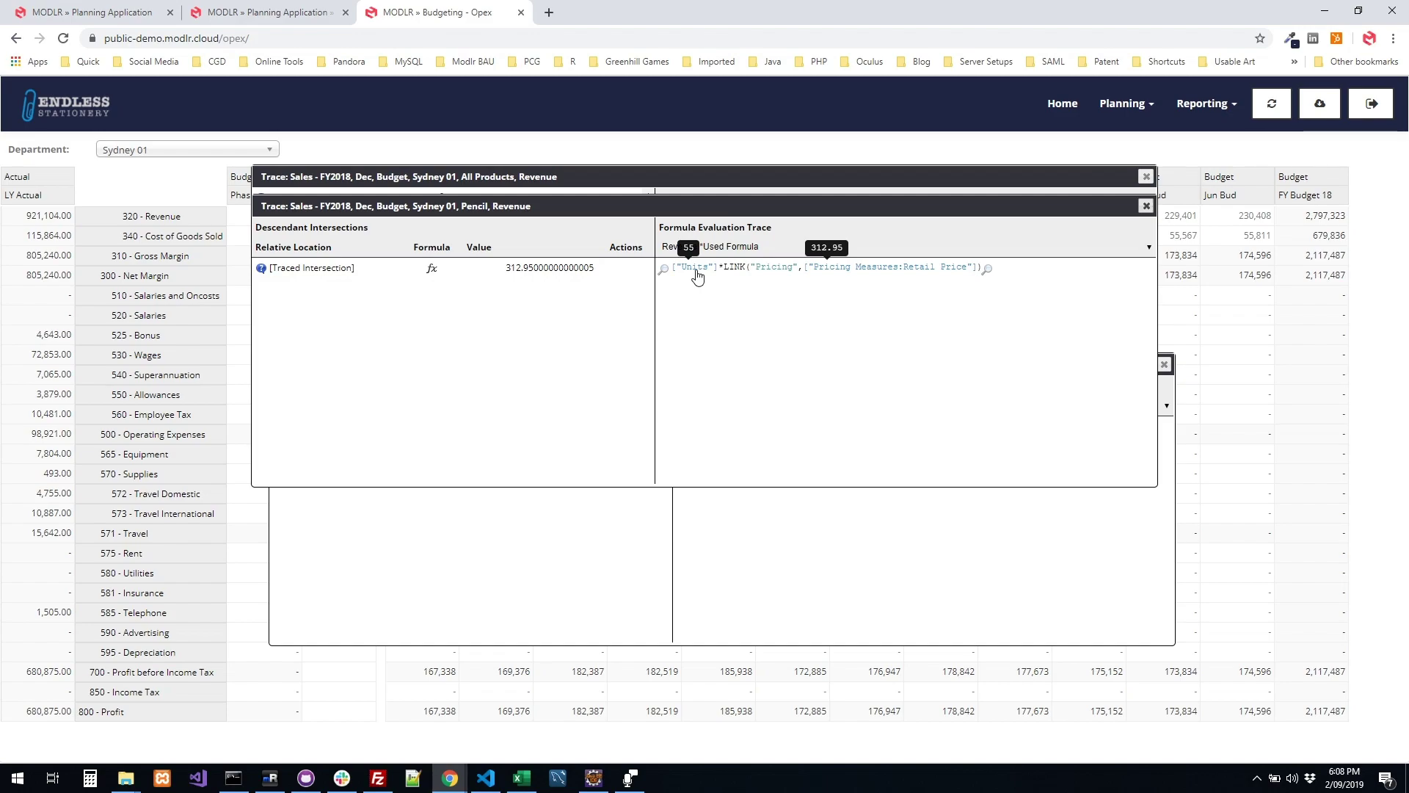
Step: Check the units and retail price parts of the Pencil revenue formula and close all the open revenue traces
mouse_move(743, 276)
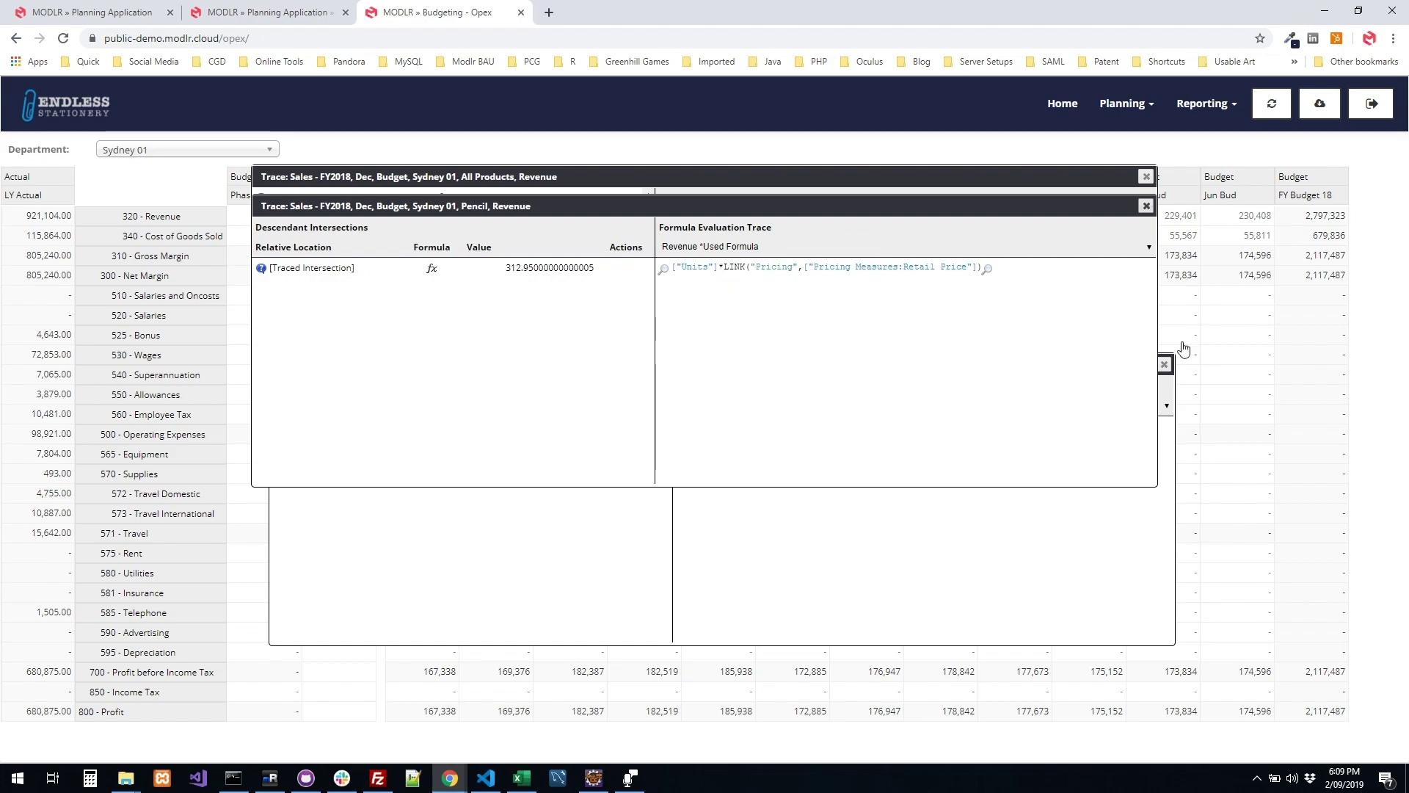
click(1146, 206)
click(1146, 176)
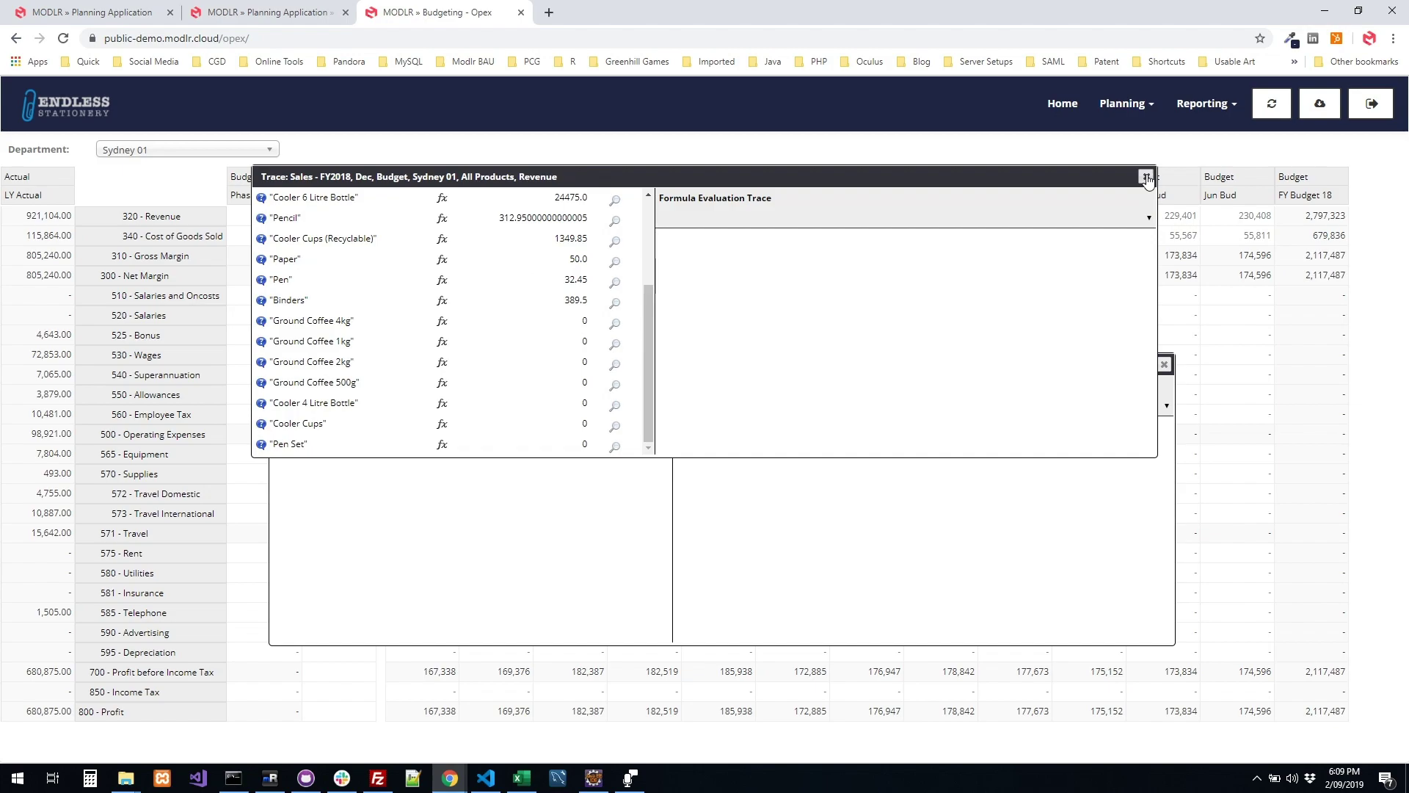
click(1164, 365)
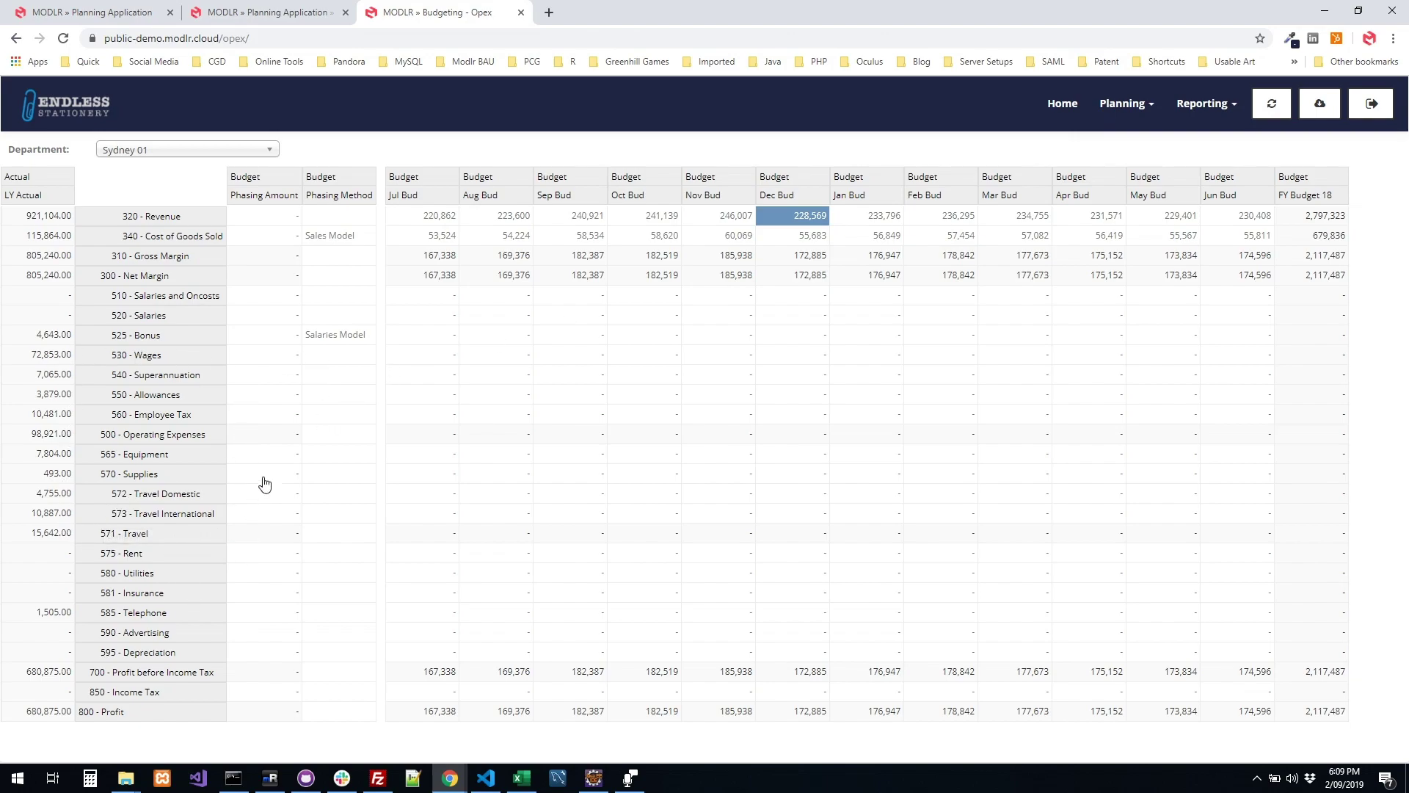
Step: Budget 8,000 for 565 - Equipment in Sydney 01 using Even Phasing and review its monthly spread
double_click(281, 460)
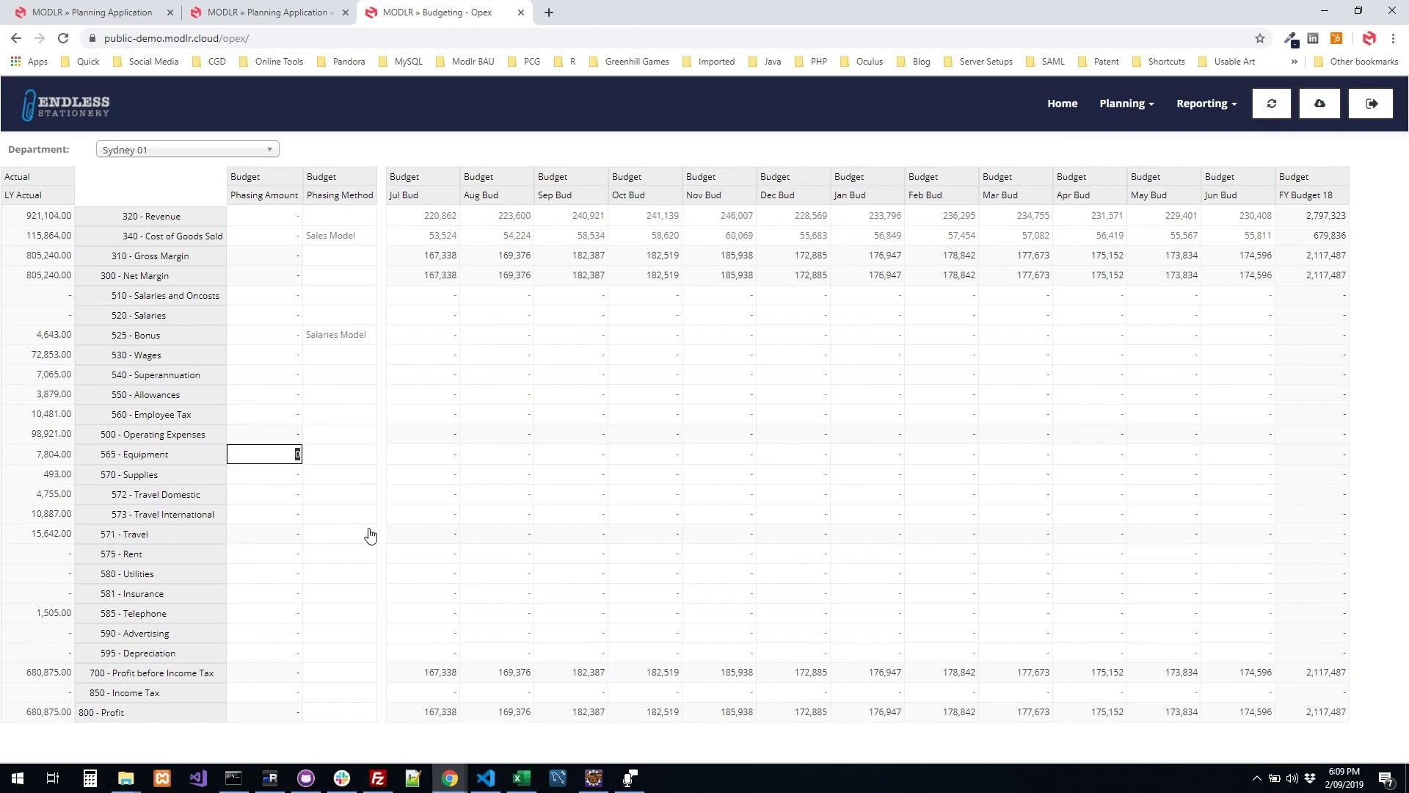
text(8,000)
click(361, 455)
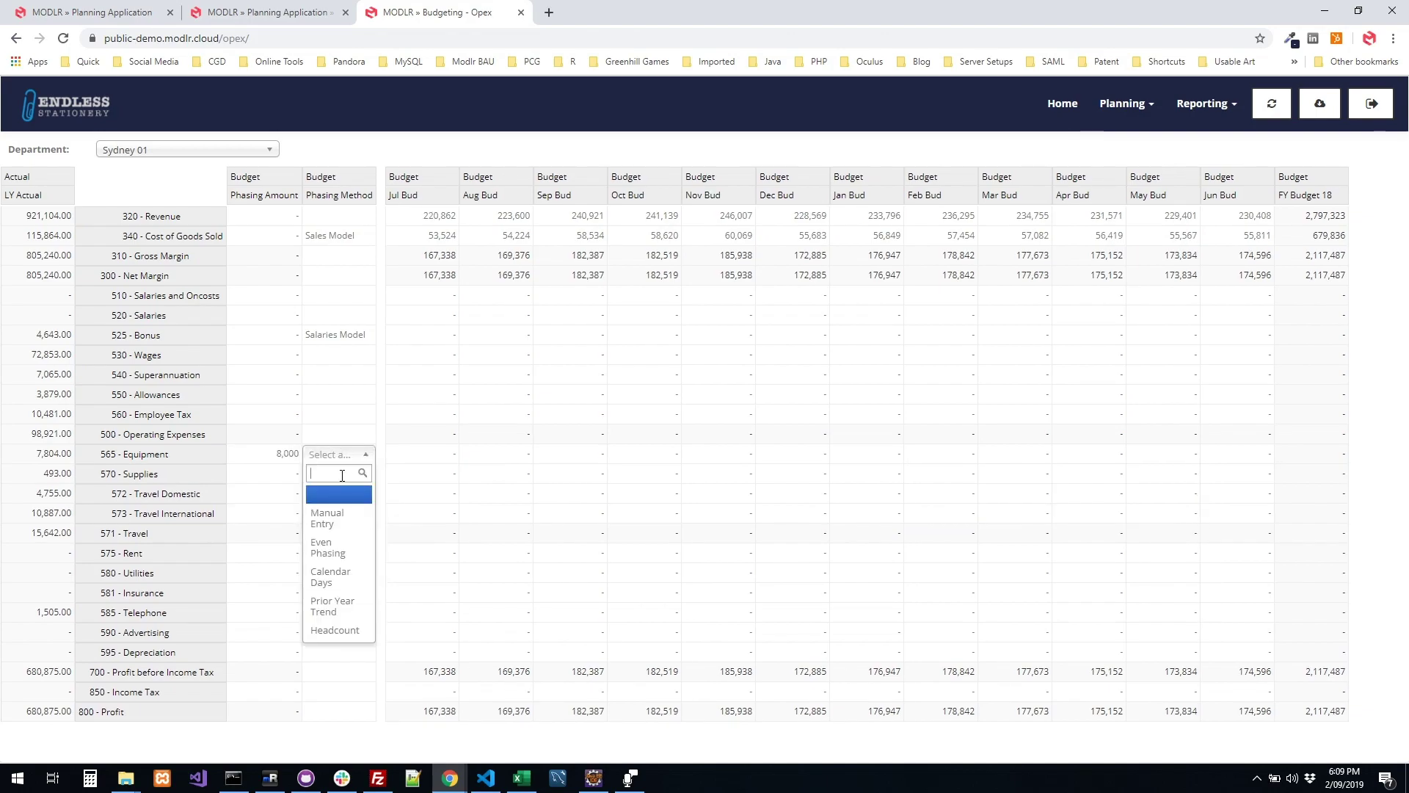
click(331, 547)
double_click(291, 455)
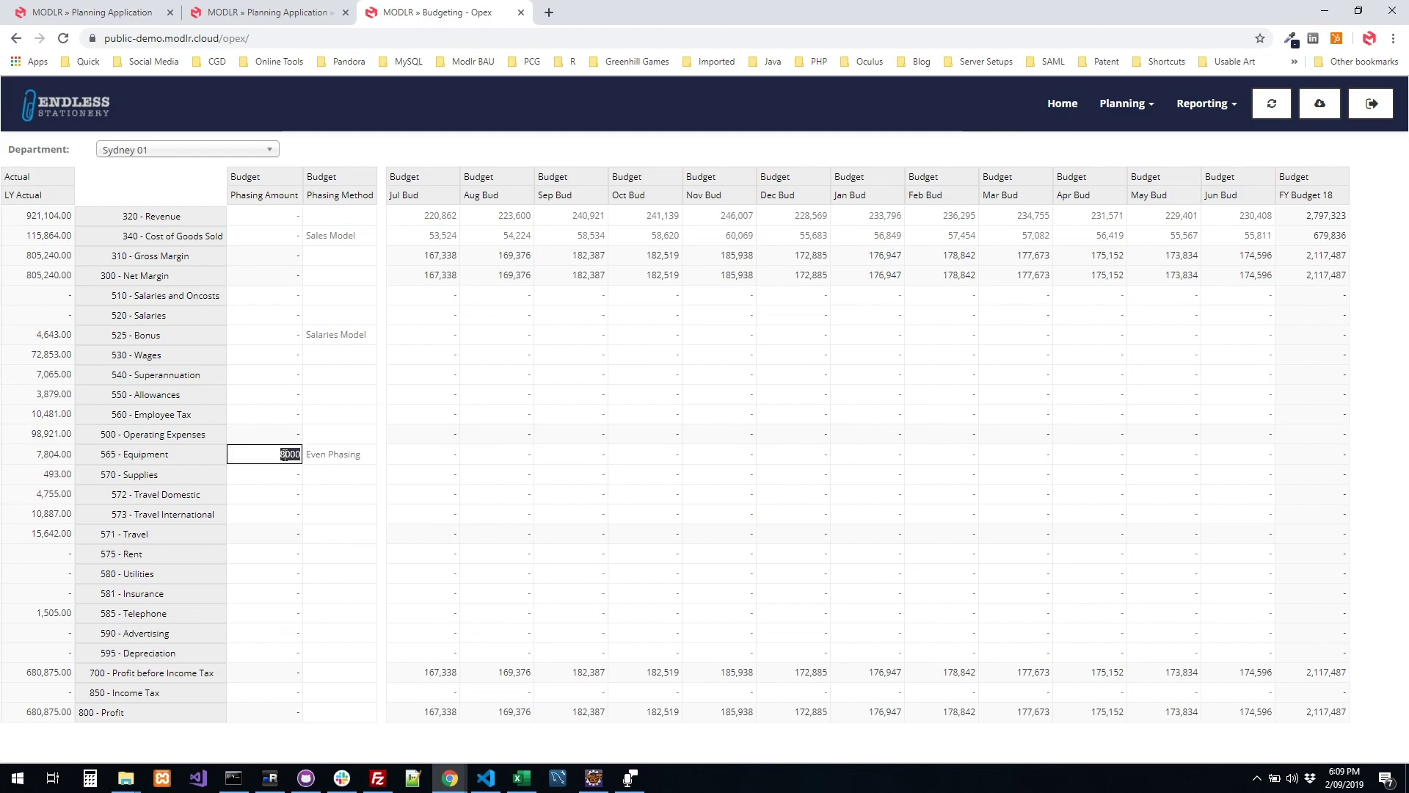
key(Return)
drag(416, 460, 1279, 451)
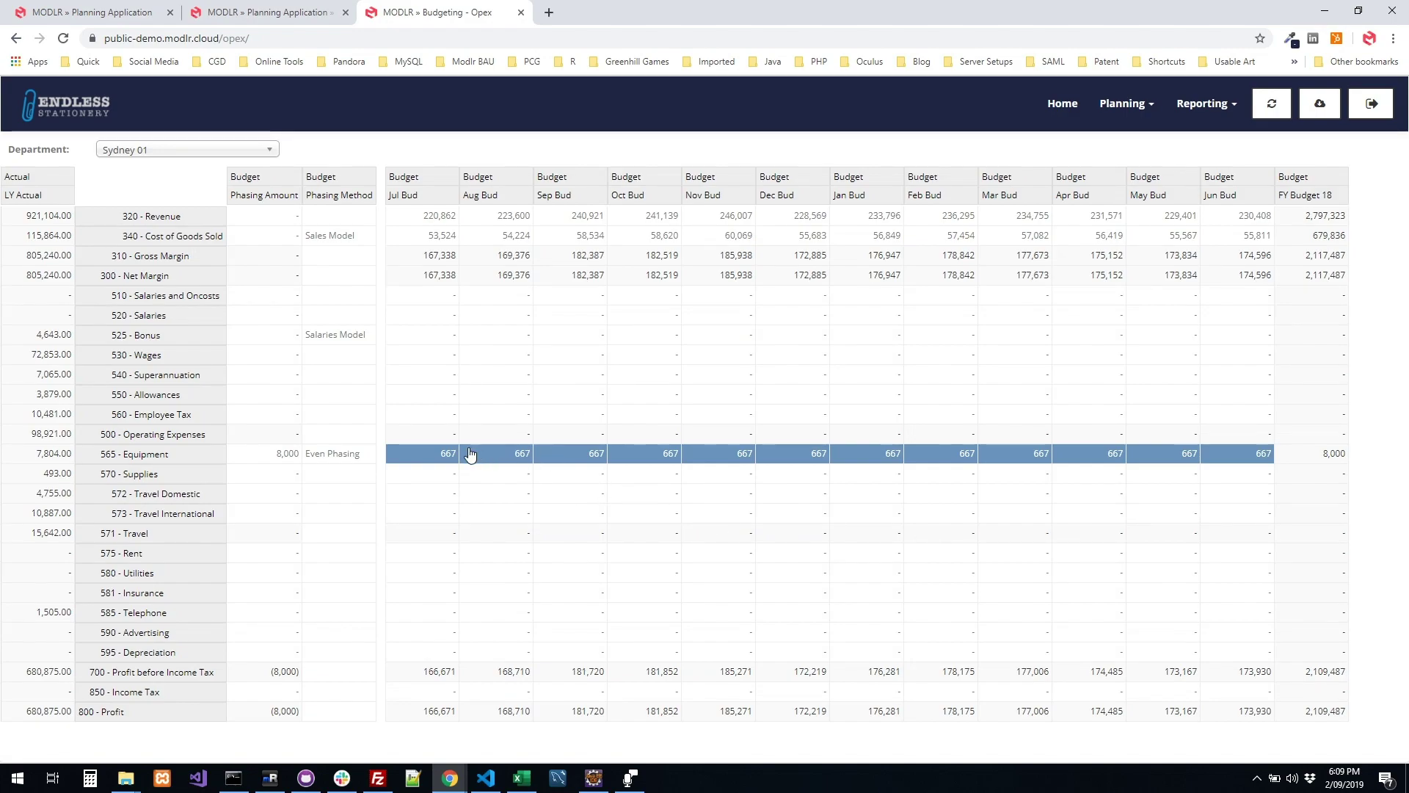
drag(470, 456, 793, 435)
Step: Switch the OPEX plan's department to Finance
click(245, 150)
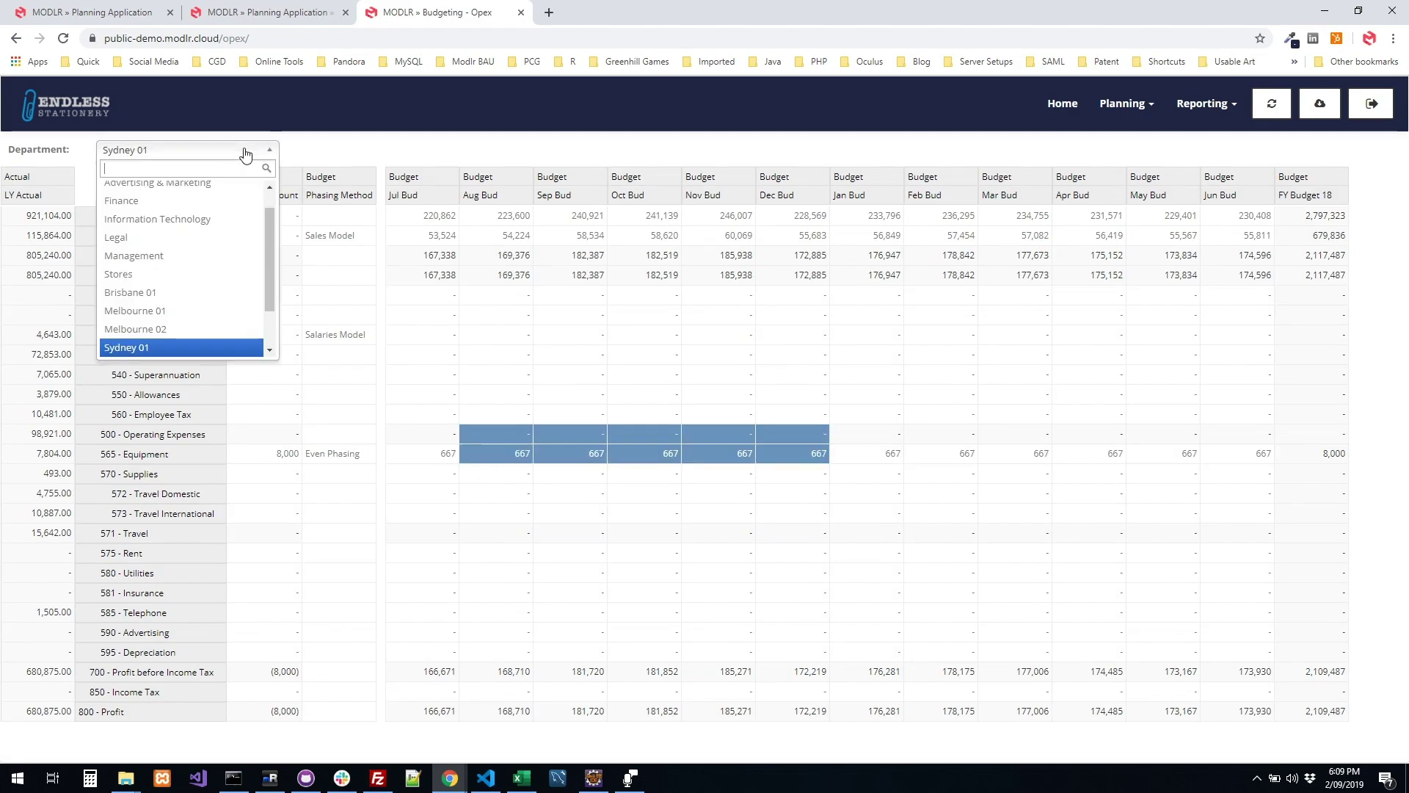
scroll(223, 253, up, 1)
scroll(189, 245, down, 1)
scroll(184, 257, up, 1)
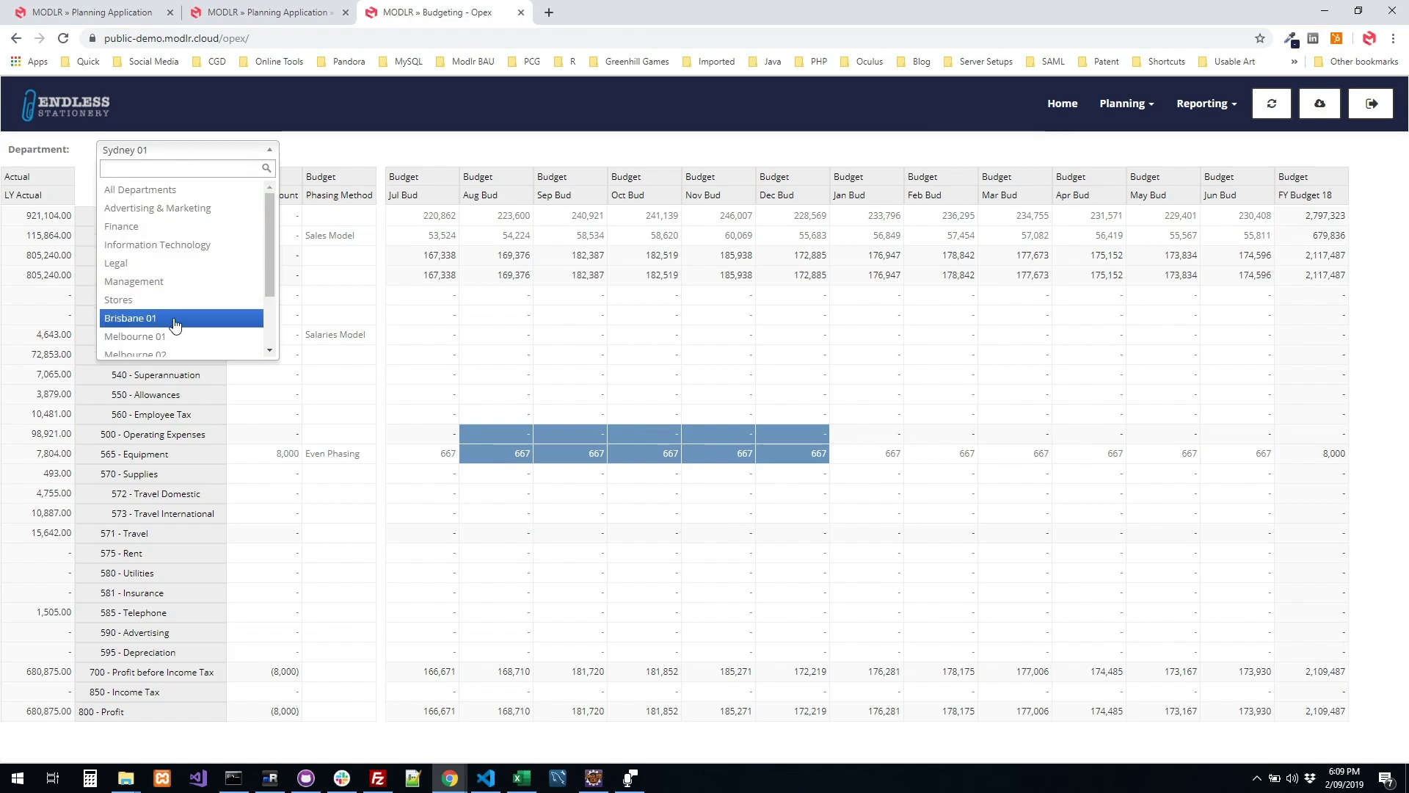
click(193, 227)
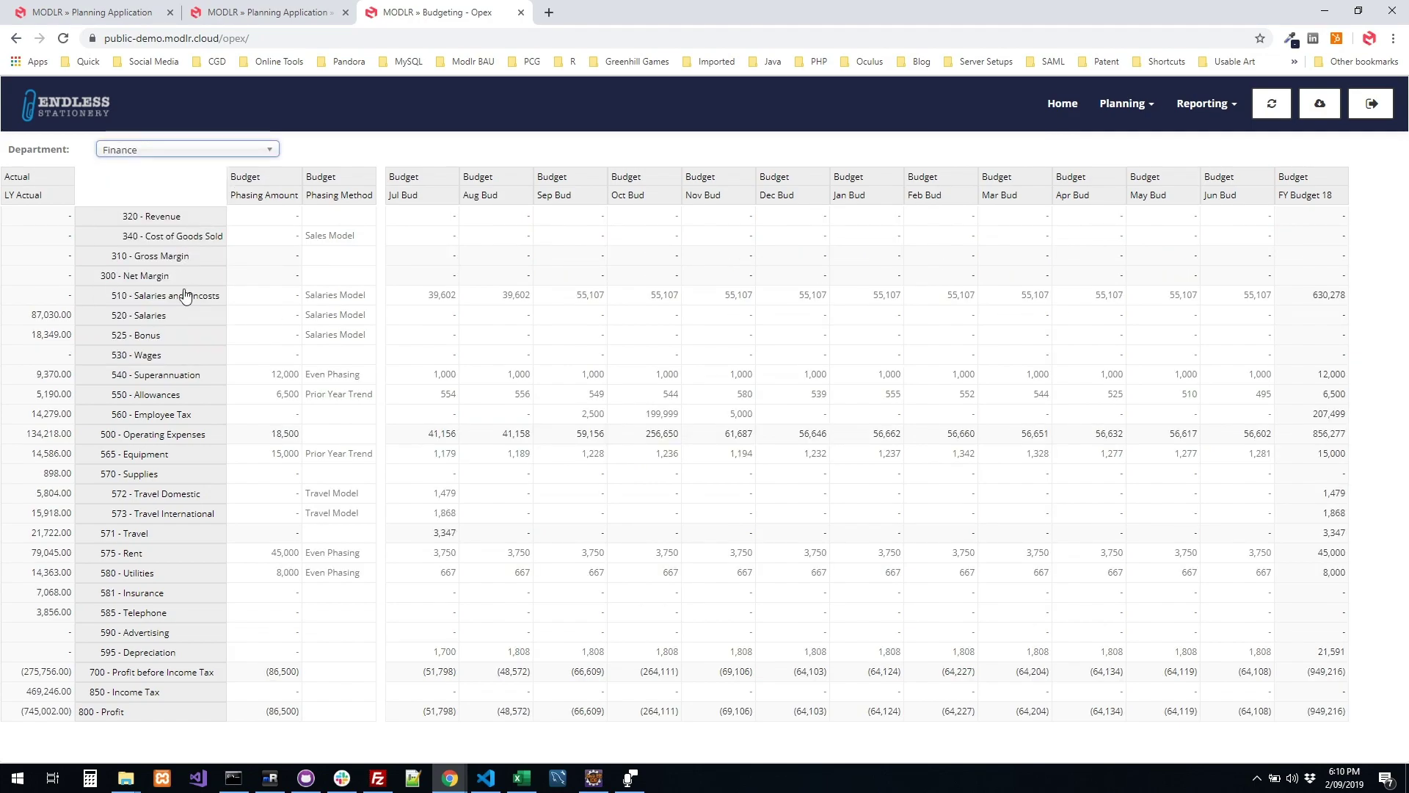
Step: Examine Finance's 565 - Equipment row: its phasing method options, last year's actual and monthly budgets, keeping Prior Year Trend
click(333, 457)
double_click(333, 461)
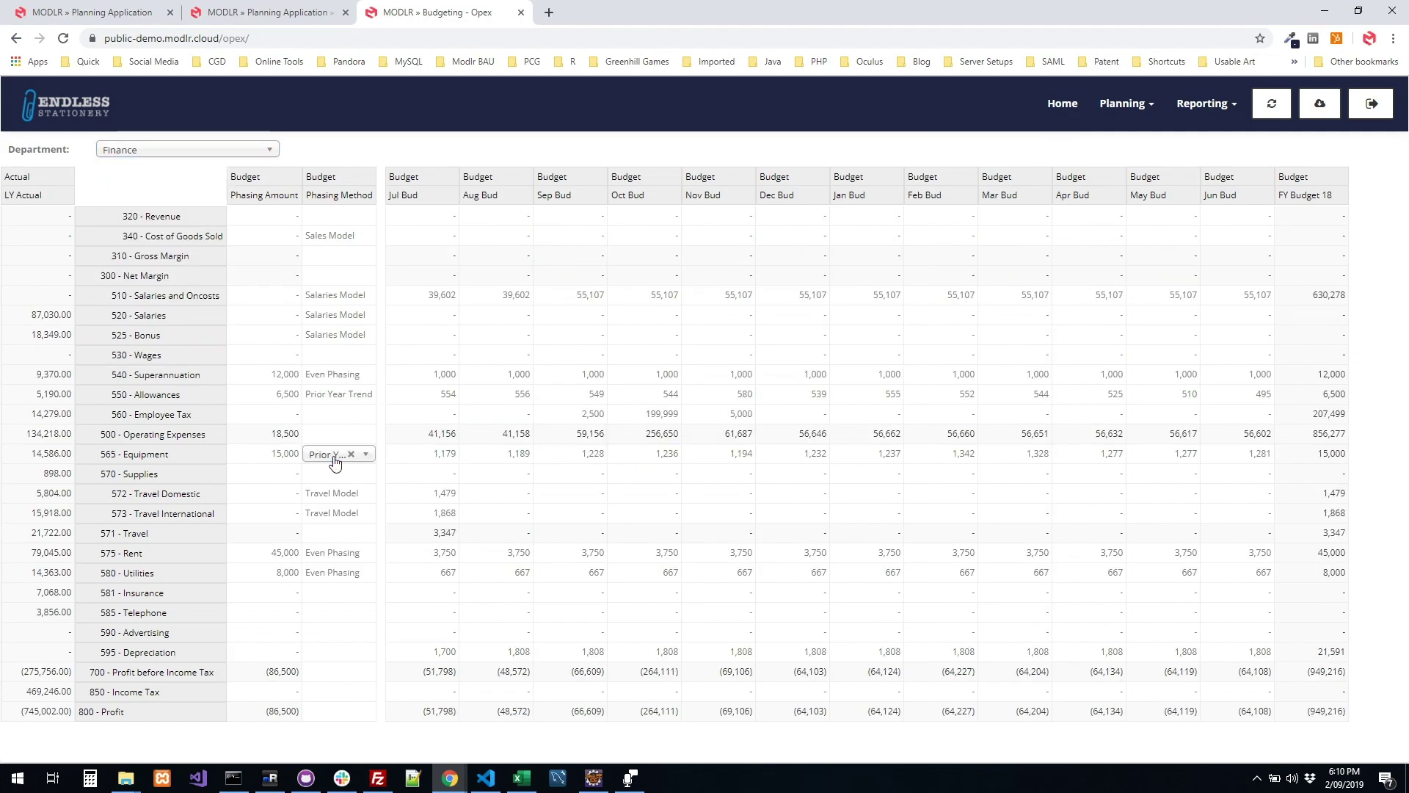
click(334, 459)
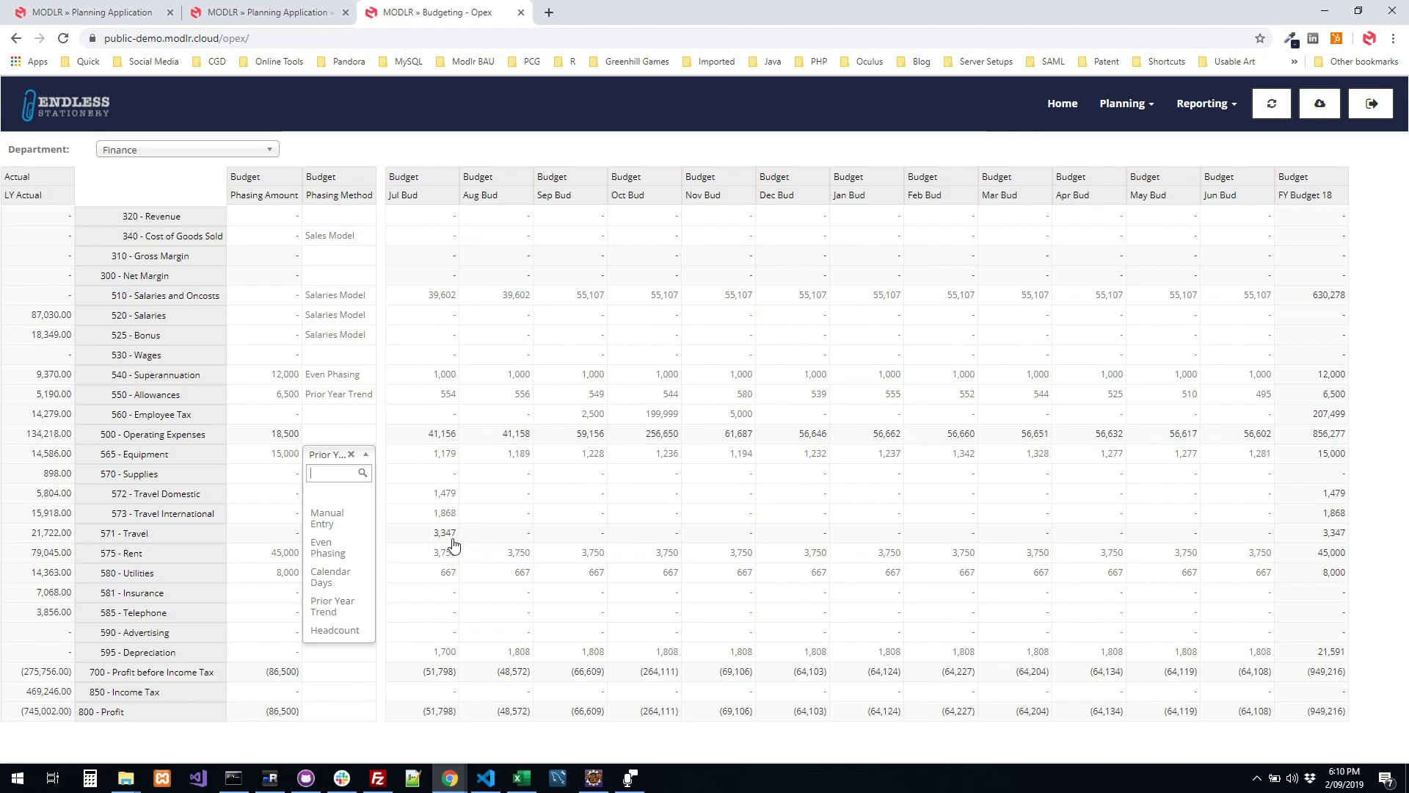
click(59, 455)
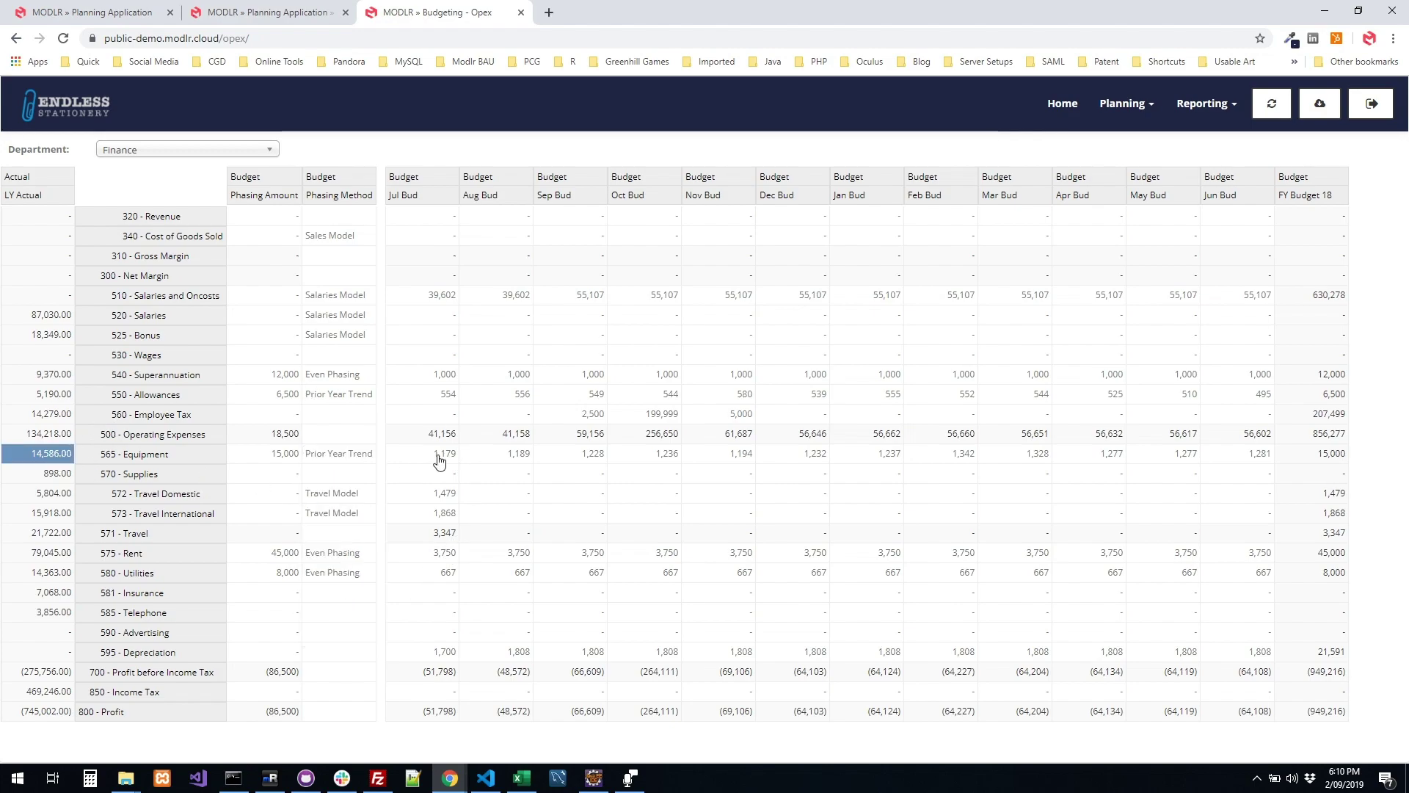
drag(440, 455, 1262, 456)
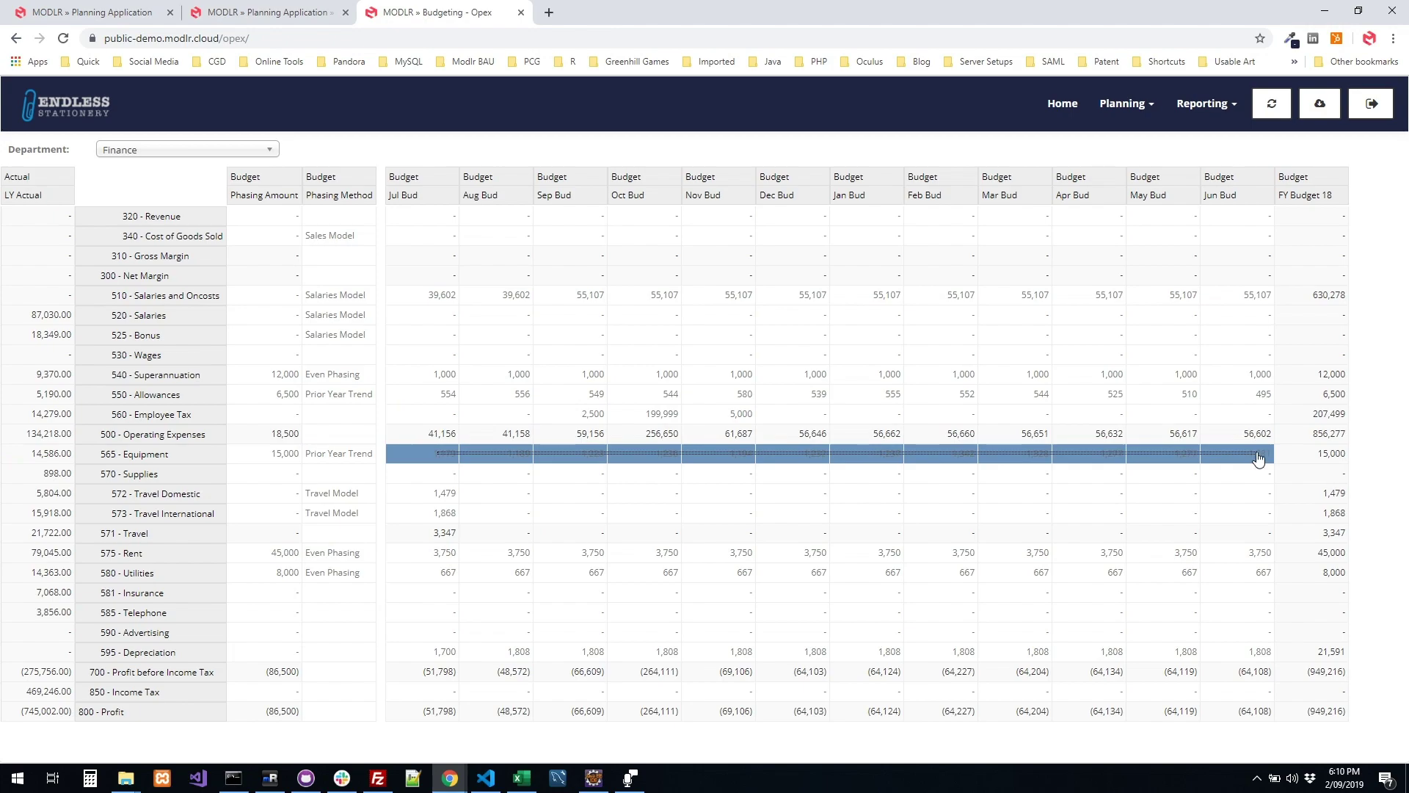
click(275, 453)
click(339, 457)
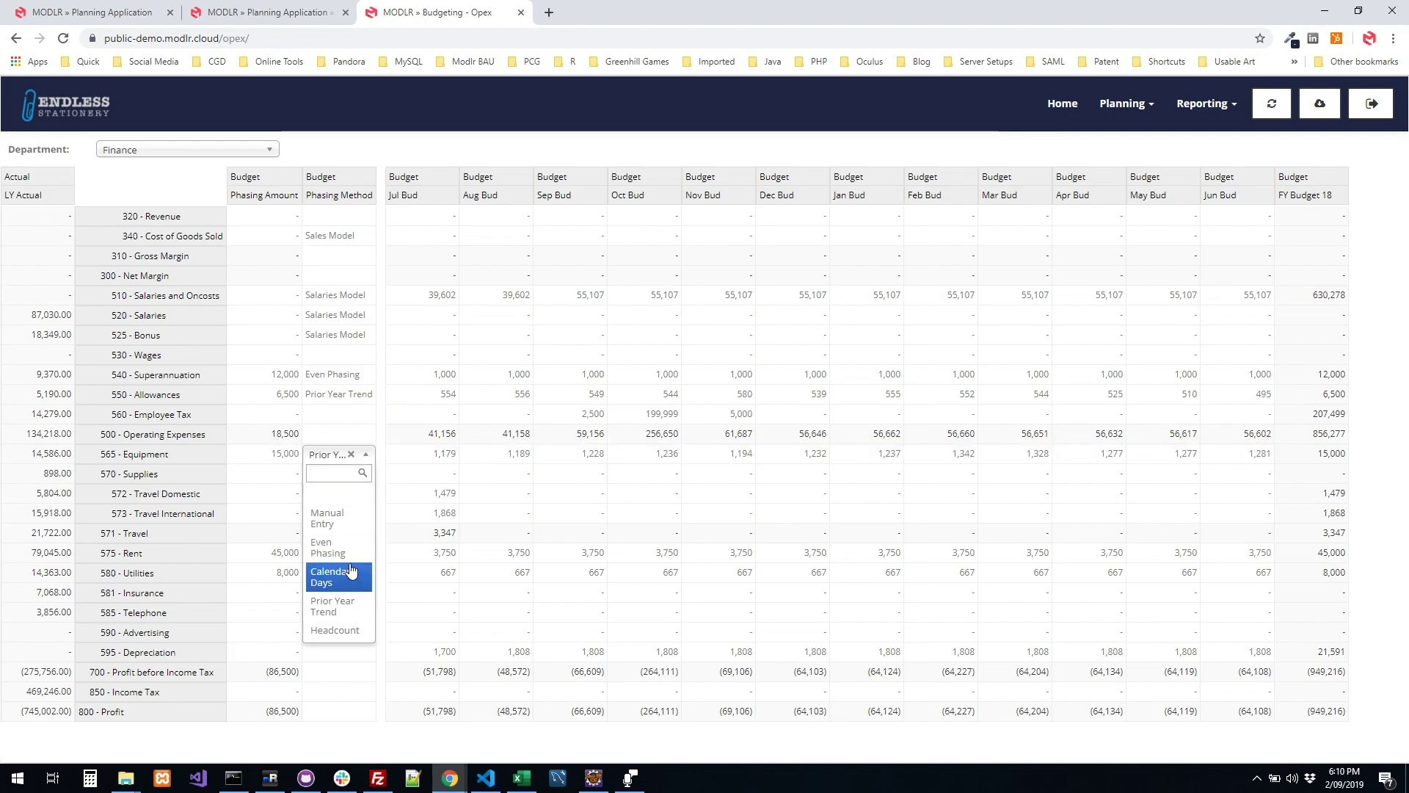
click(268, 455)
click(323, 415)
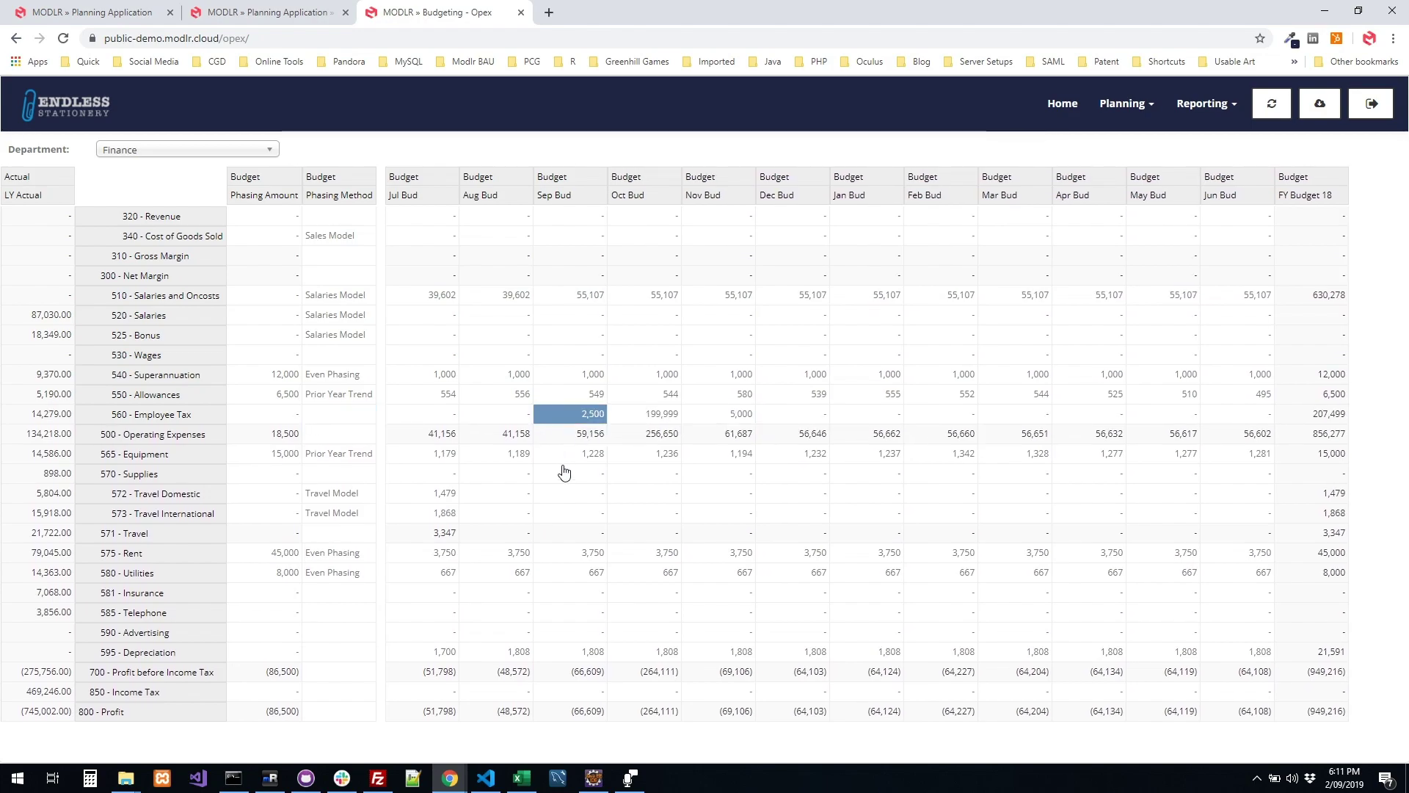
Step: Open the CAPEX plan for Finance and review the assets' descriptions, types, lives, purchase dates and costs
click(1123, 105)
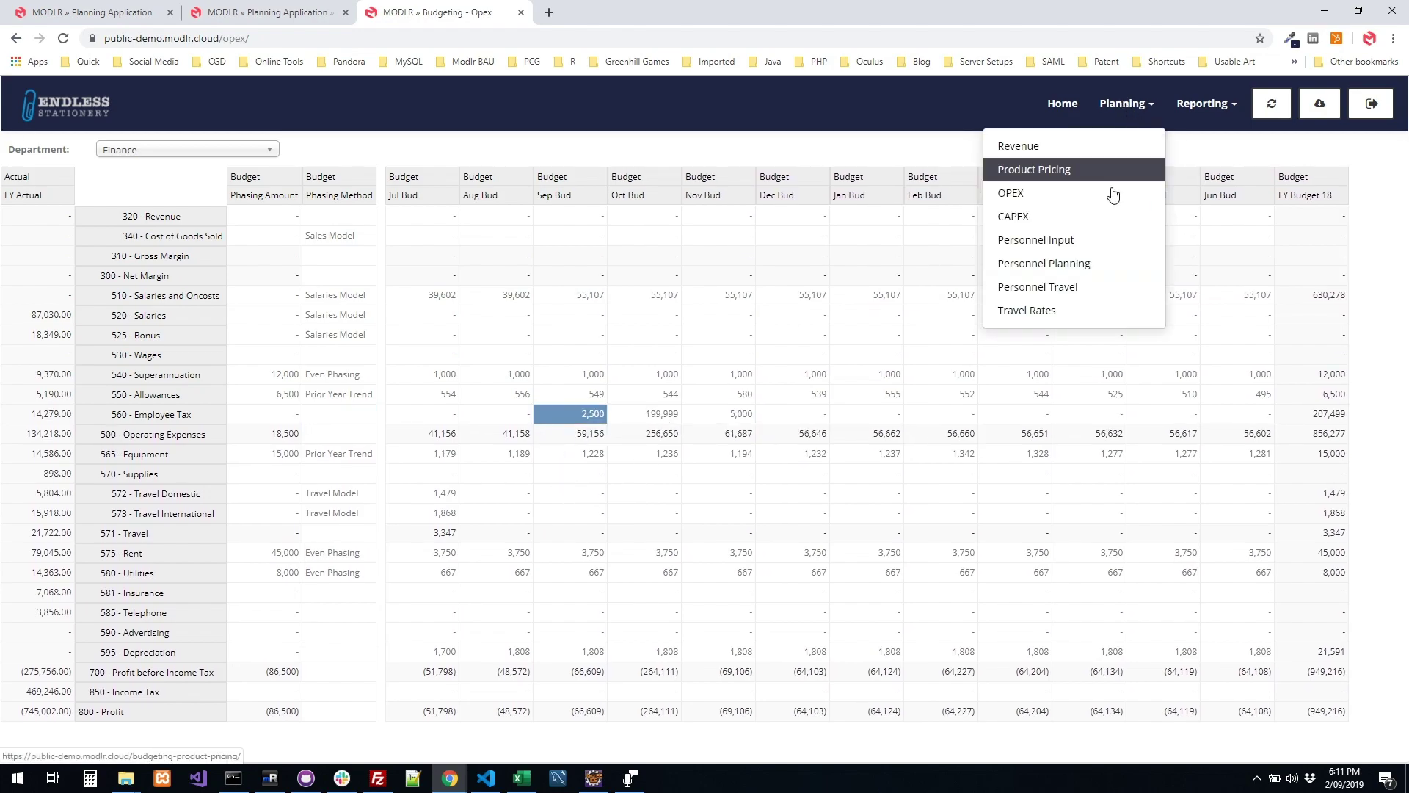
click(1046, 220)
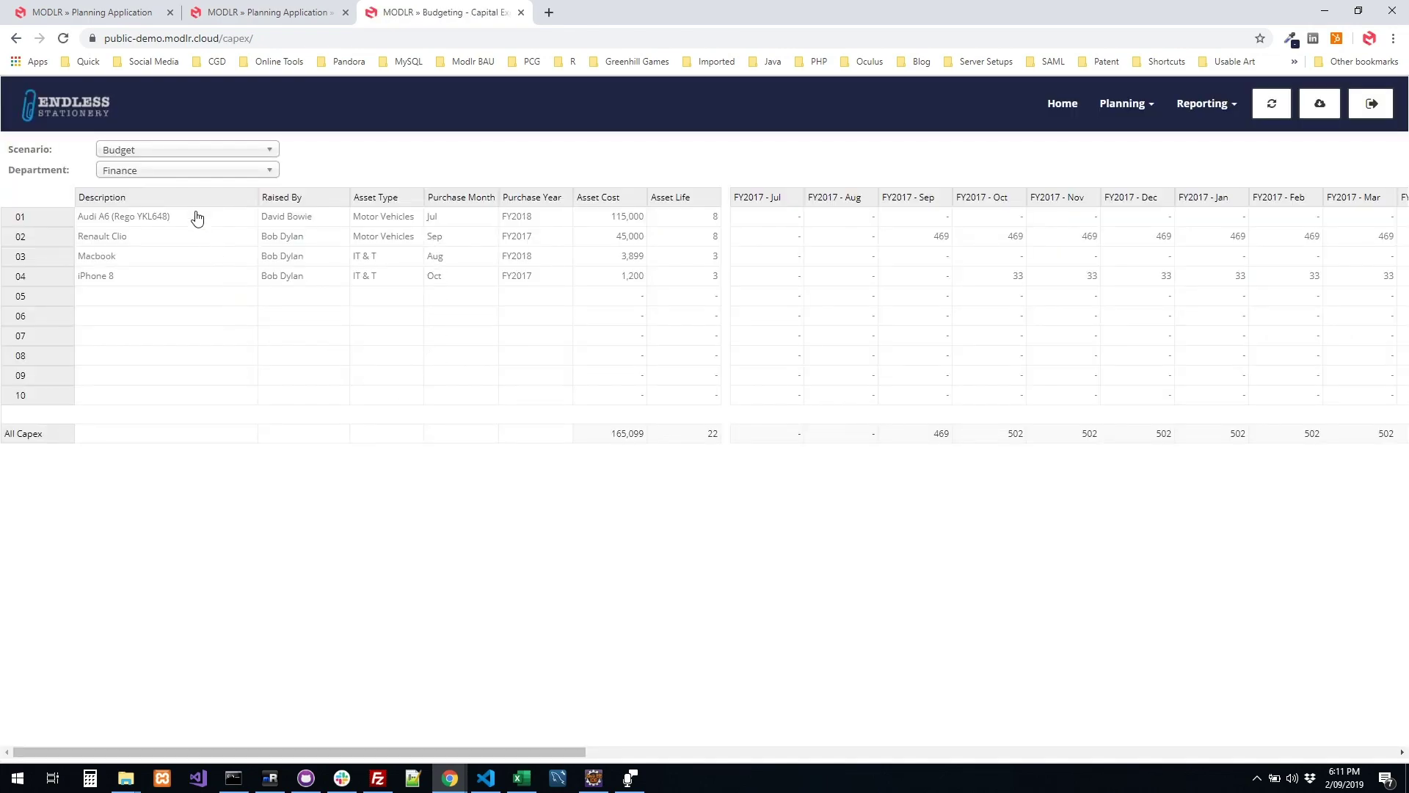
drag(198, 216, 198, 279)
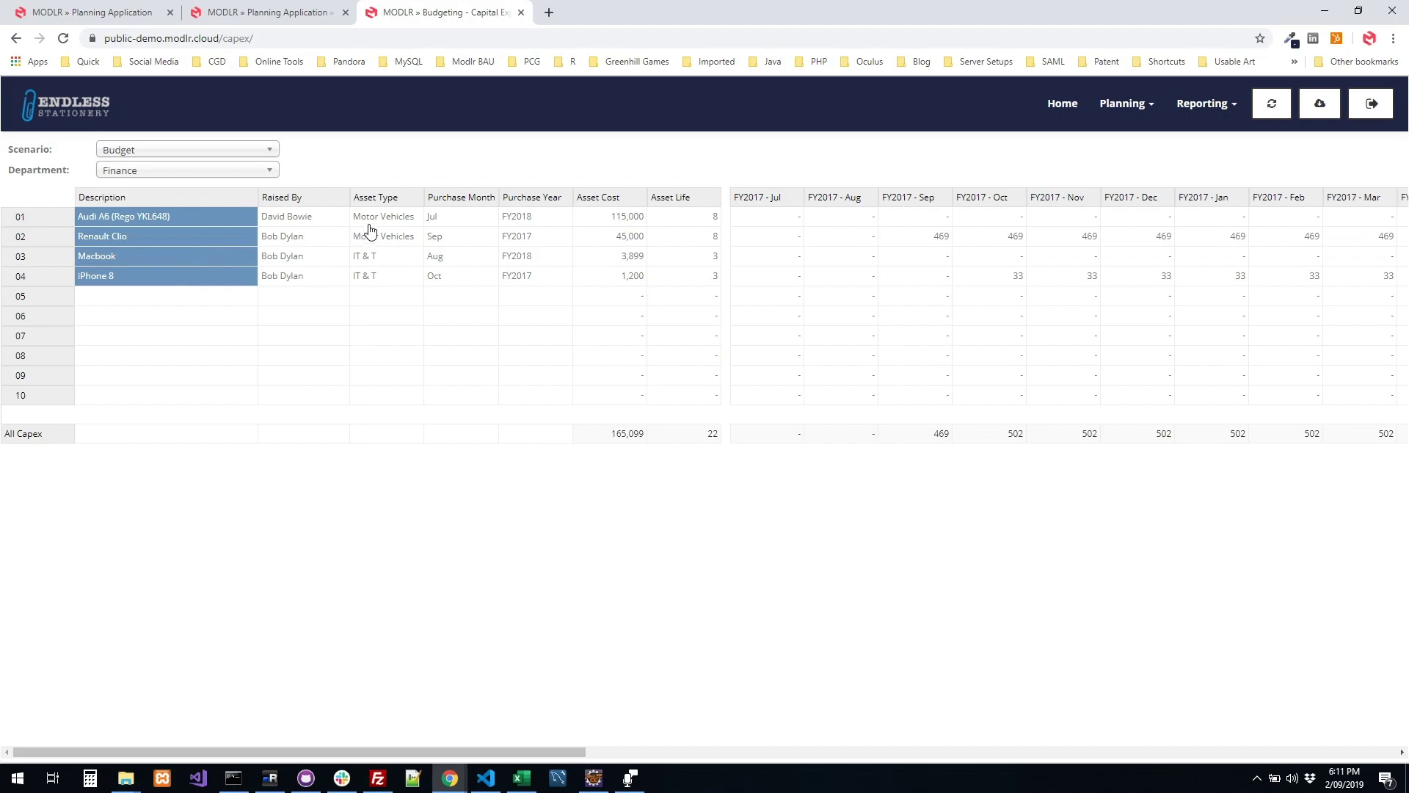
drag(396, 220, 397, 278)
drag(698, 216, 709, 286)
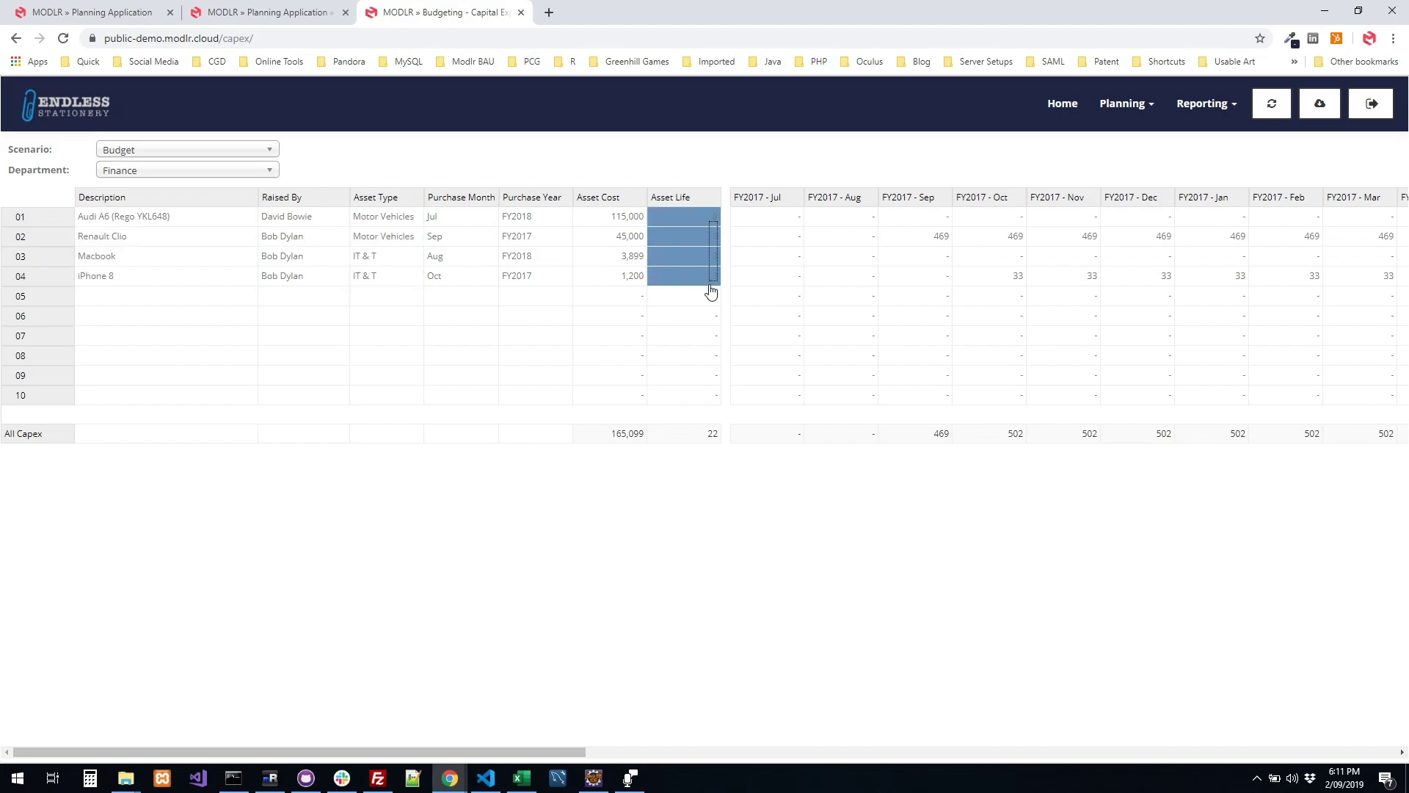
drag(482, 221, 538, 284)
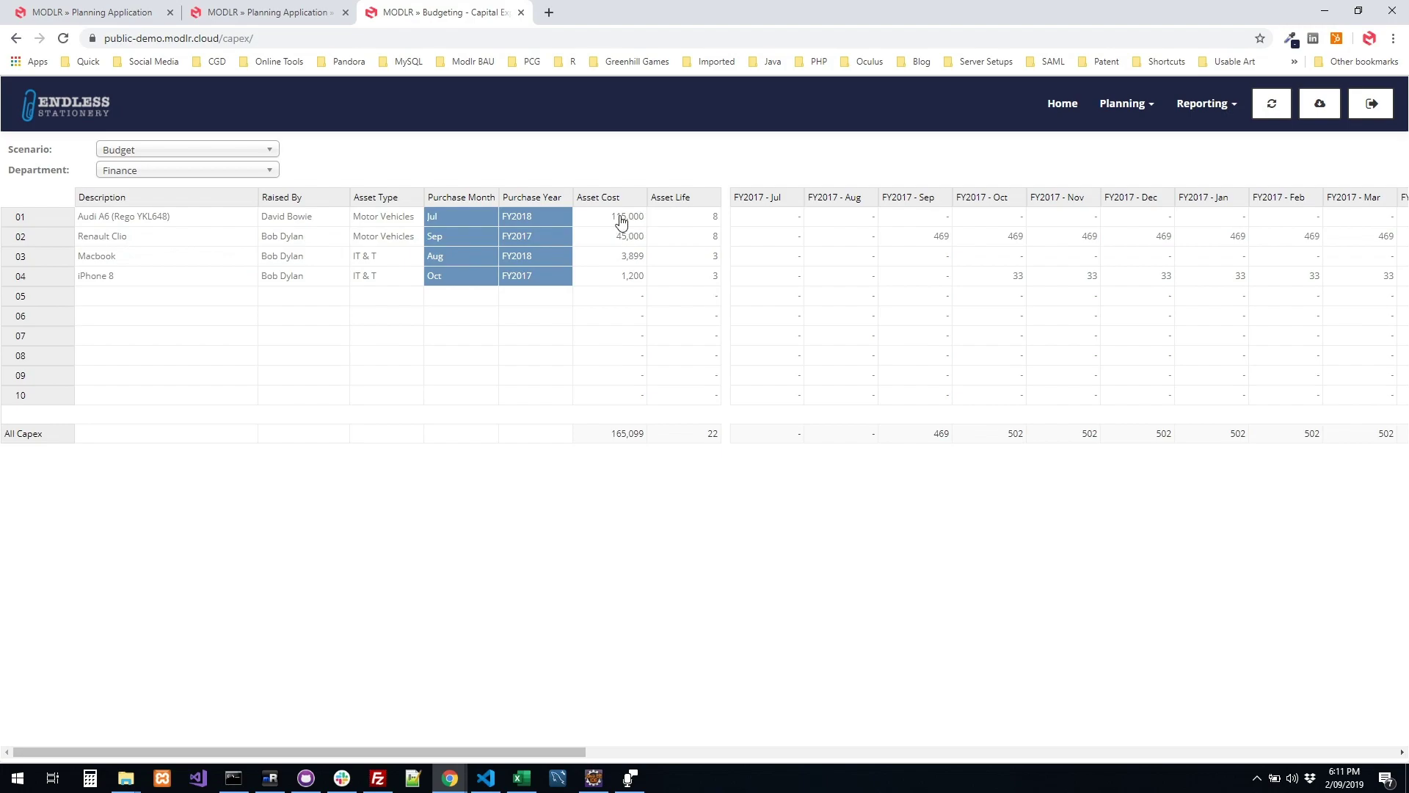
drag(620, 220, 628, 290)
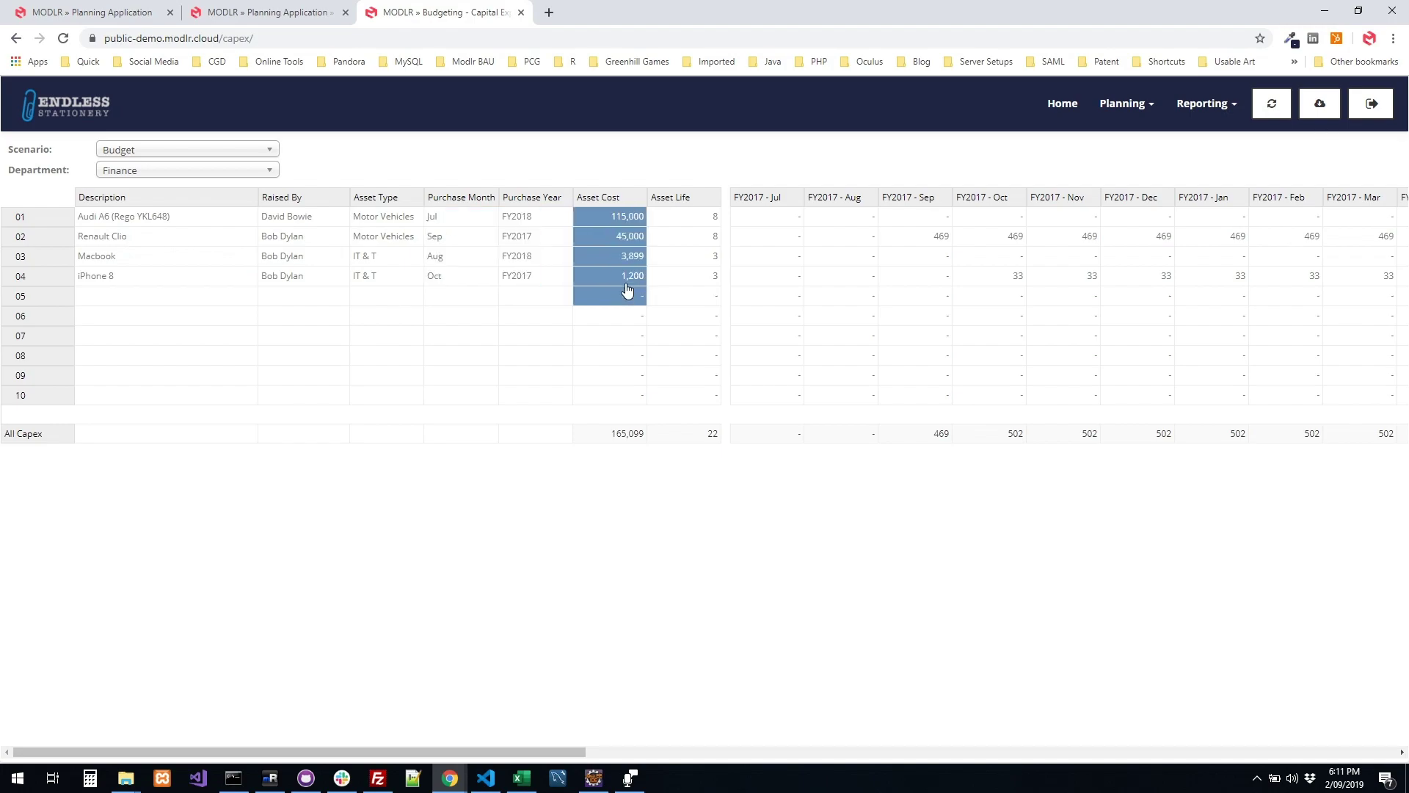
click(588, 279)
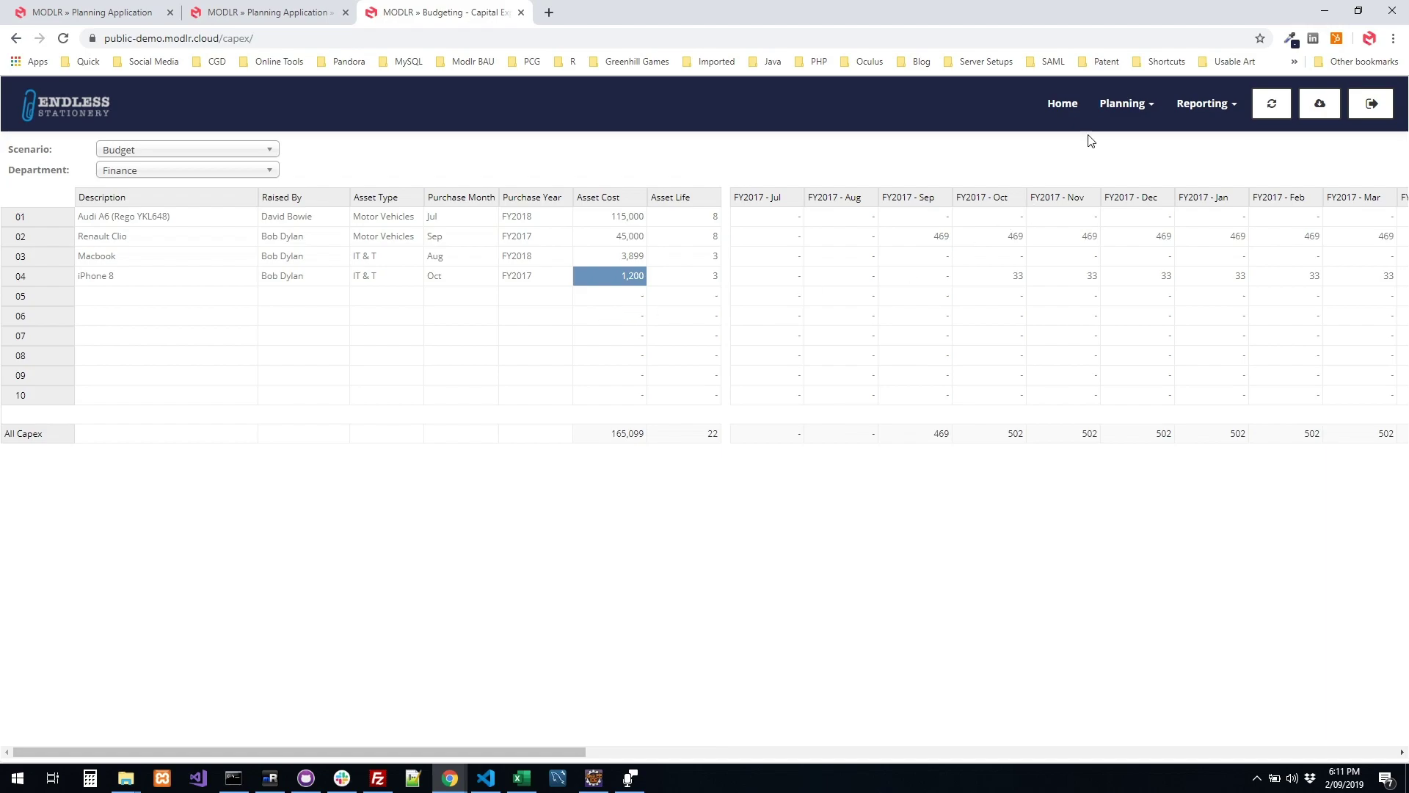
Step: Open Personnel Input for Finance and review the Financial Controller's final month and year, plus the base salaries and salary overrides
click(1122, 104)
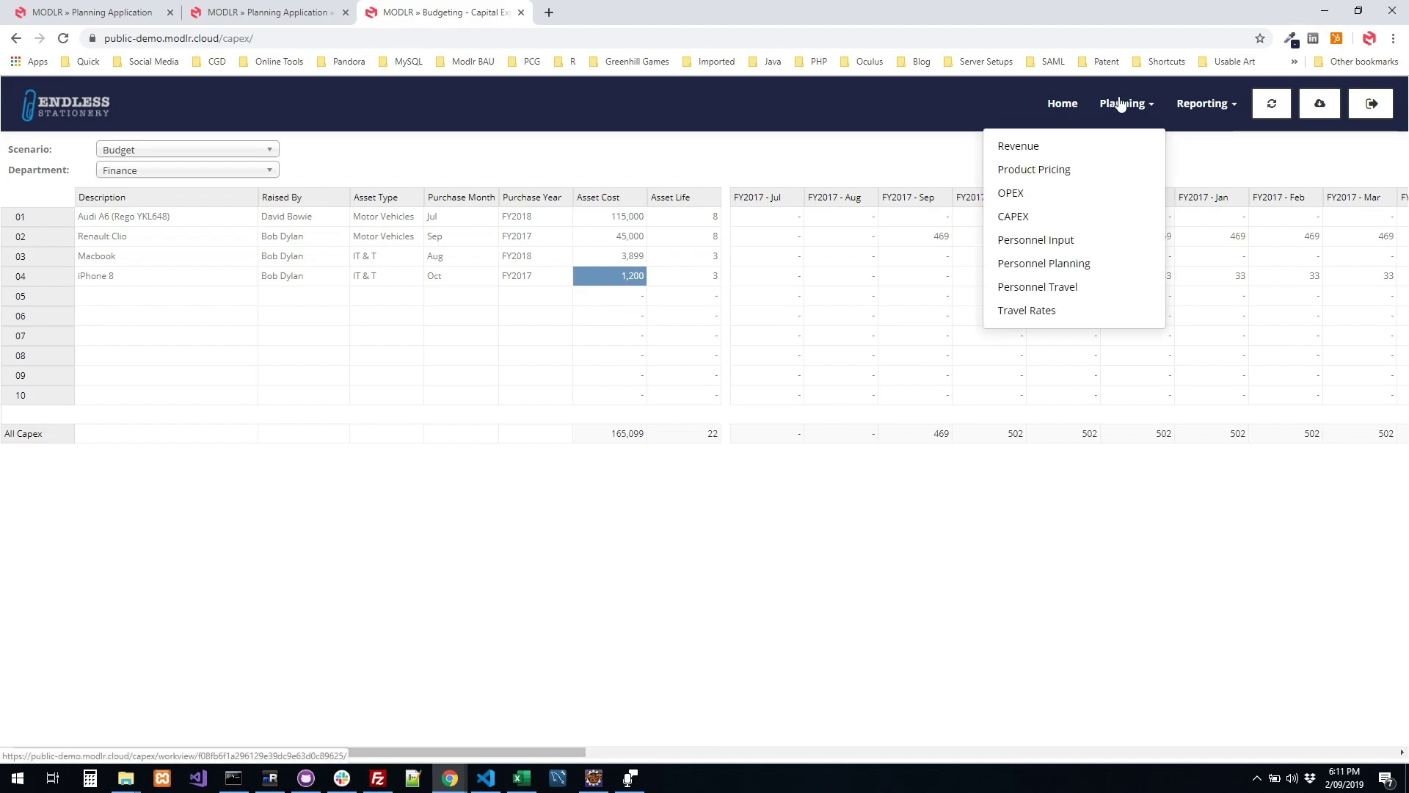
click(1093, 248)
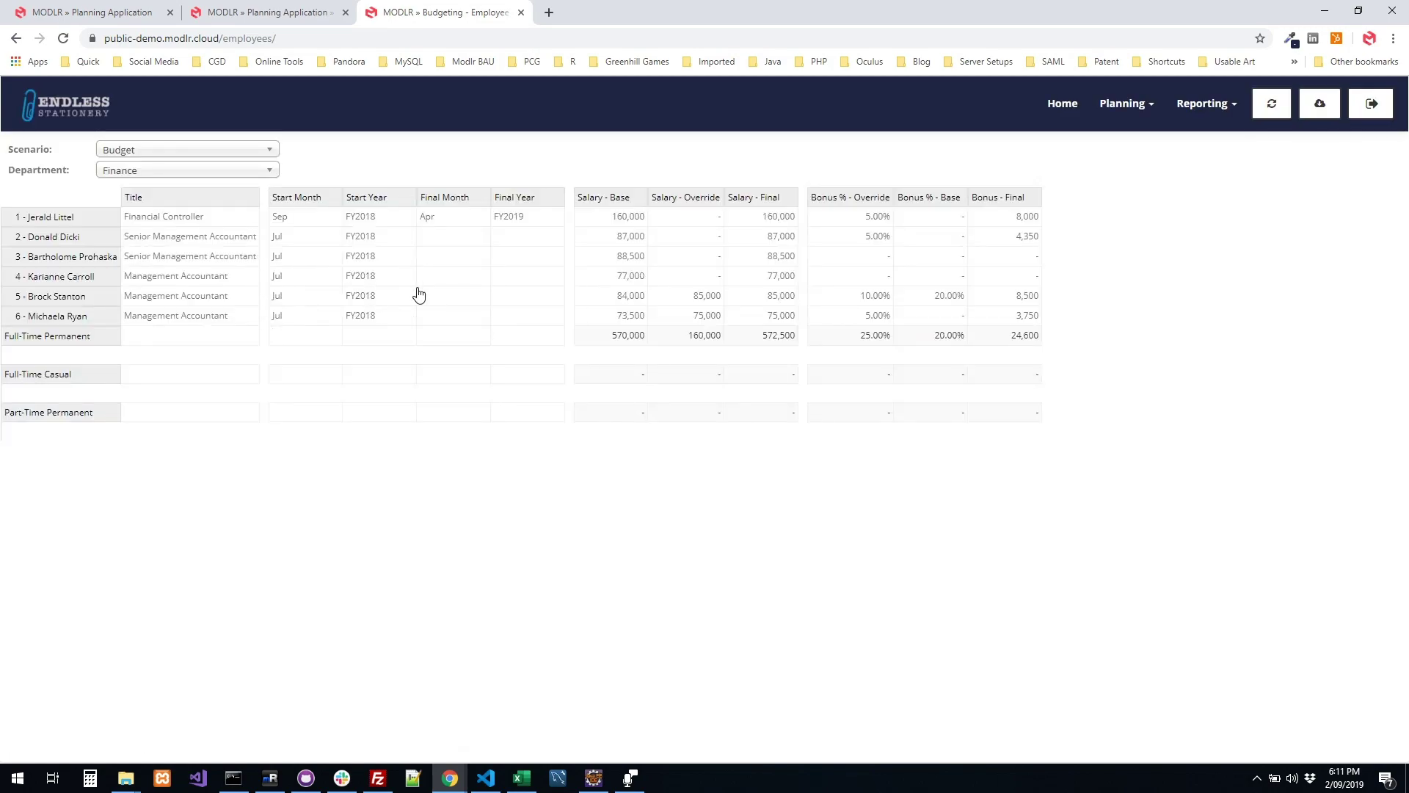
drag(433, 217, 559, 223)
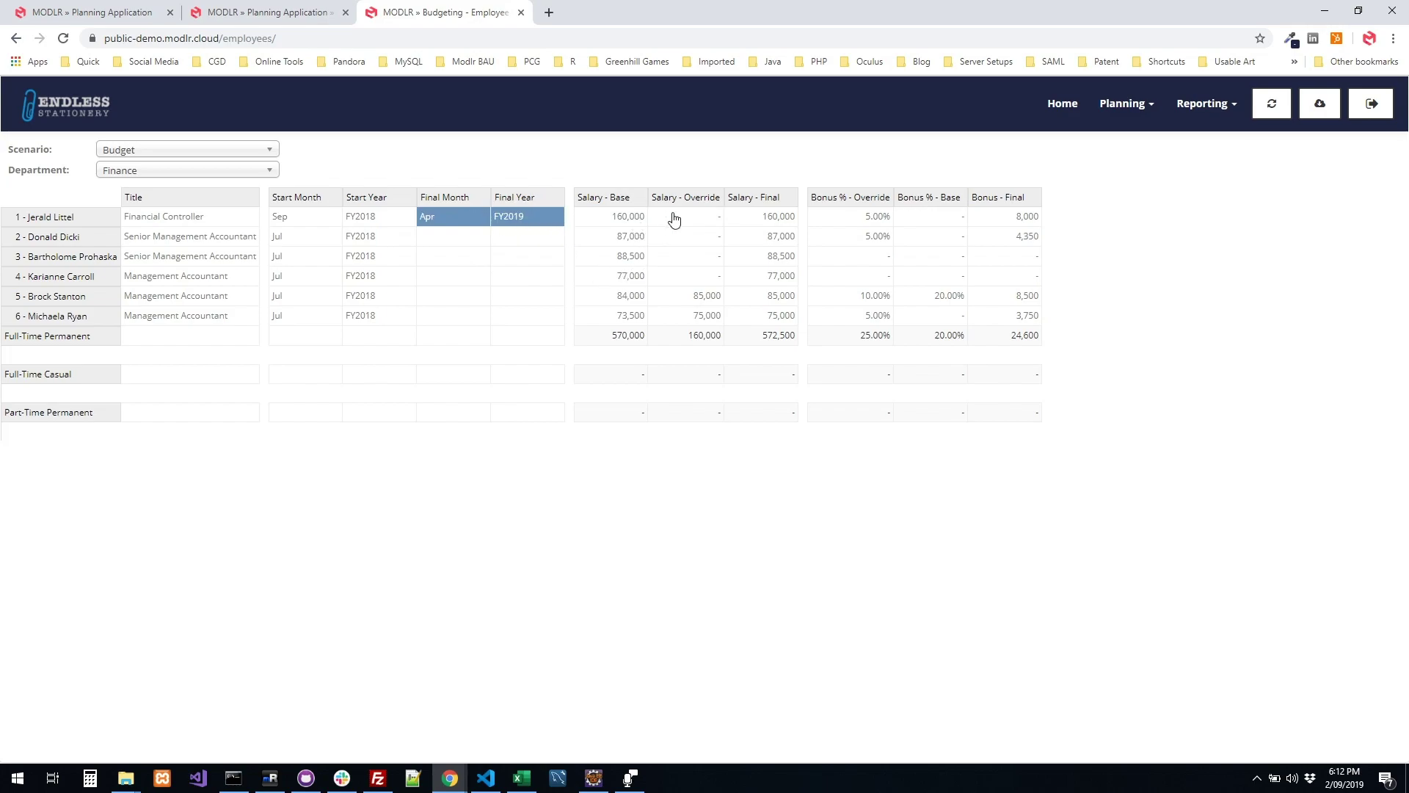
drag(625, 217, 628, 317)
drag(705, 217, 714, 297)
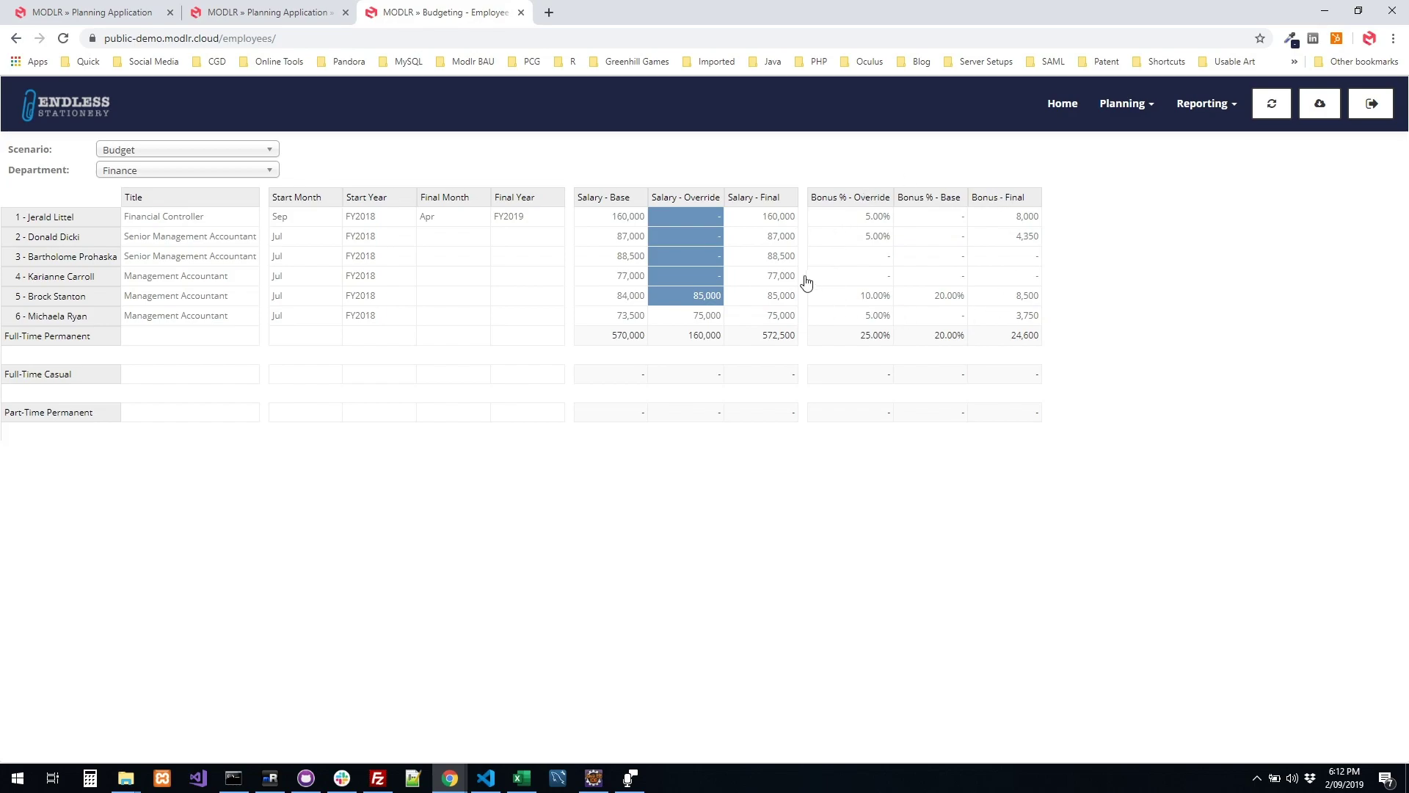
Step: Open Personnel Planning and check the employee and department filters, keeping All Employment Types and Finance
click(1102, 103)
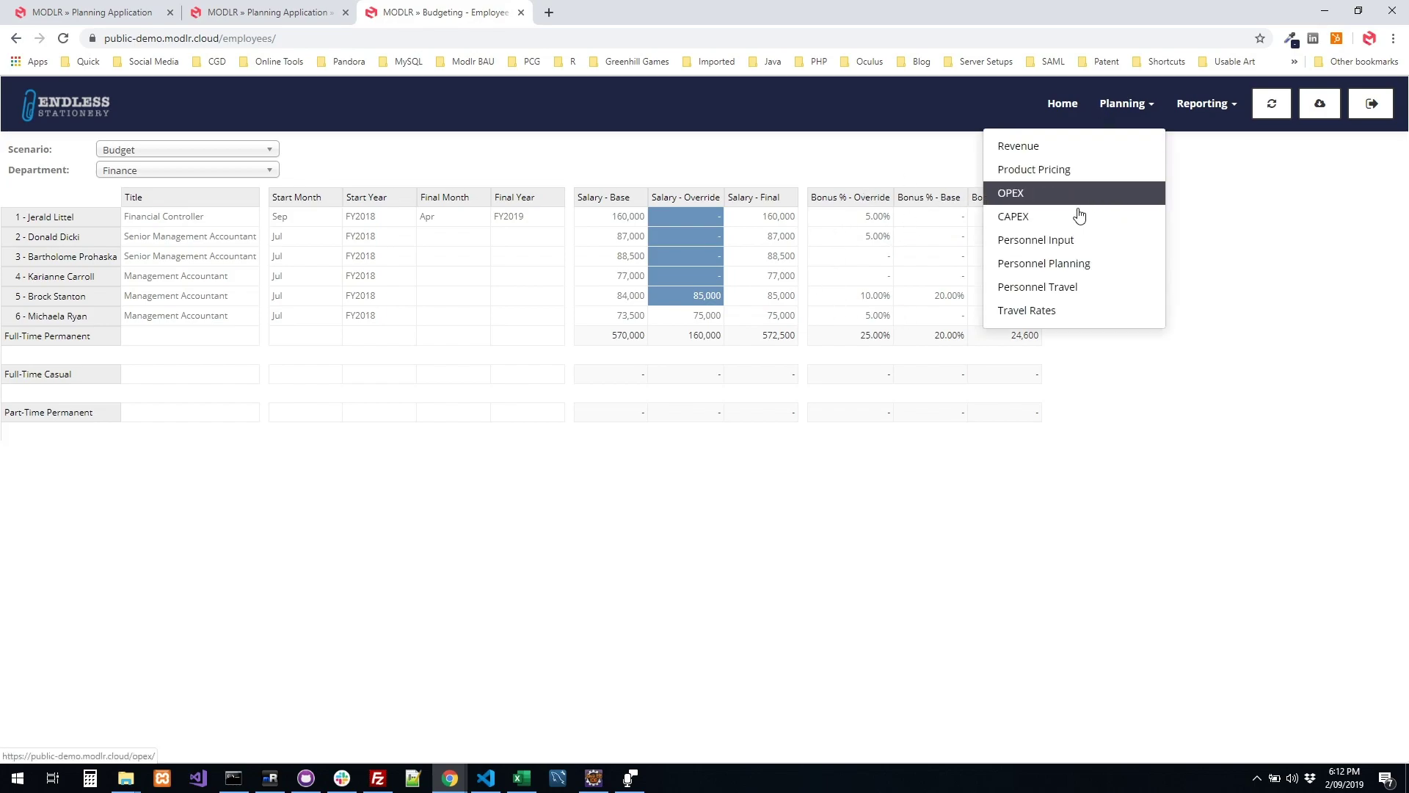
click(1041, 264)
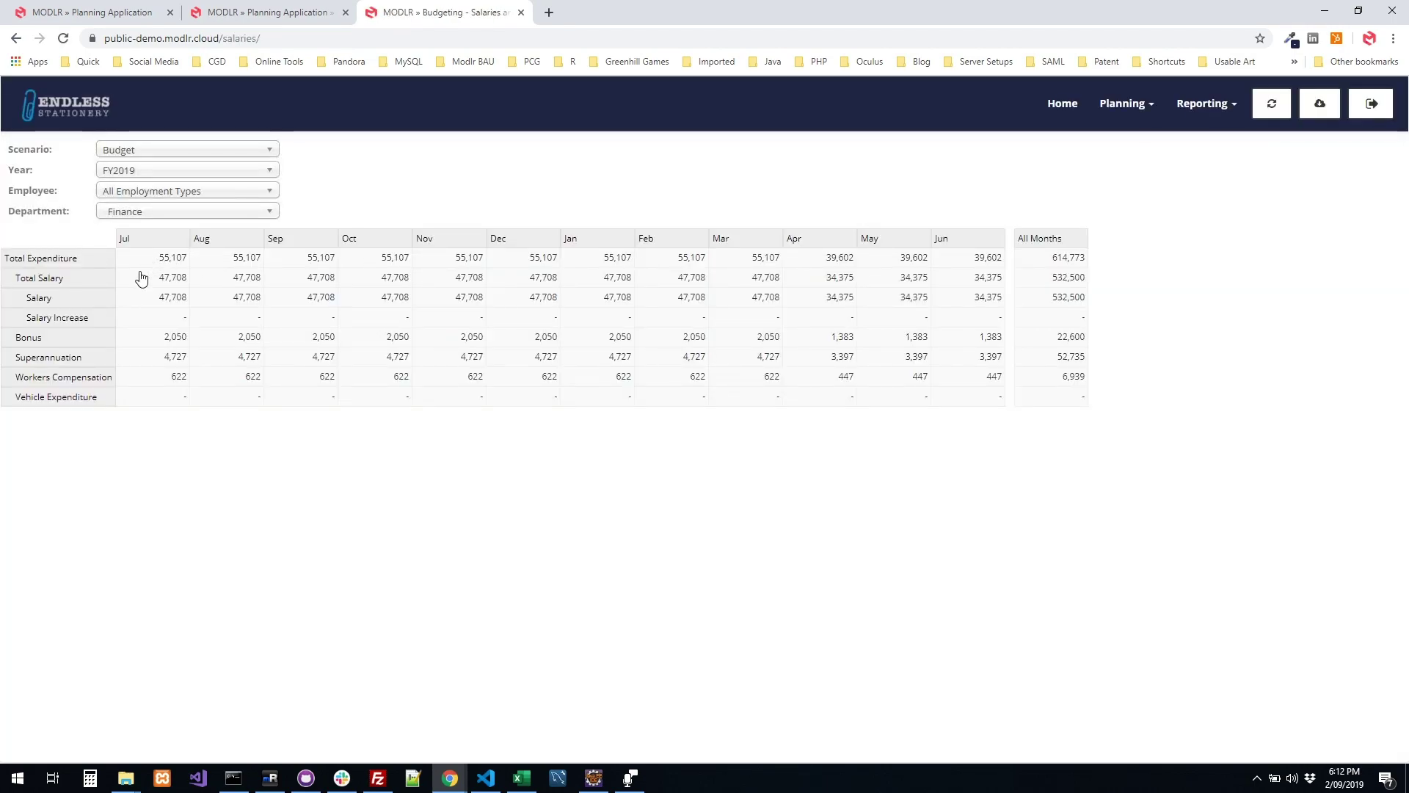
click(247, 197)
click(247, 202)
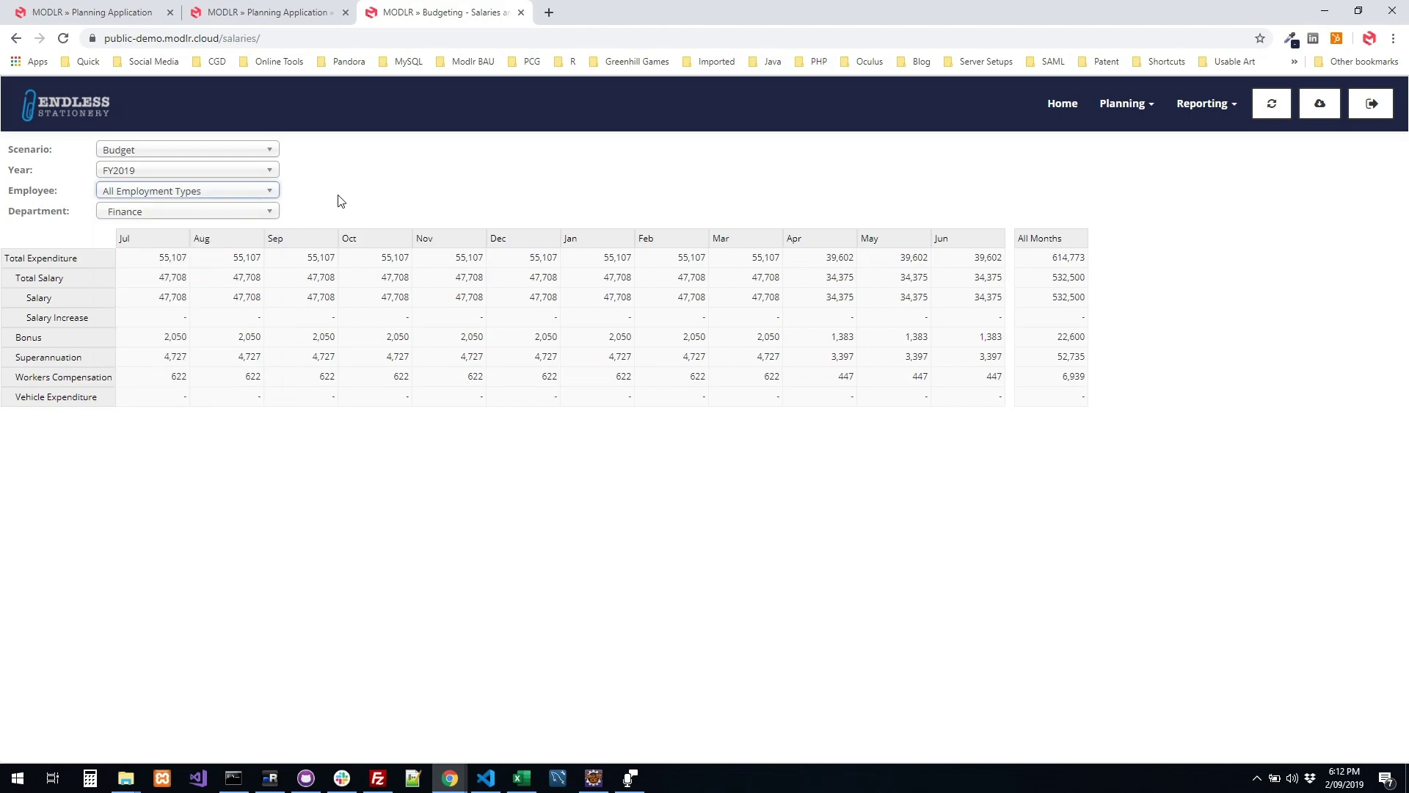
click(267, 212)
click(371, 214)
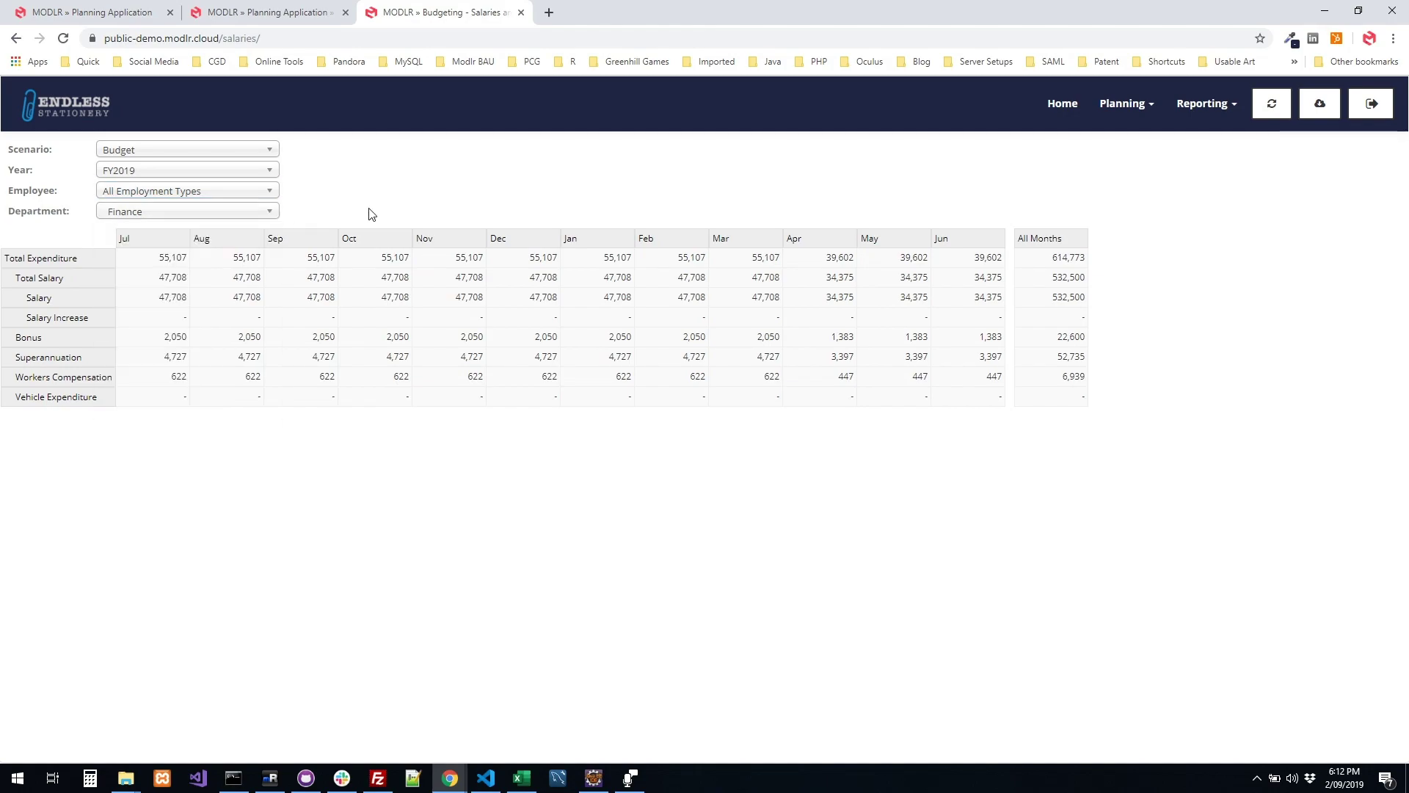
Step: Return to the OPEX plan for Finance and review the Salaries Model rows from 510 - Salaries and Oncosts to 525 - Bonus
click(1114, 117)
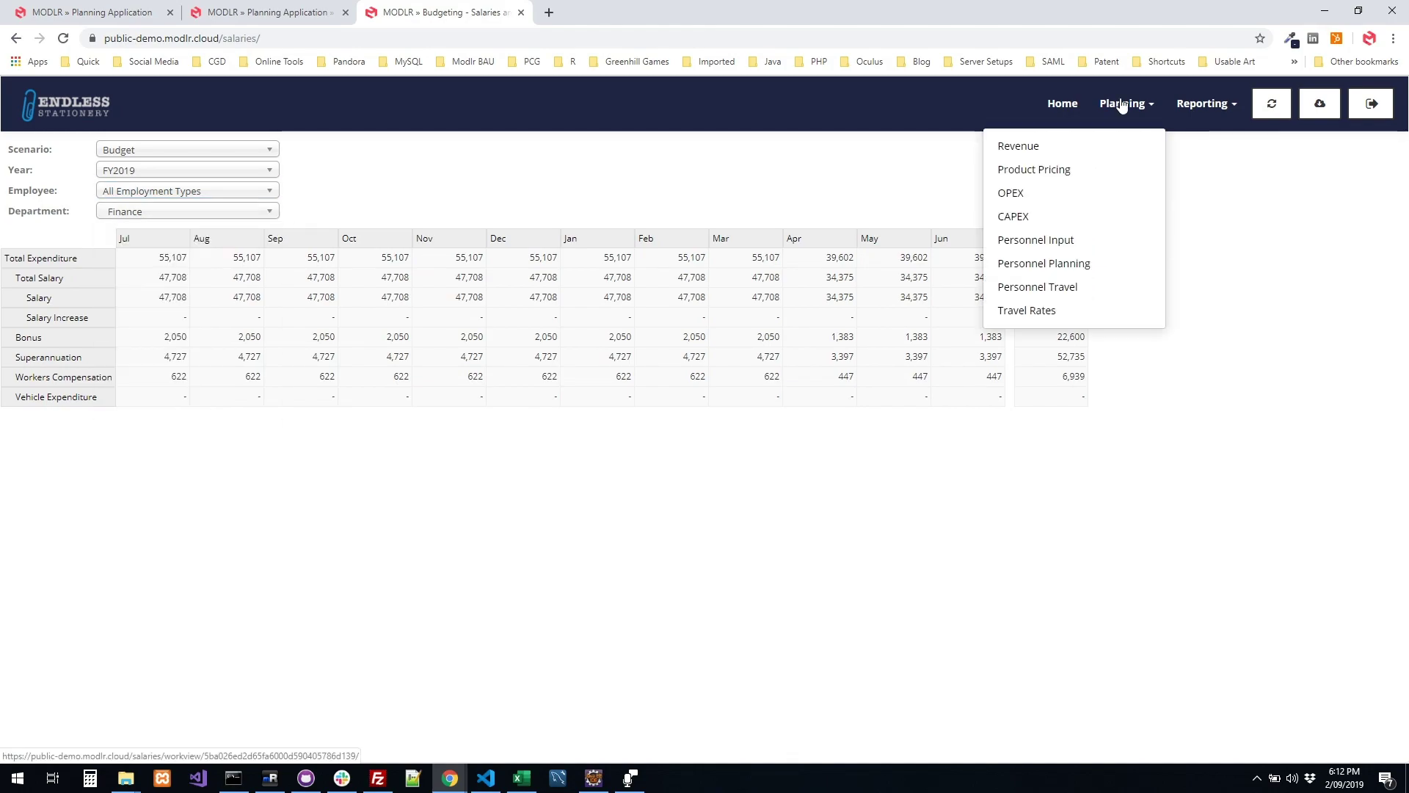
click(1031, 192)
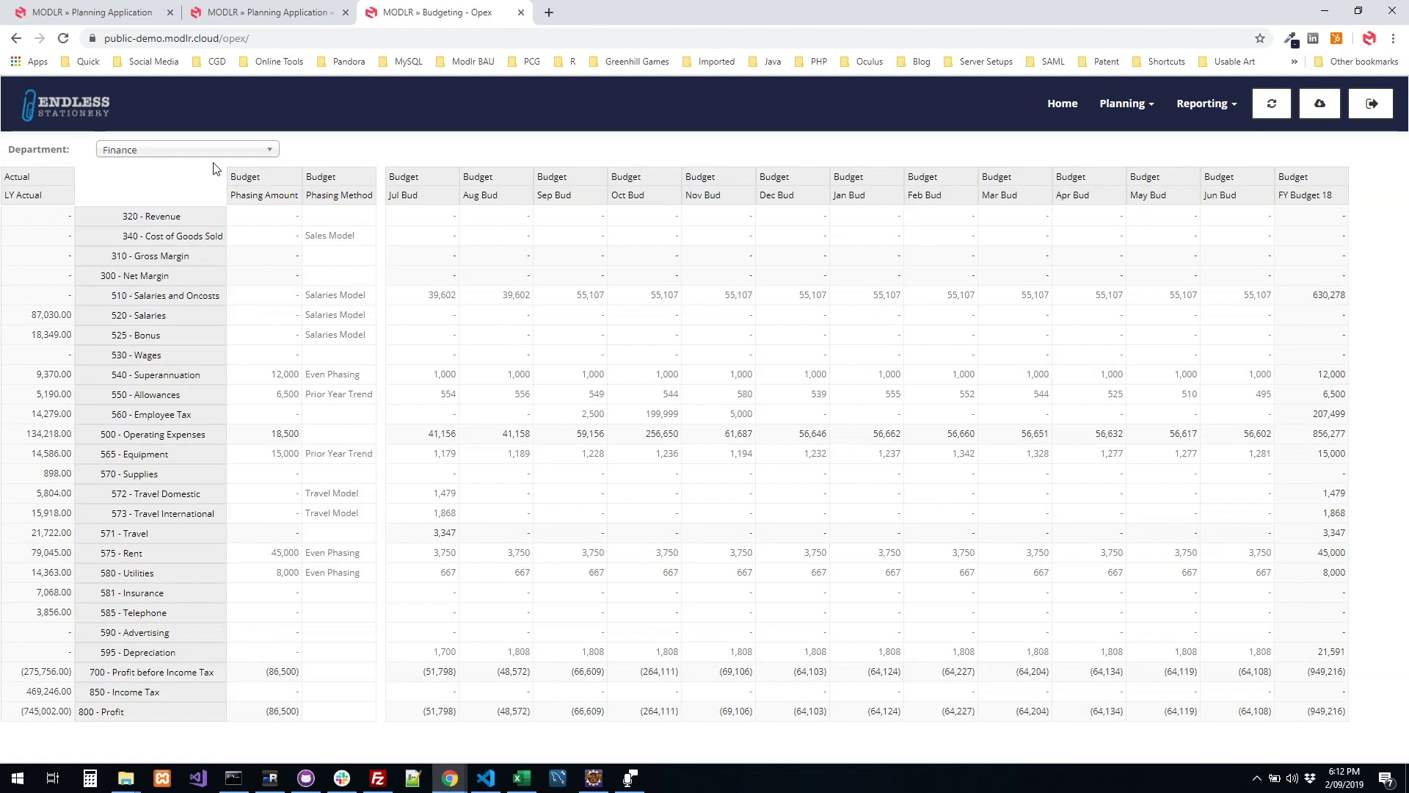
drag(179, 297, 327, 334)
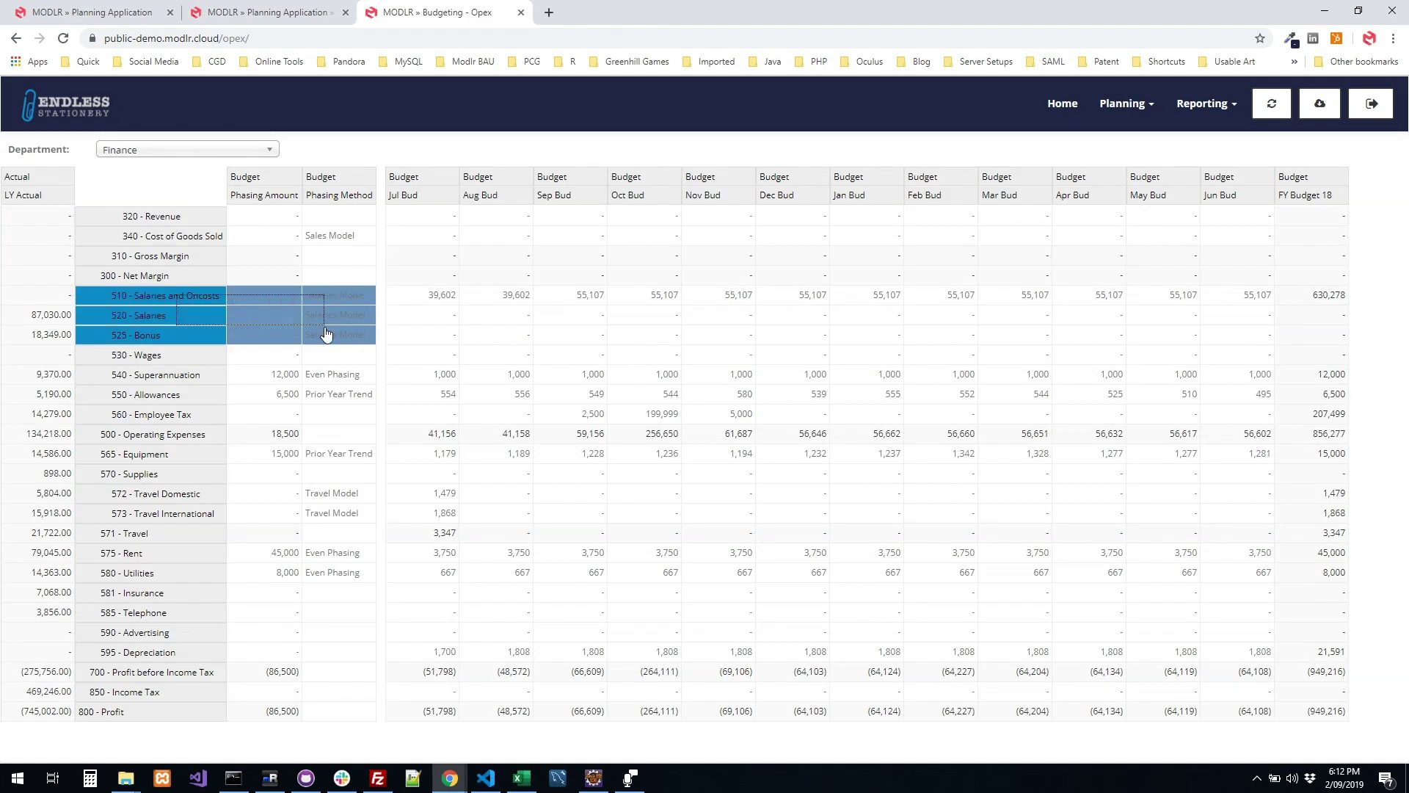
click(438, 323)
Step: Open Personnel Travel for Finance and set the month to Jul to show that month's planned trips
click(1119, 117)
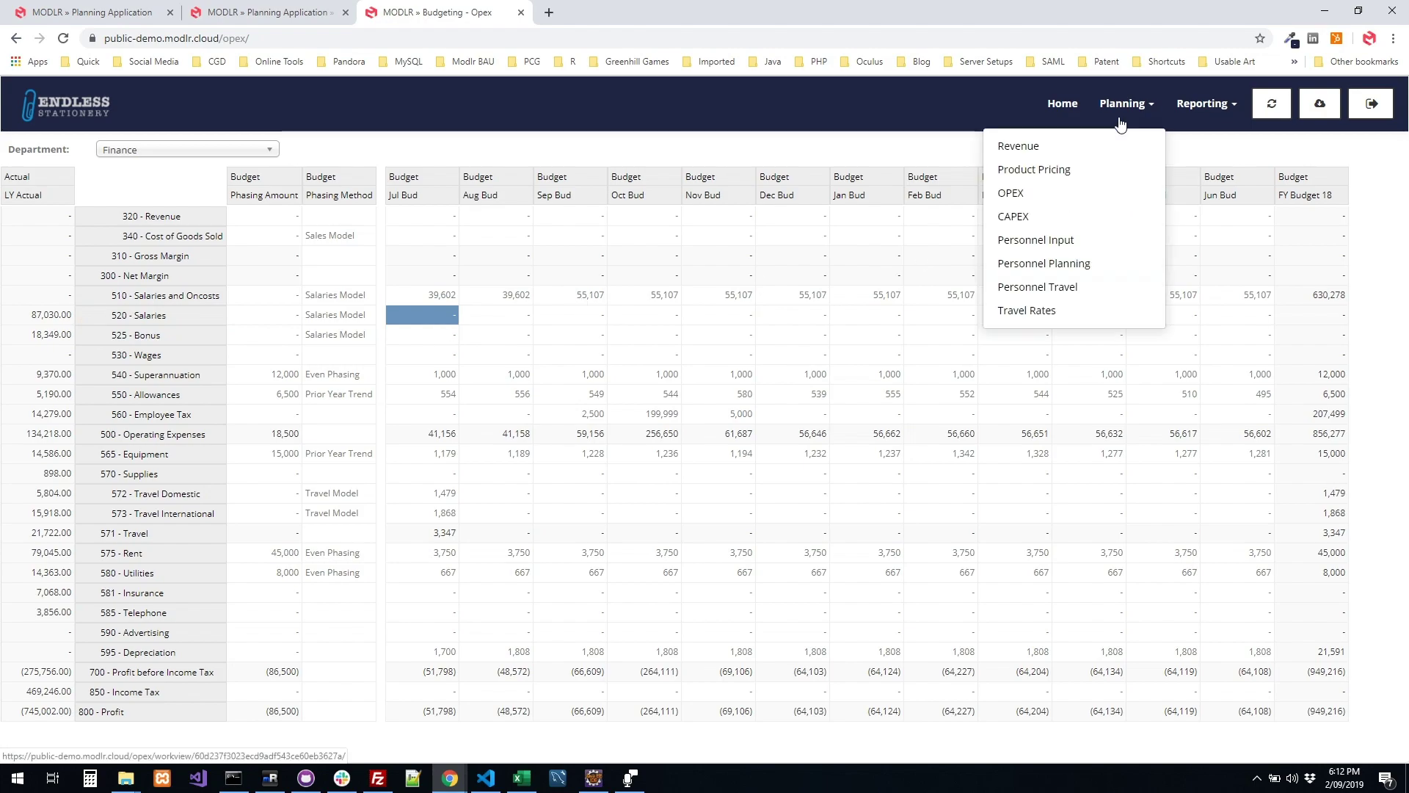
click(1077, 295)
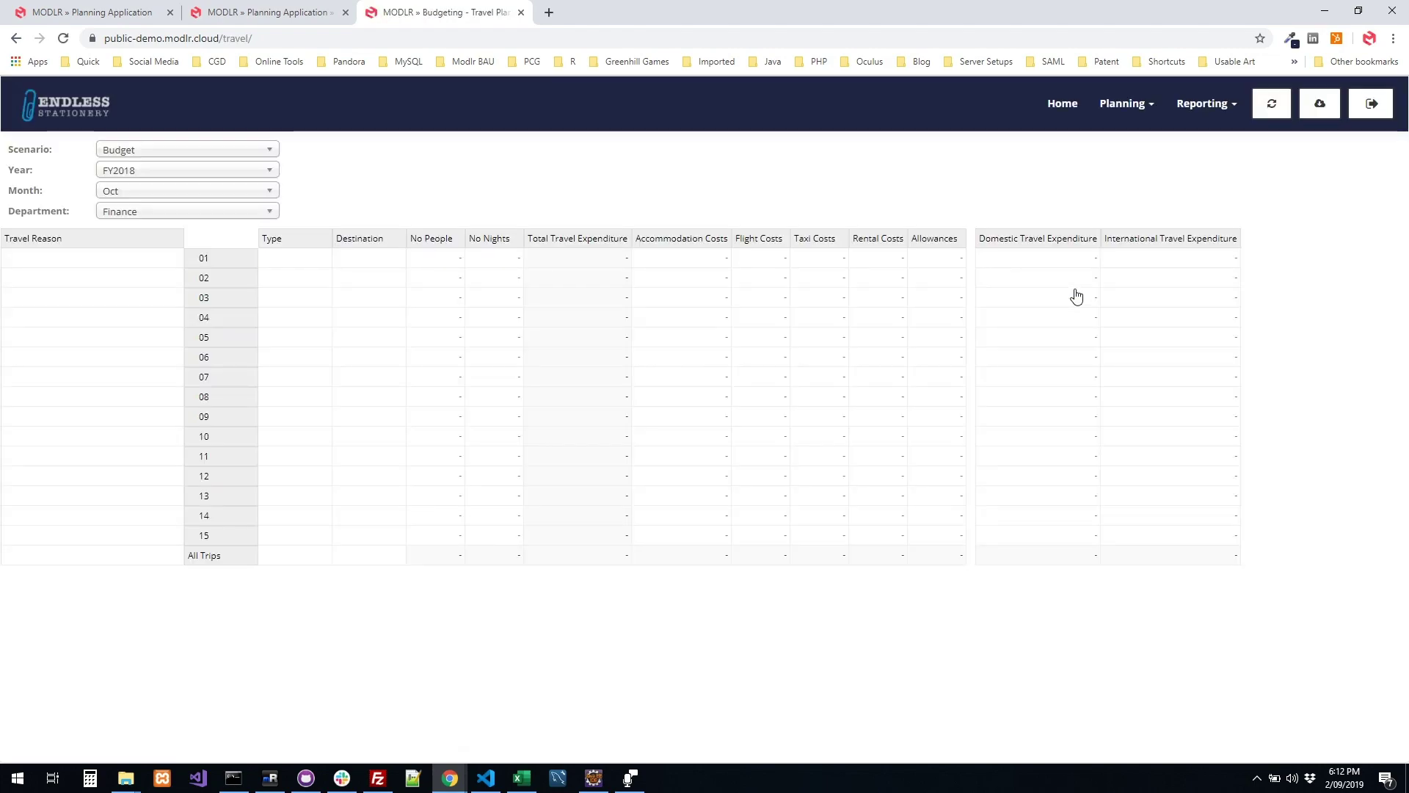
click(202, 190)
click(161, 250)
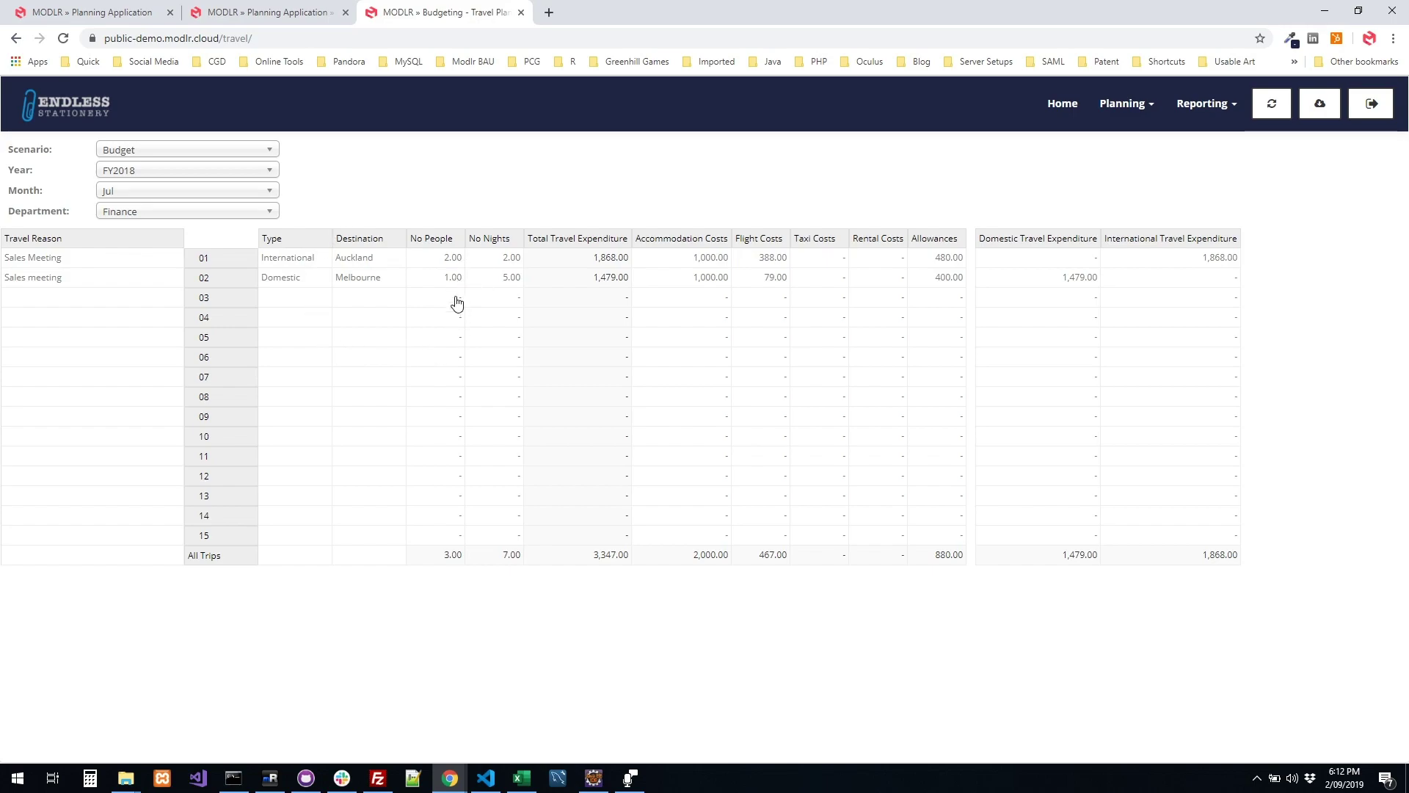
Step: Review the flight, accommodation and allowance rates by destination in Travel Rates, and return to Personnel Travel
click(1114, 122)
click(1054, 315)
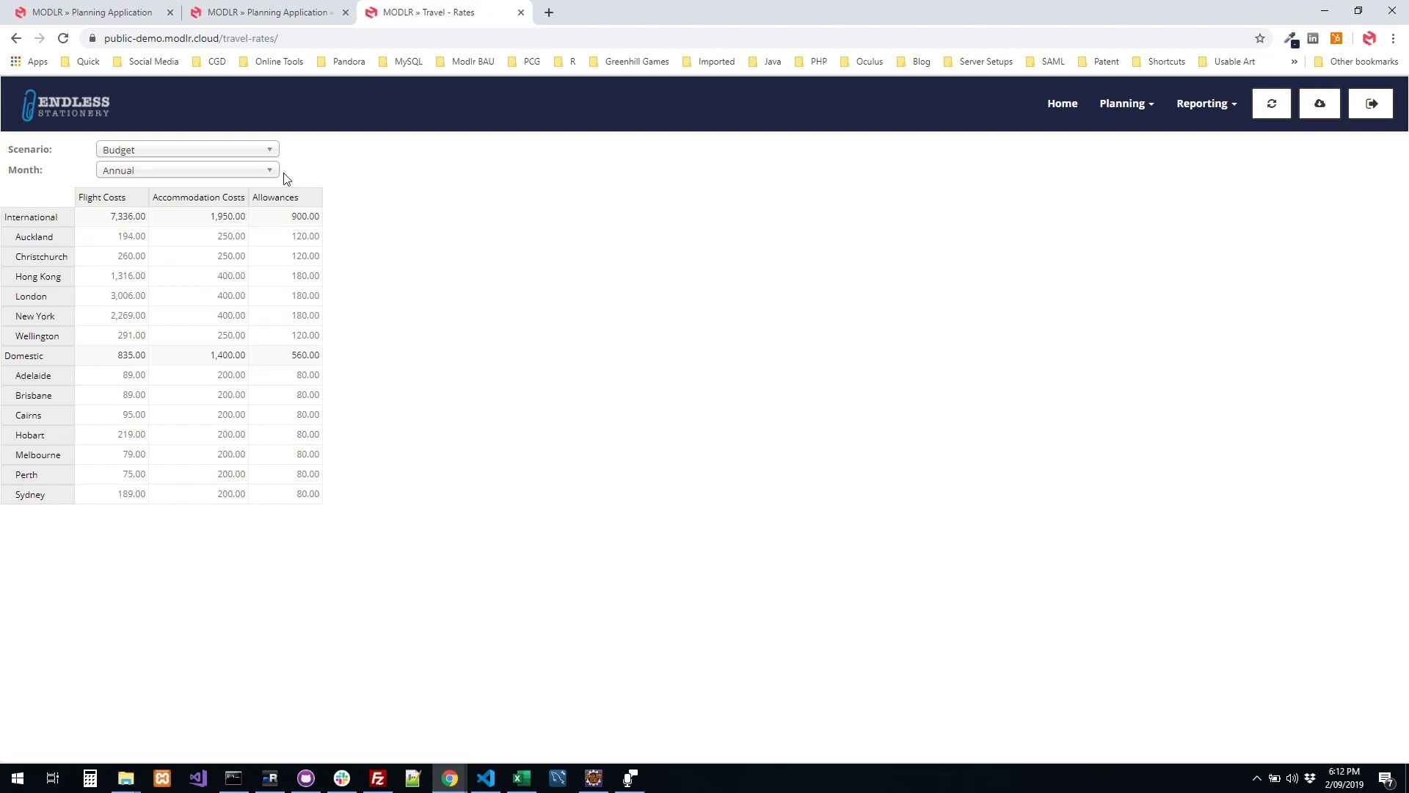
click(1150, 120)
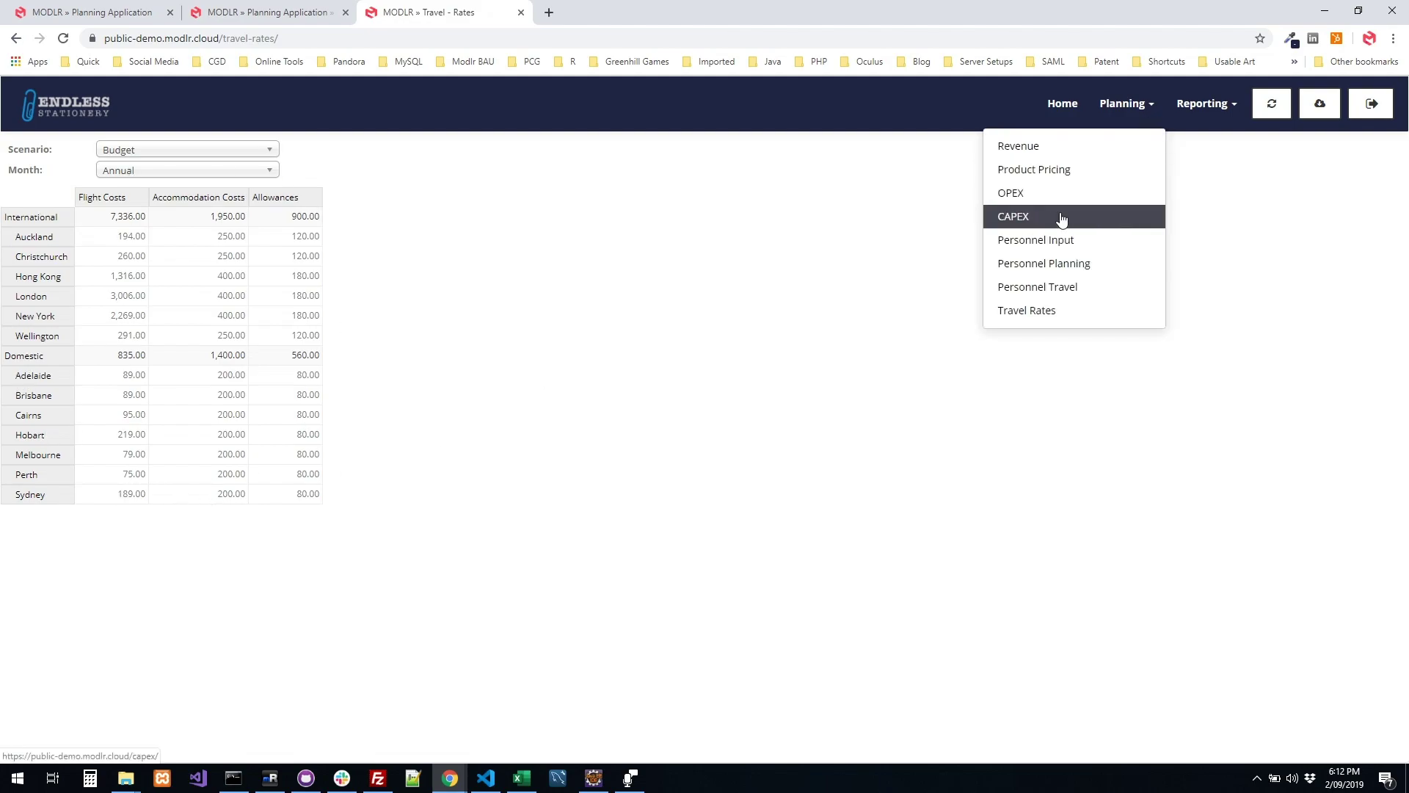
click(1042, 287)
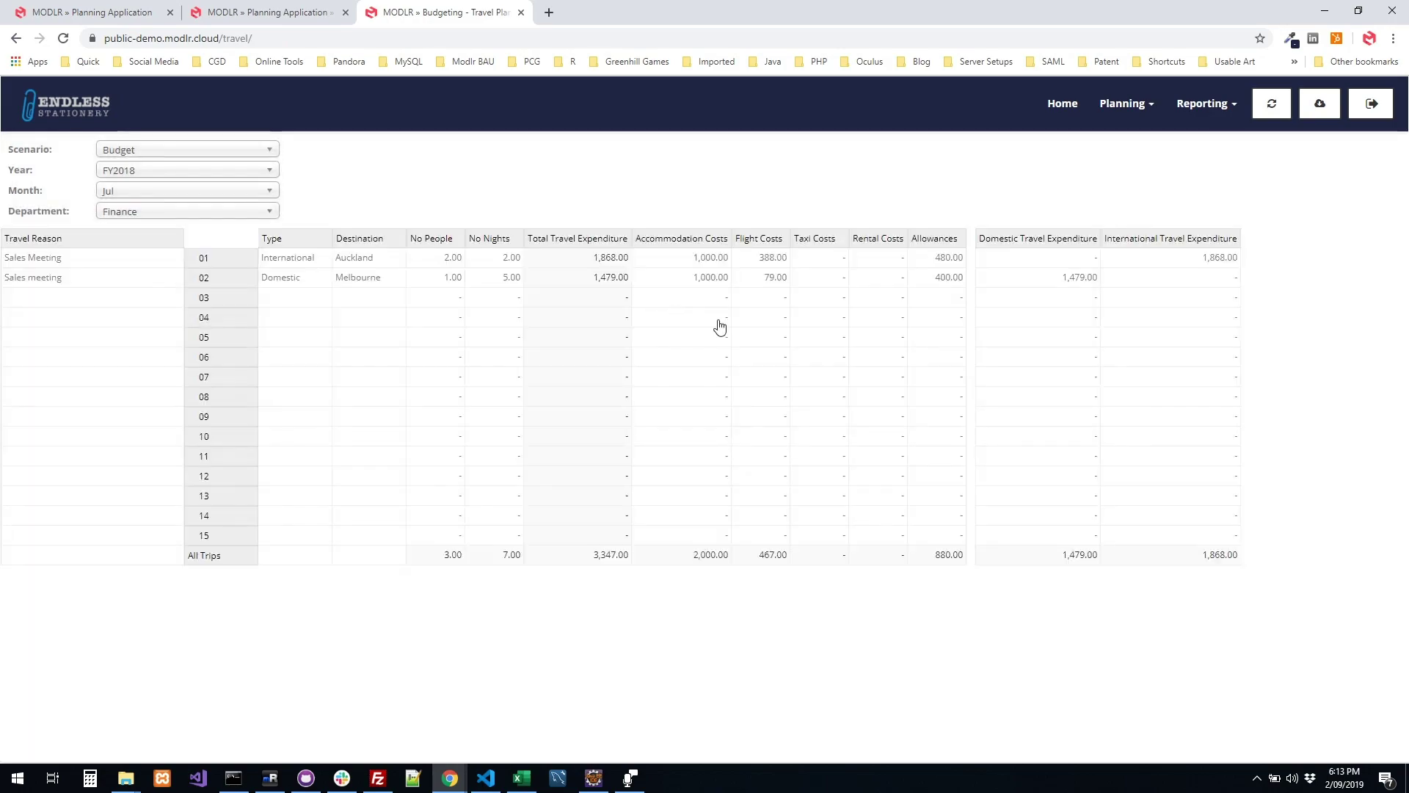
Step: Trace the Flight Costs formula of trip 01 to Auckland and examine how it links to Travel Rates and No People
drag(710, 262, 758, 286)
right_click(771, 272)
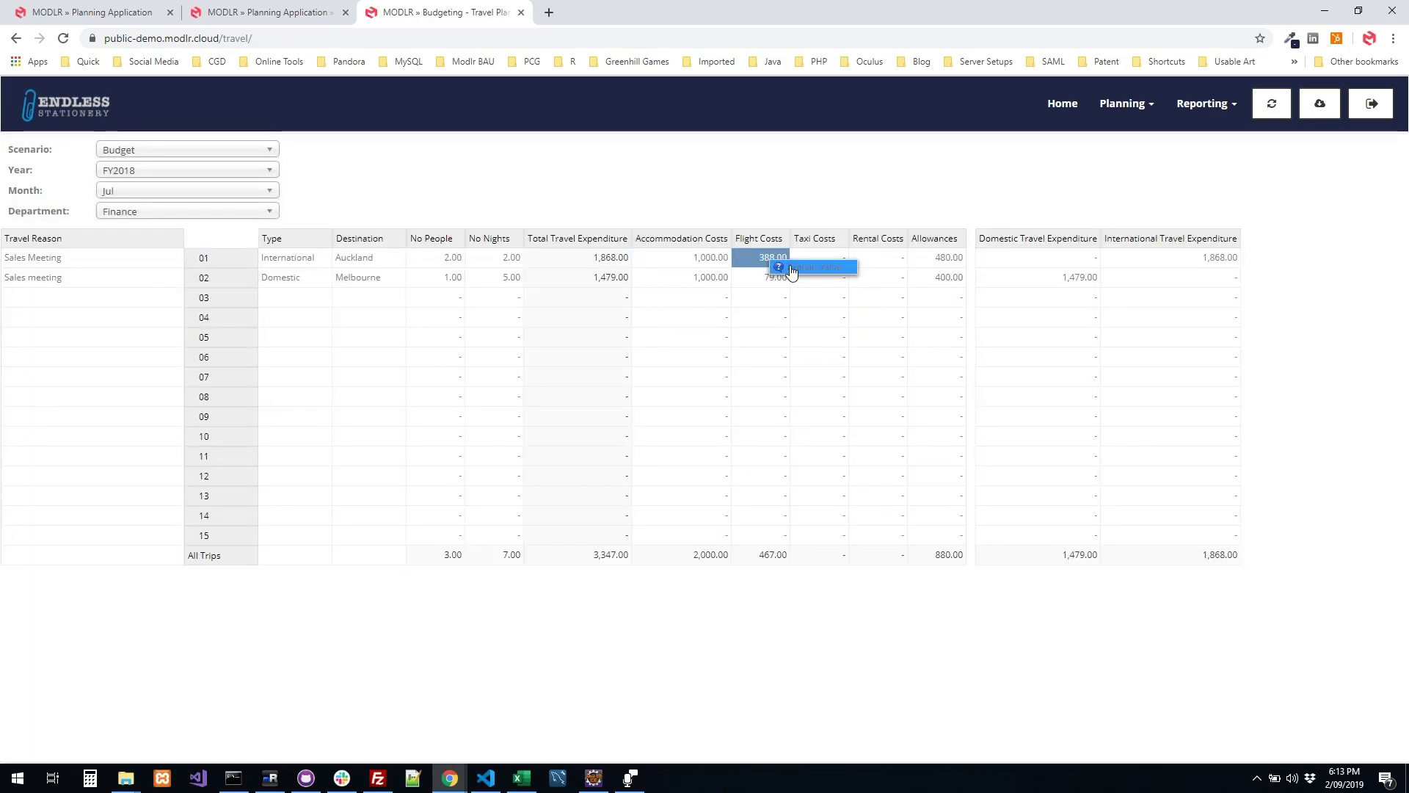
click(792, 268)
mouse_move(675, 212)
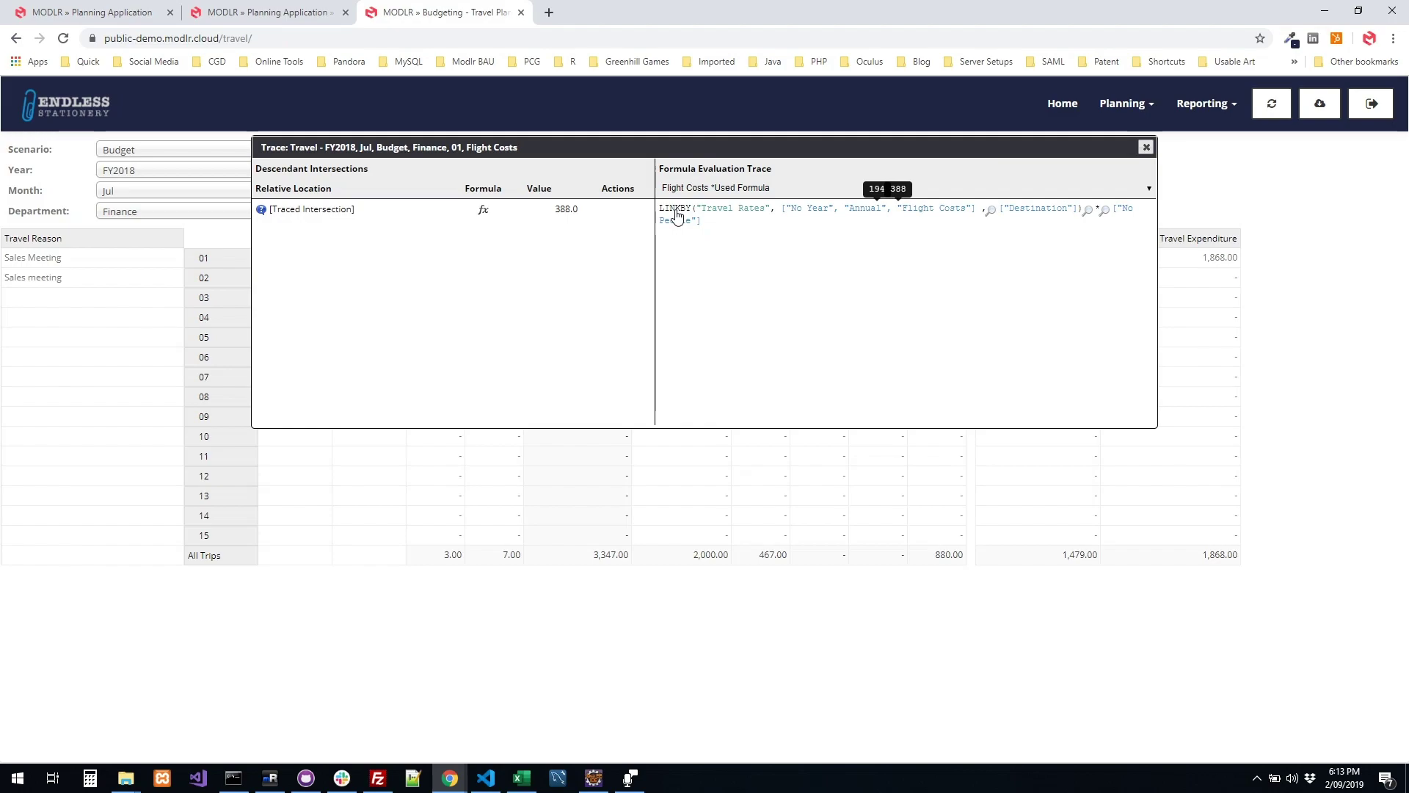
mouse_move(1037, 212)
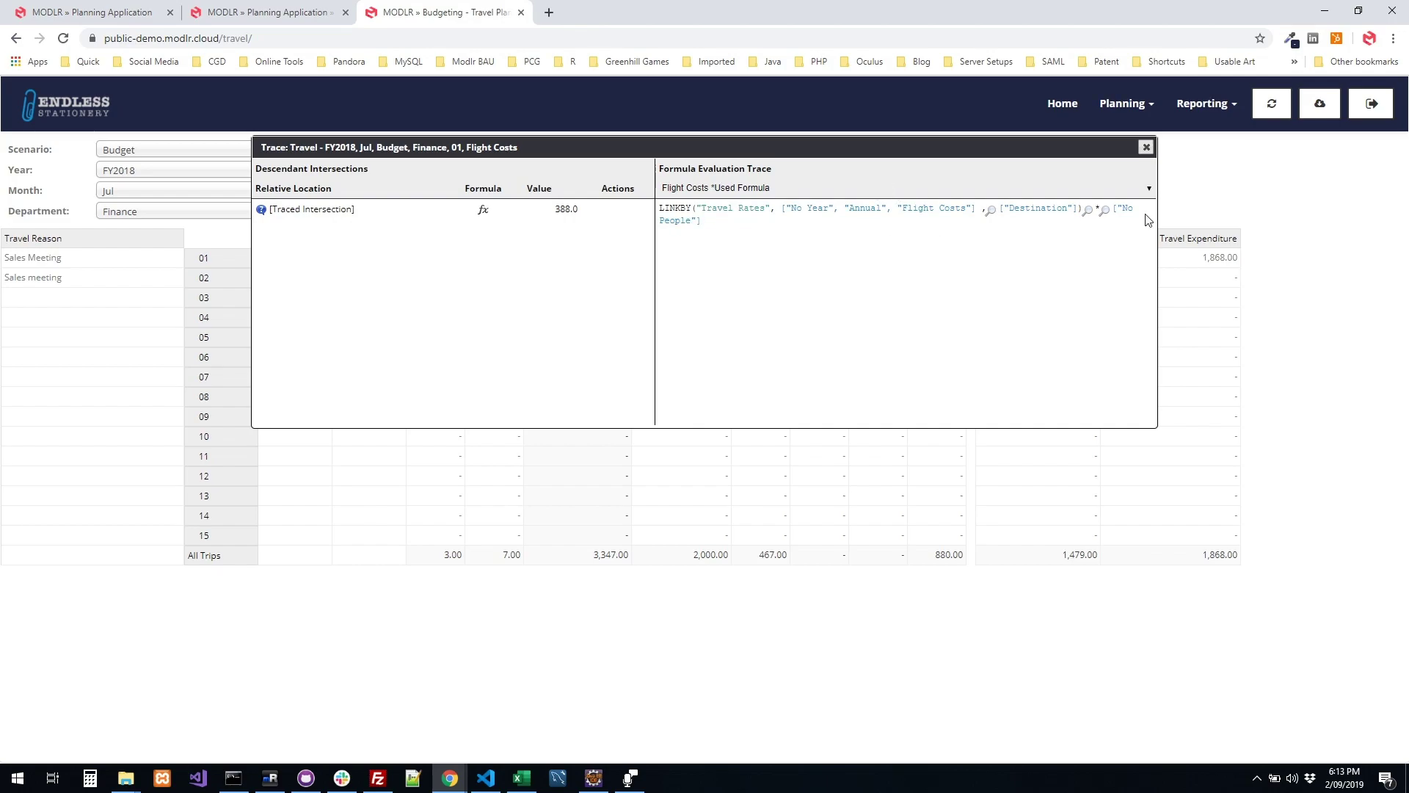
click(1145, 147)
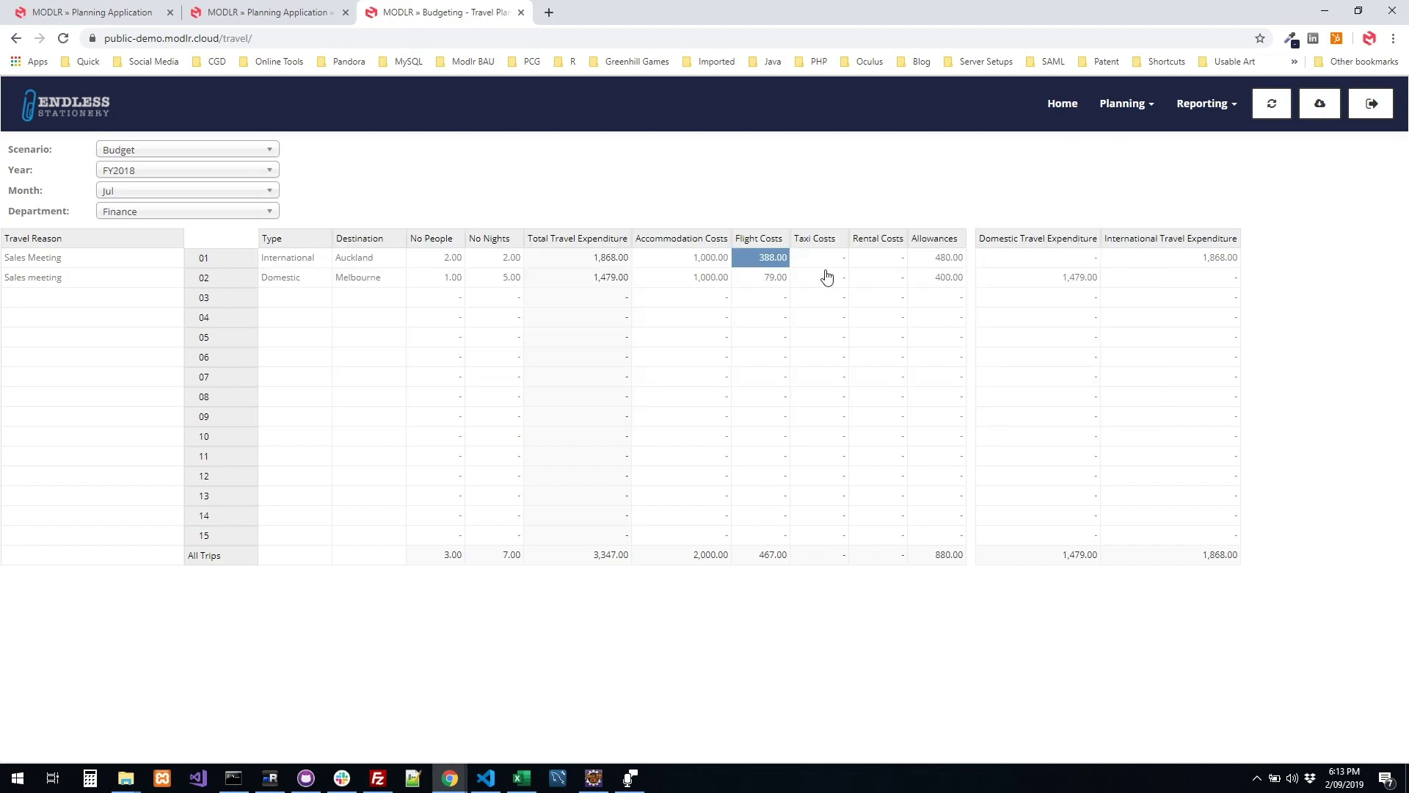
Step: Review the domestic and international travel expenditure, and check the 572 - Travel Domestic and 573 - Travel International rows in OPEX
drag(1062, 240, 1171, 547)
click(1148, 322)
click(1131, 106)
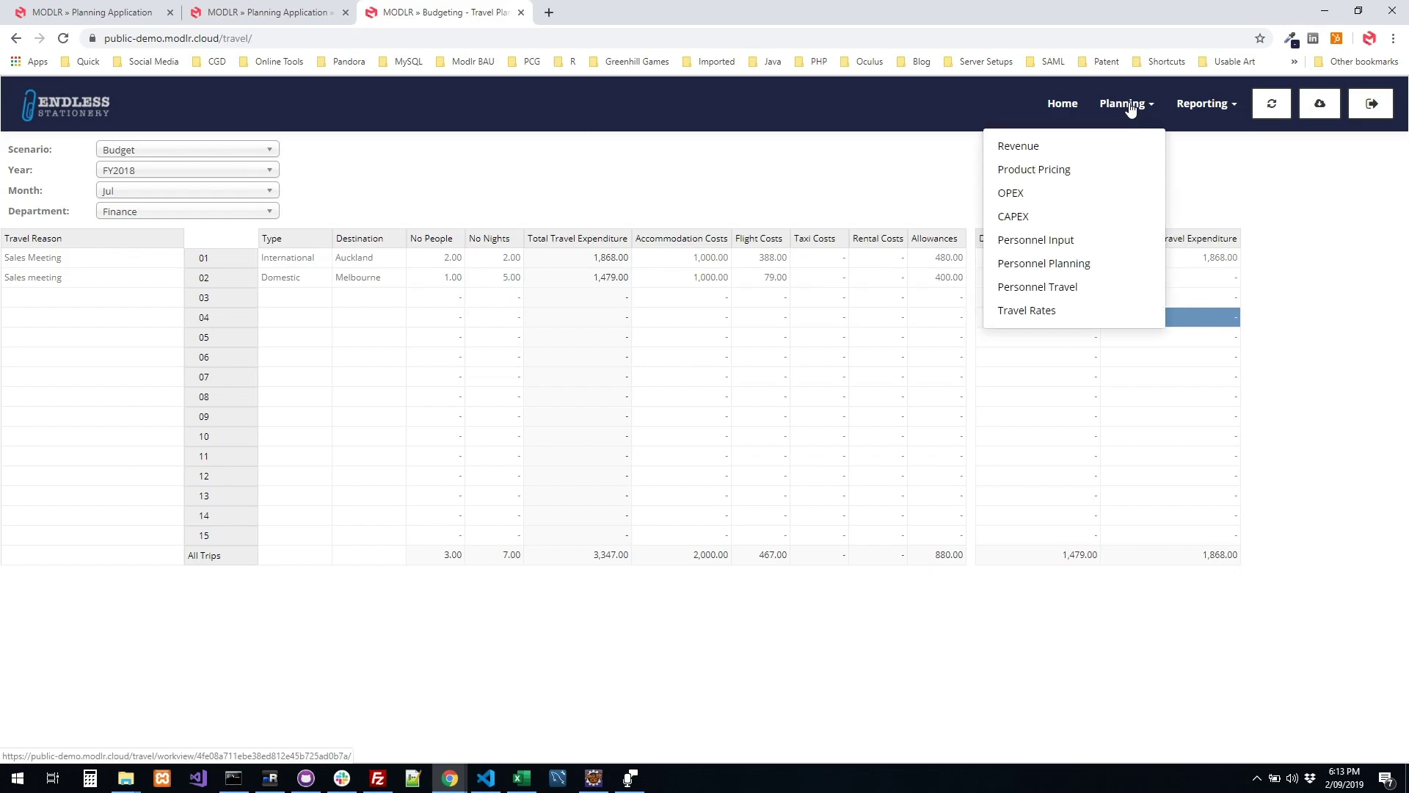
click(1081, 193)
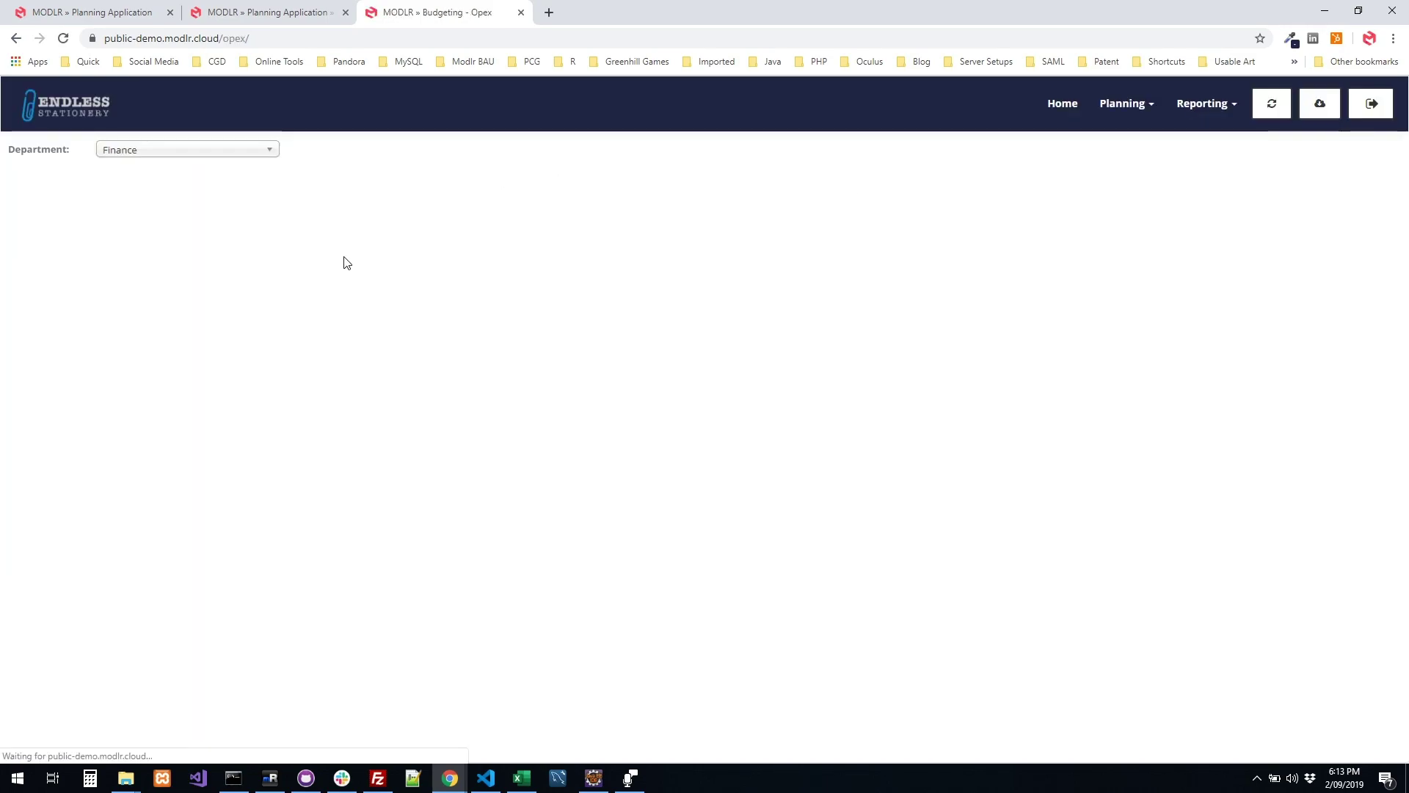
click(190, 494)
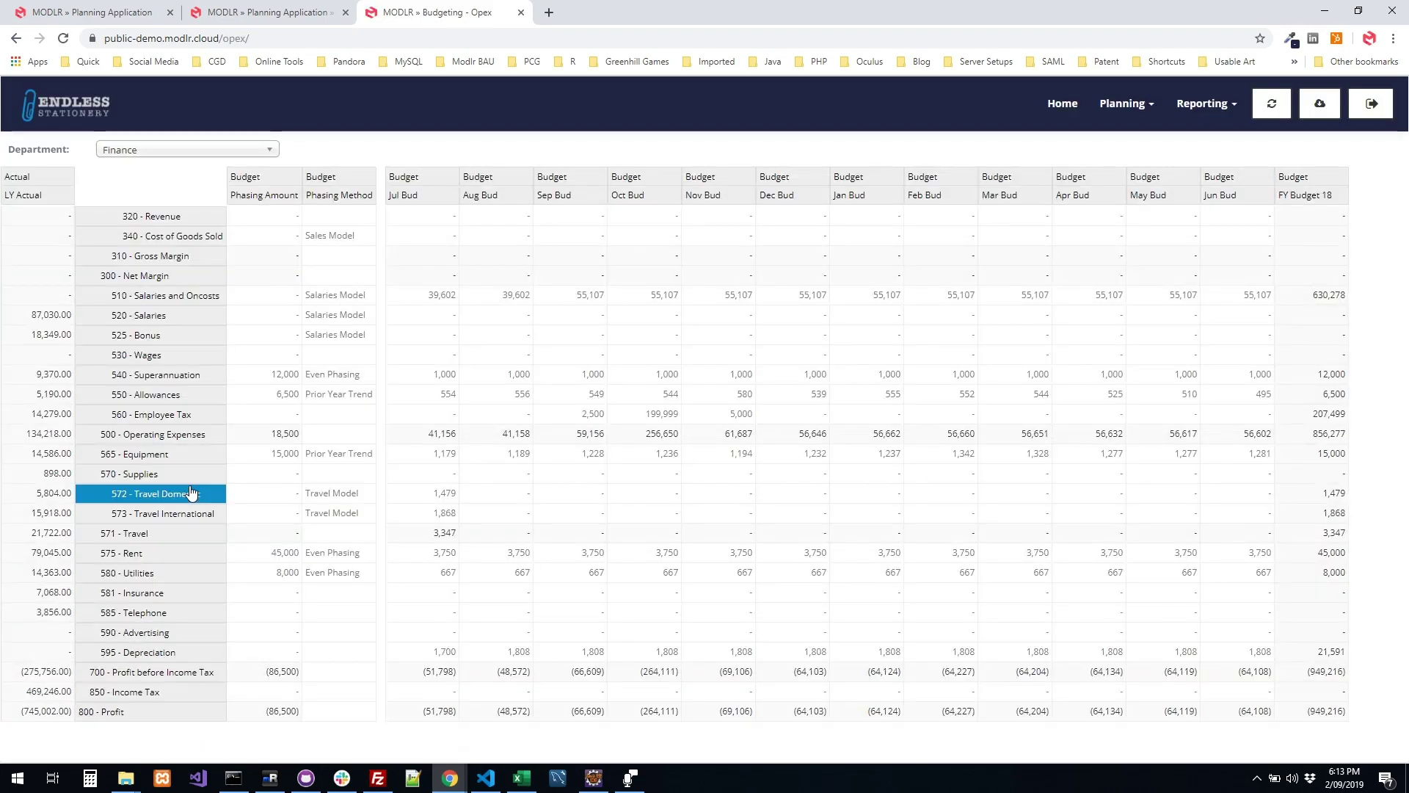
click(192, 514)
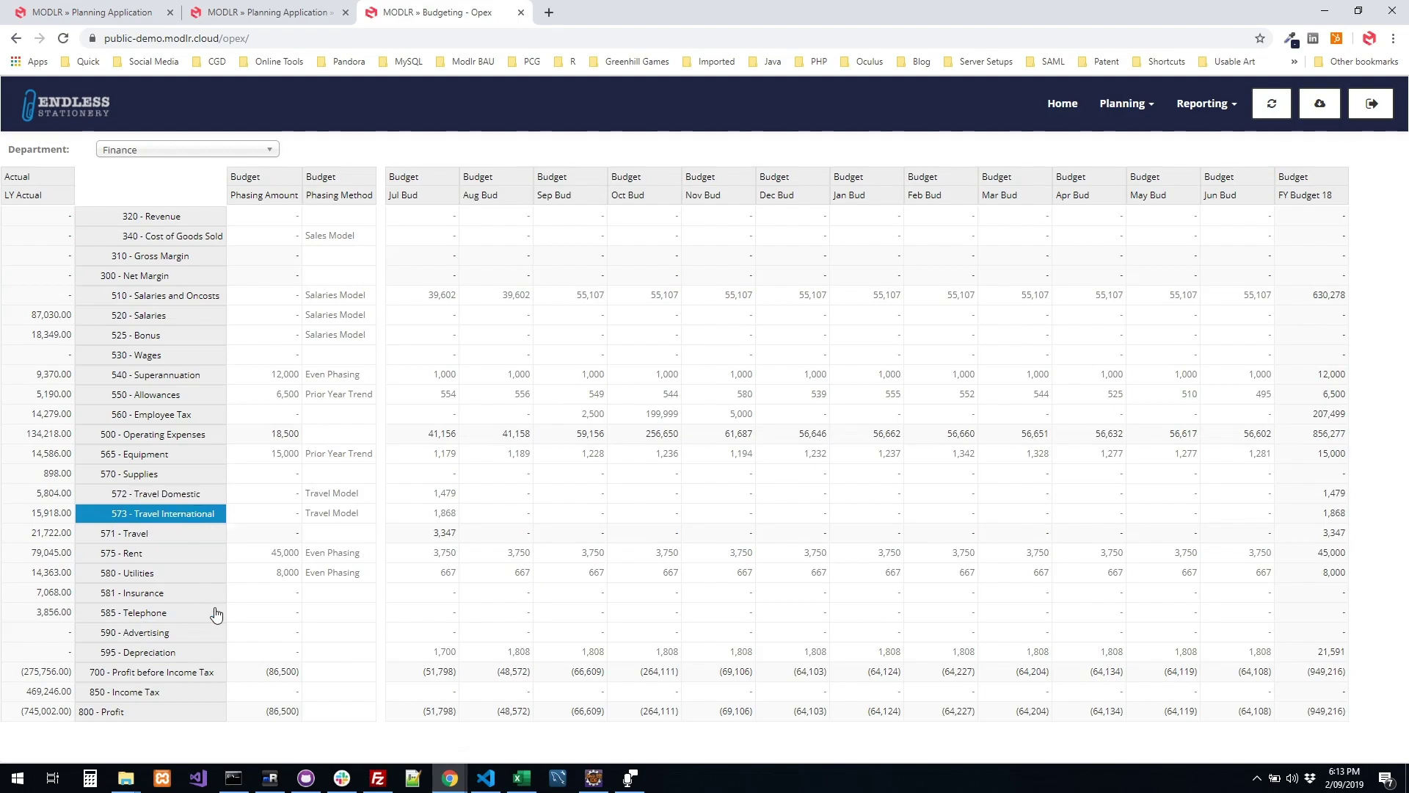
Step: Open the Profit and Loss report and set its department to All Departments
click(1215, 112)
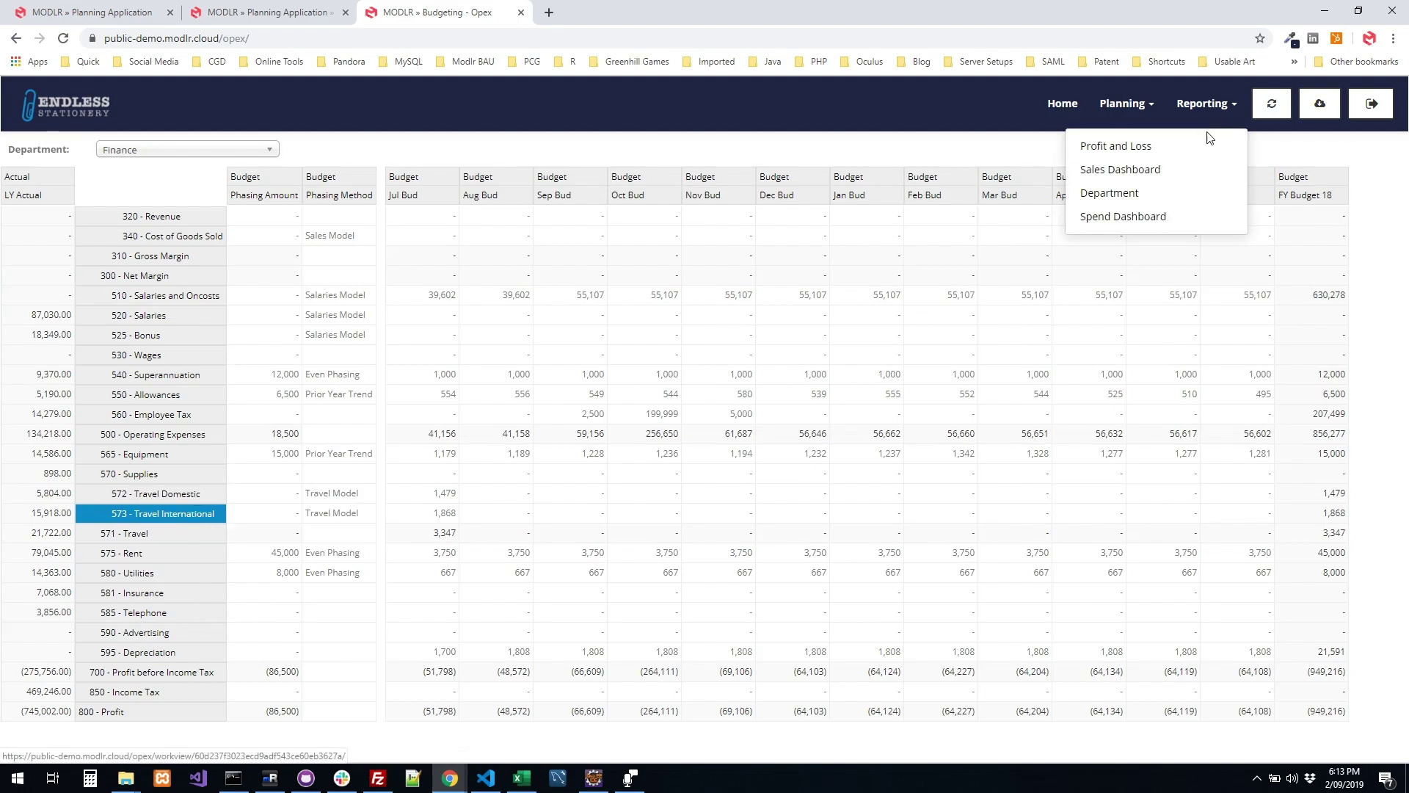
click(1144, 151)
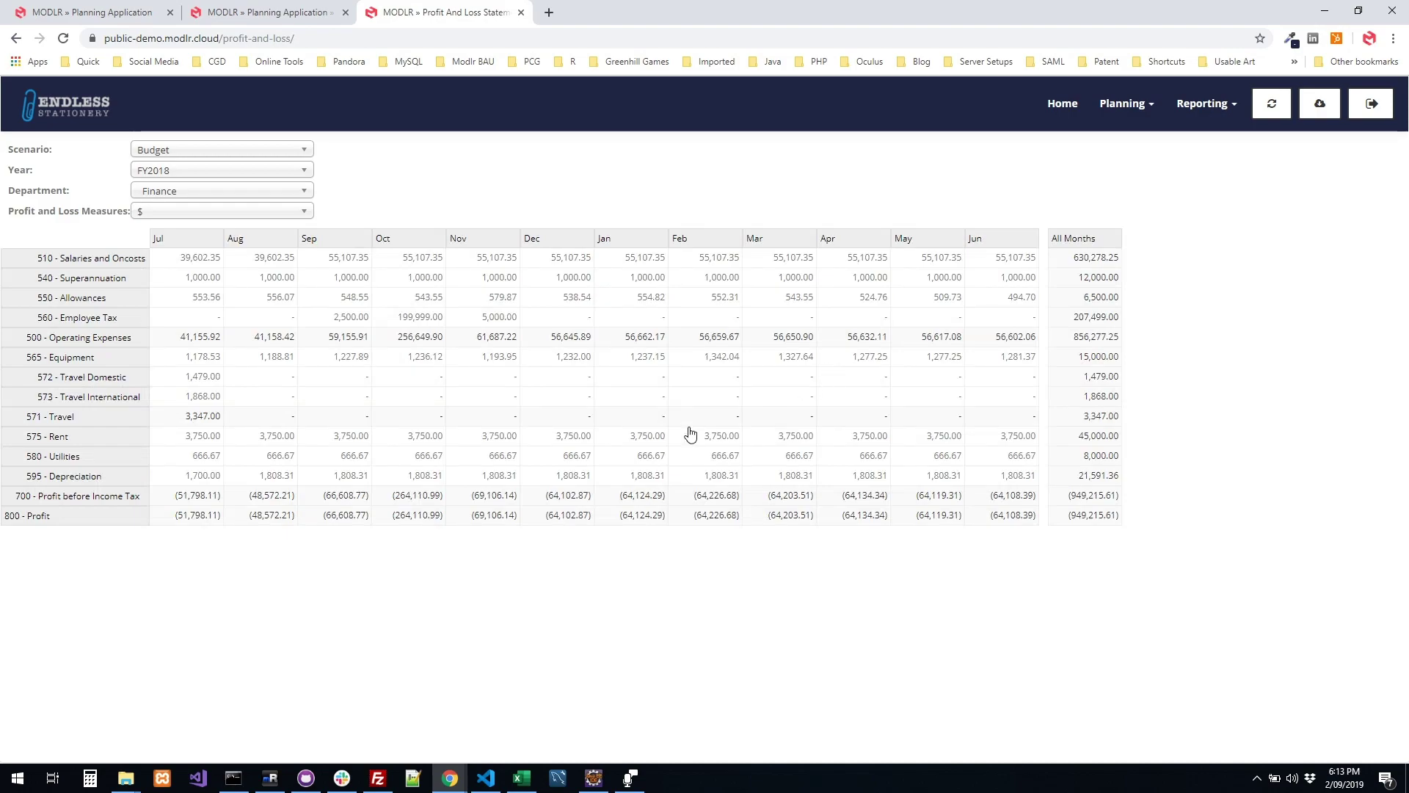
click(213, 192)
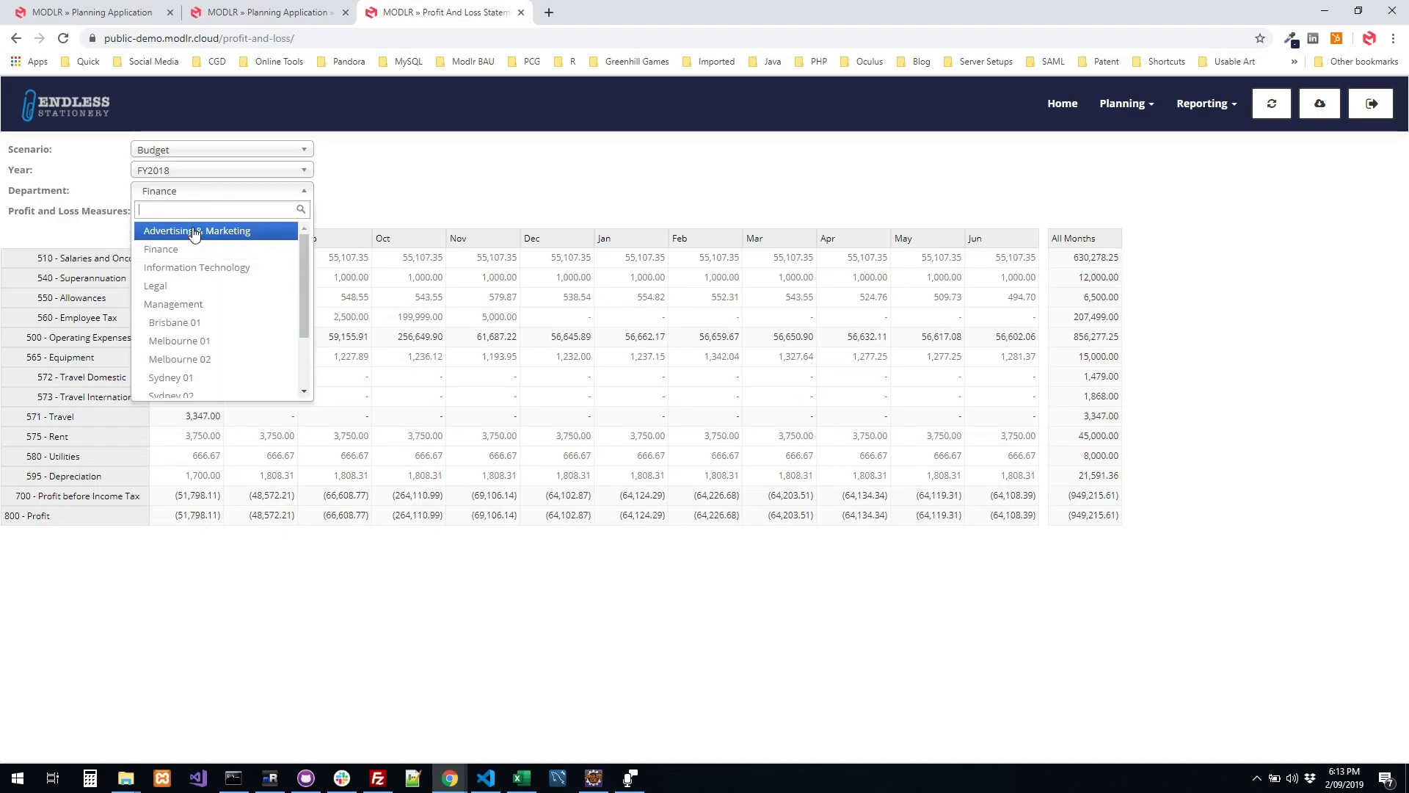
scroll(213, 294, down, 3)
click(212, 387)
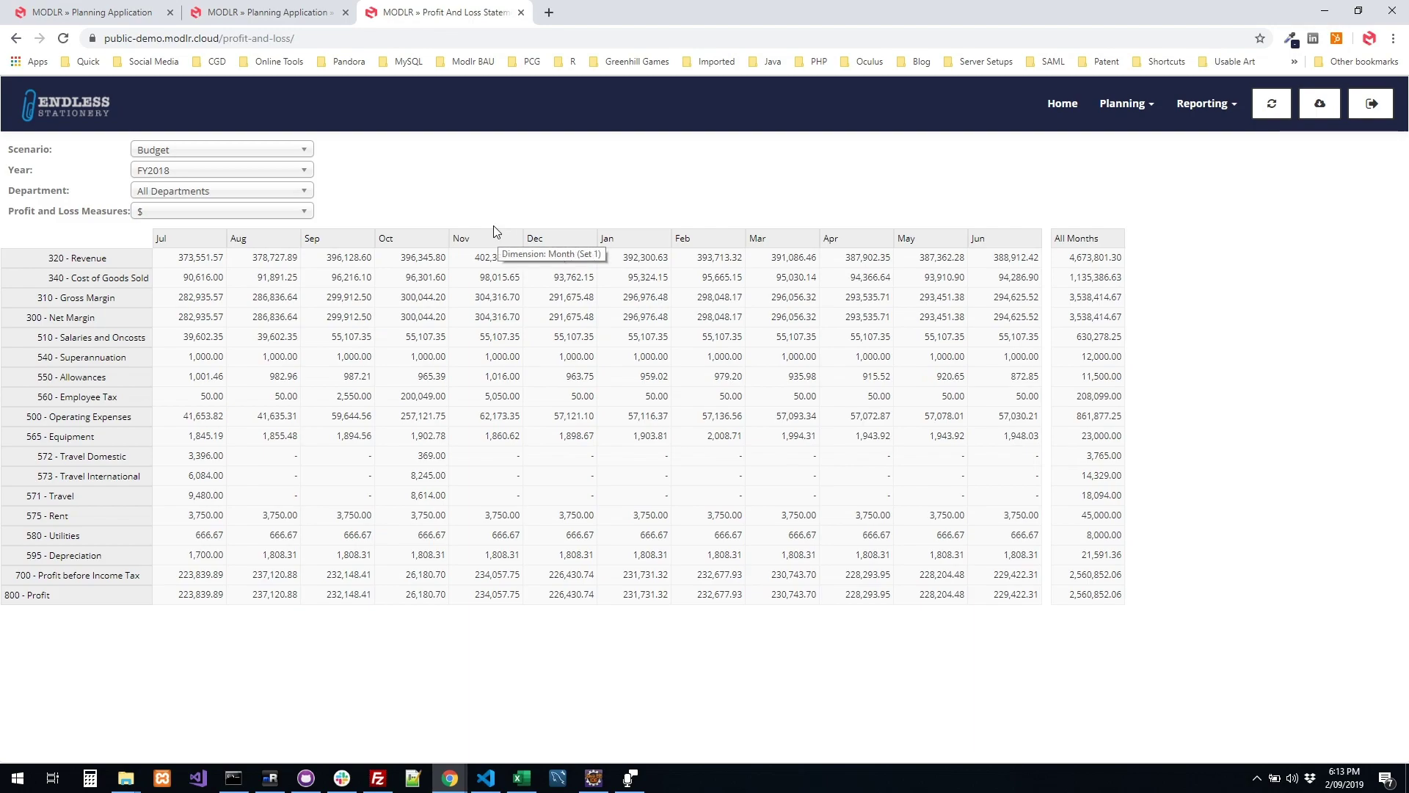
Step: Check the departments available in the Profit and Loss filter, keeping All Departments
click(266, 191)
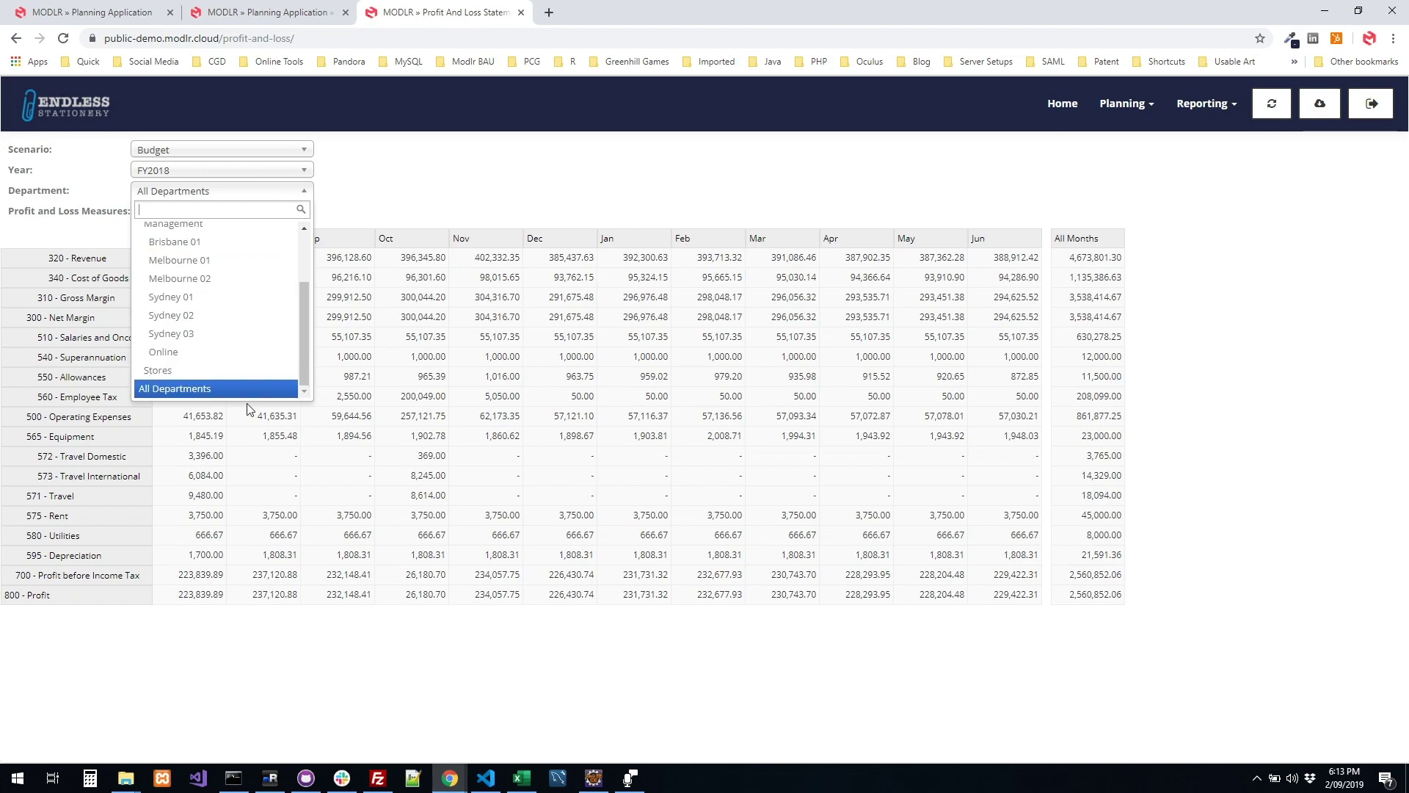
scroll(221, 249, up, 2)
click(368, 183)
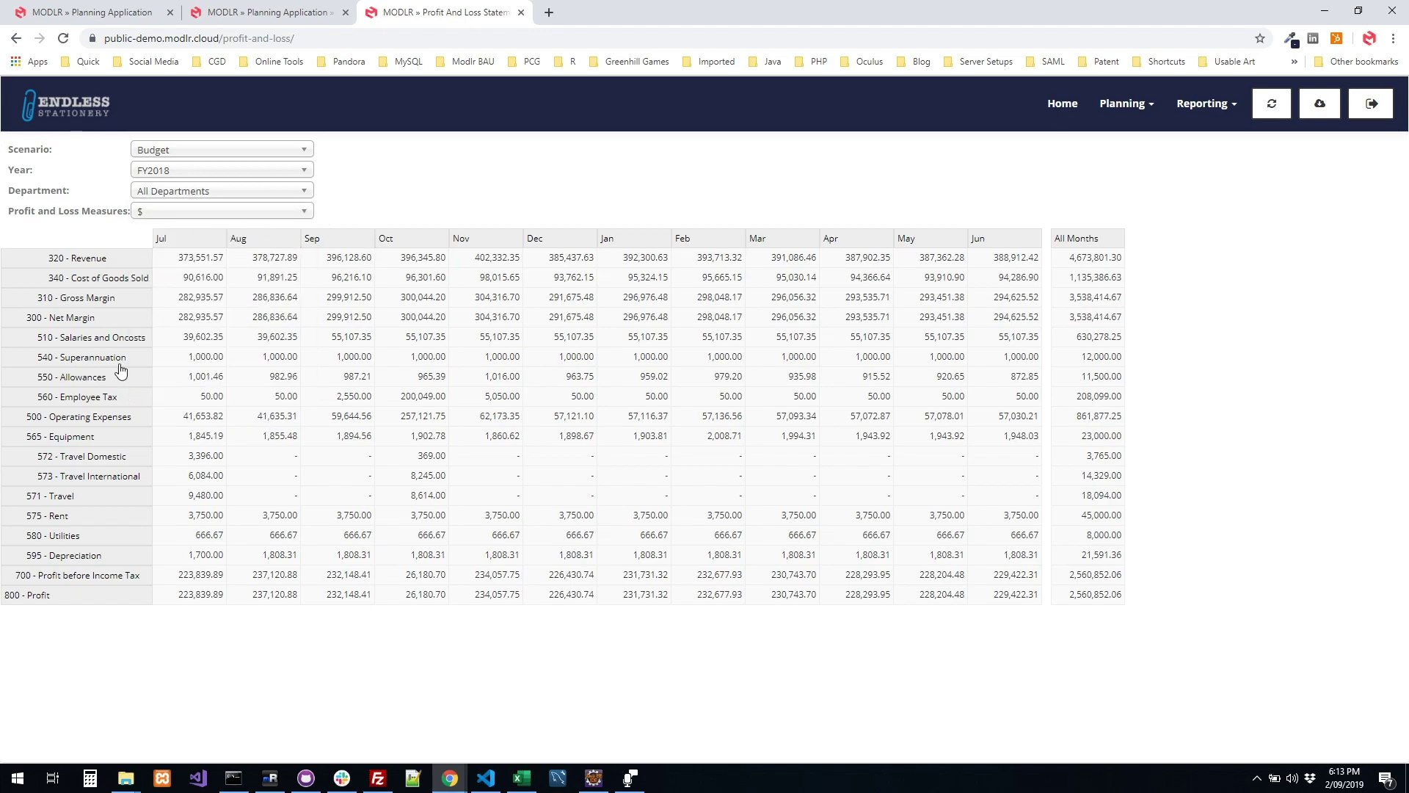
Step: Review the Sales Dashboard charts filtered to the Stationmaster brand, and return to the home page
click(1198, 105)
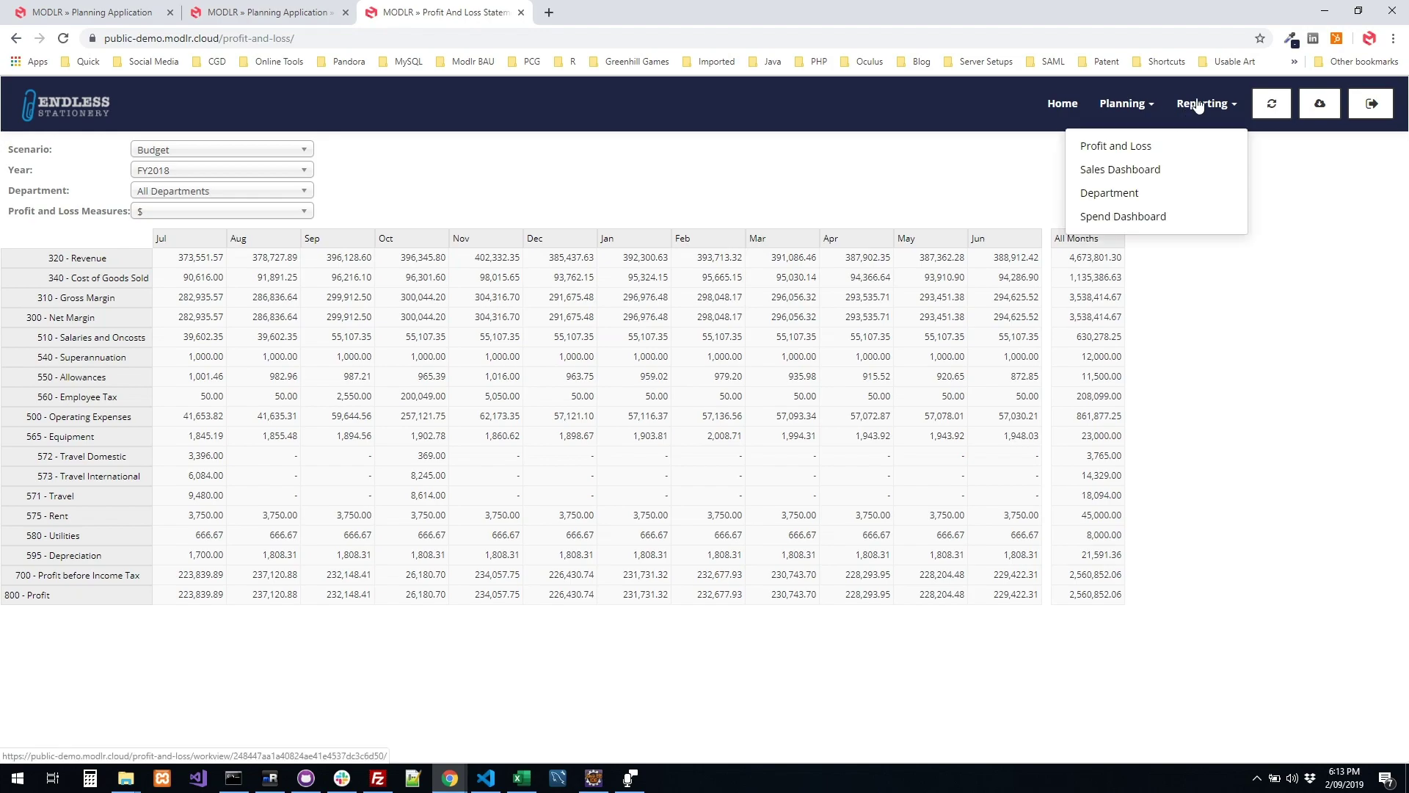
click(1149, 170)
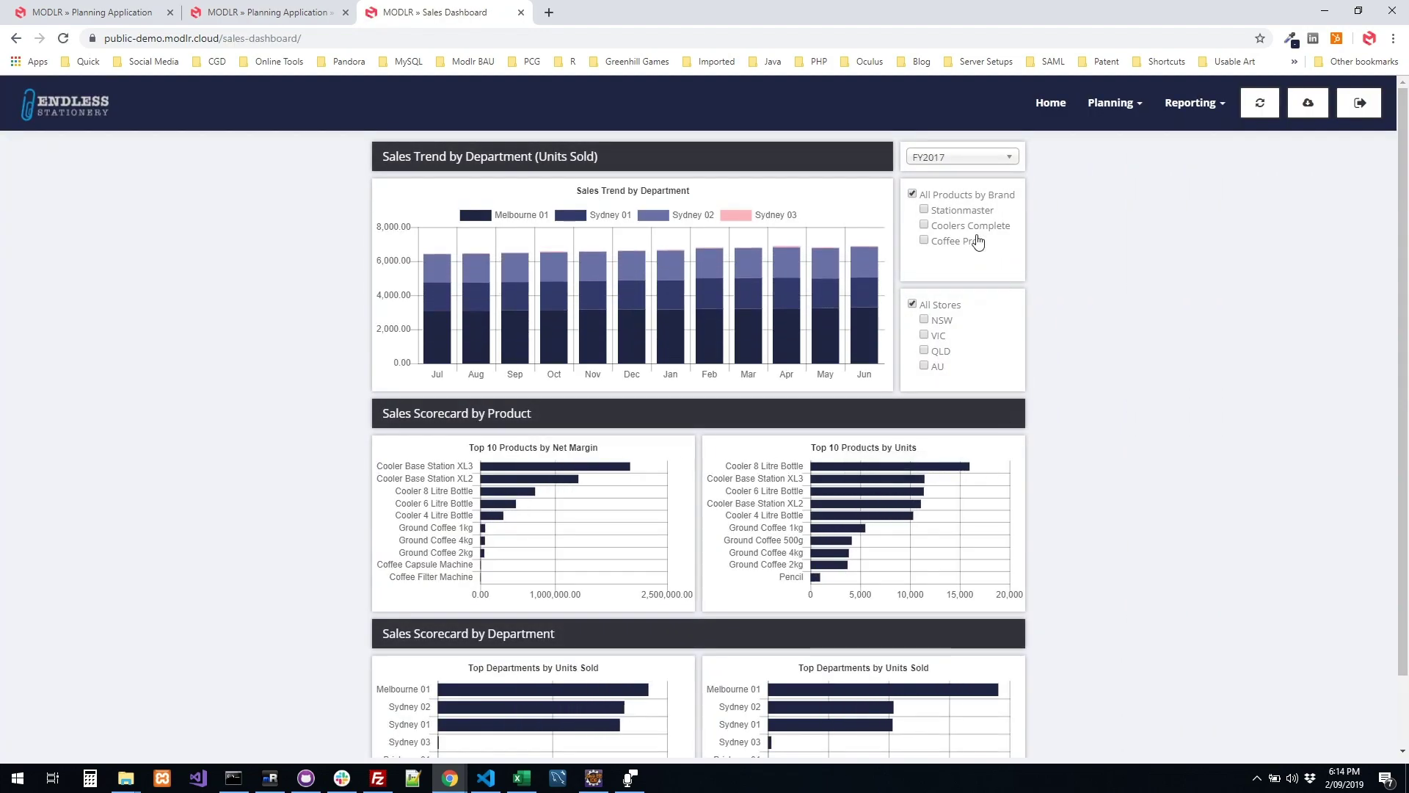
click(960, 212)
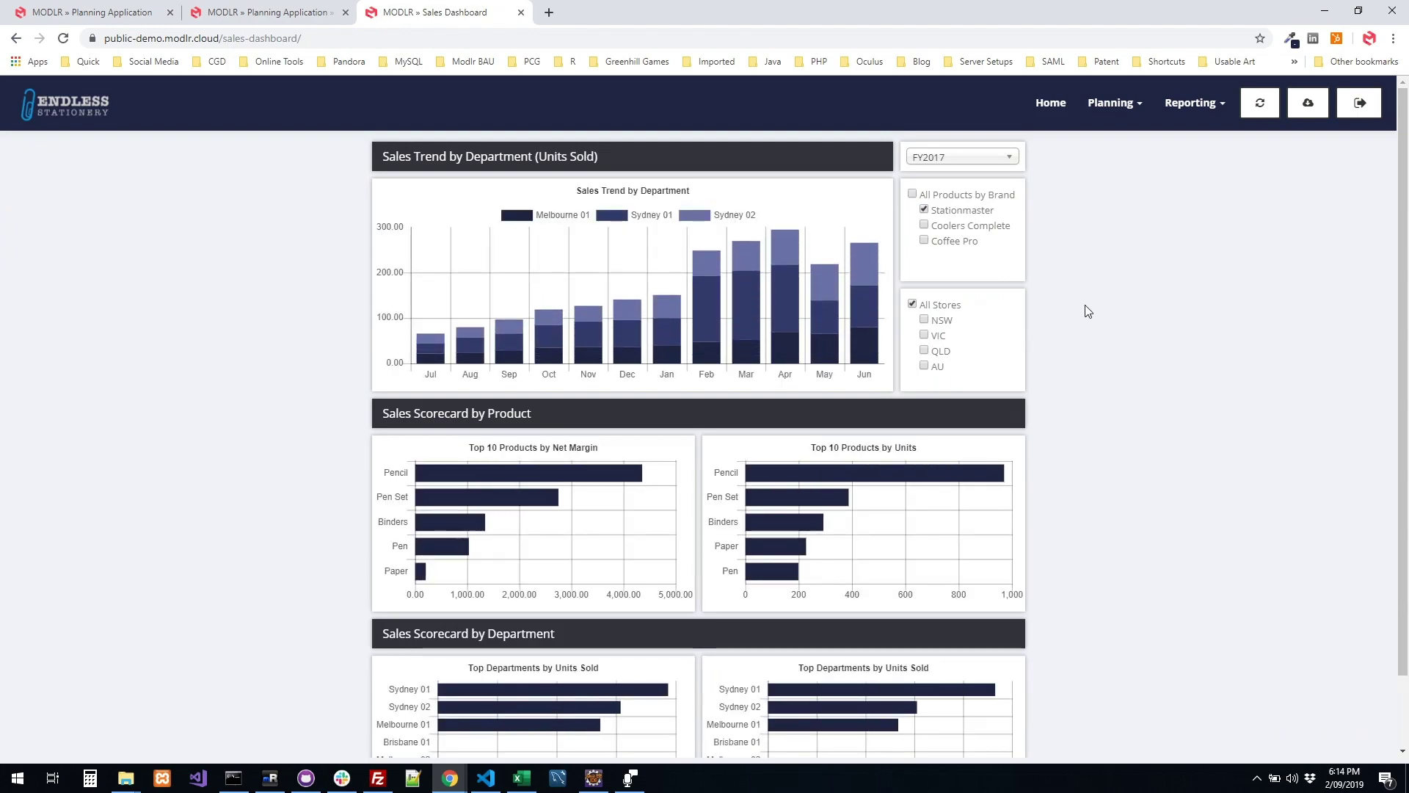
scroll(1085, 305, down, 1)
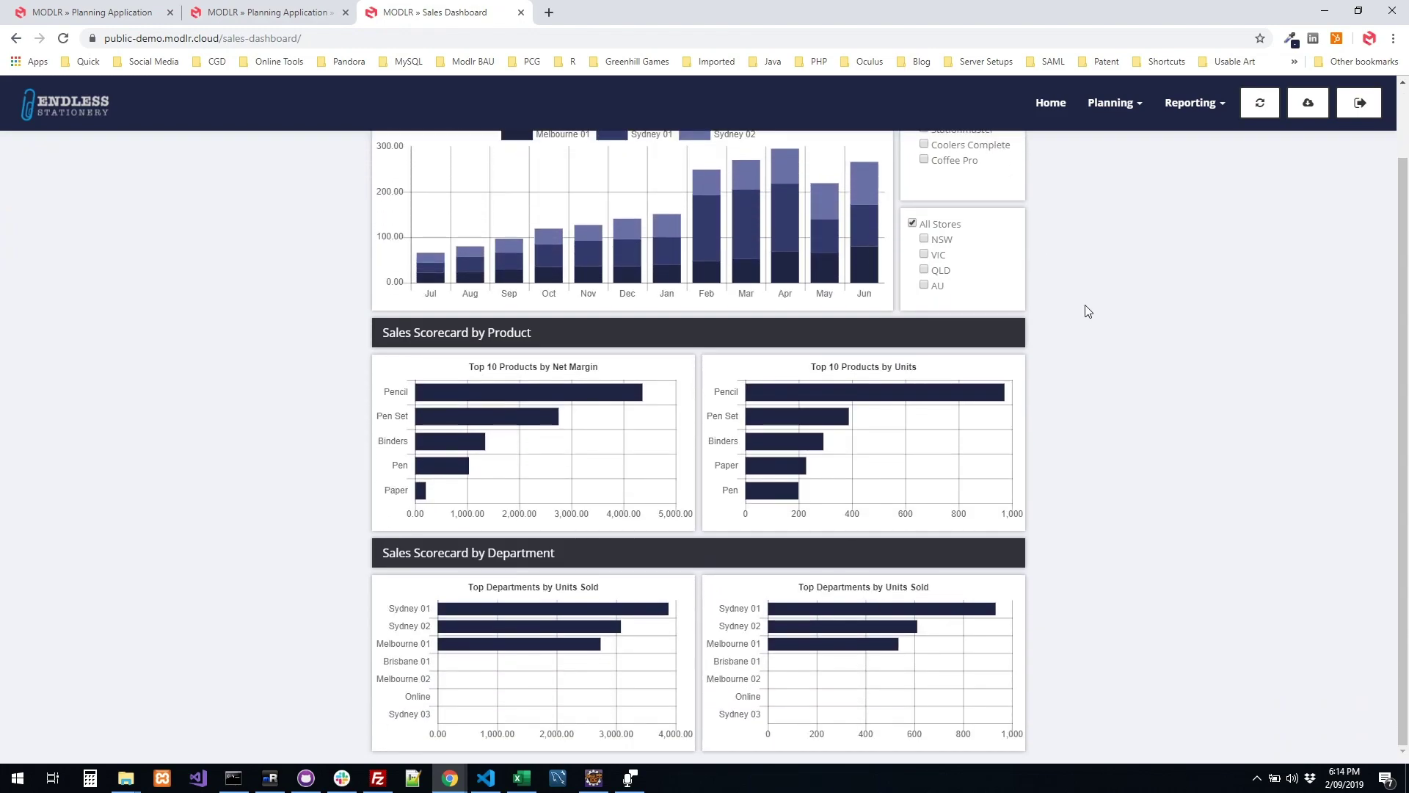
scroll(1085, 306, up, 1)
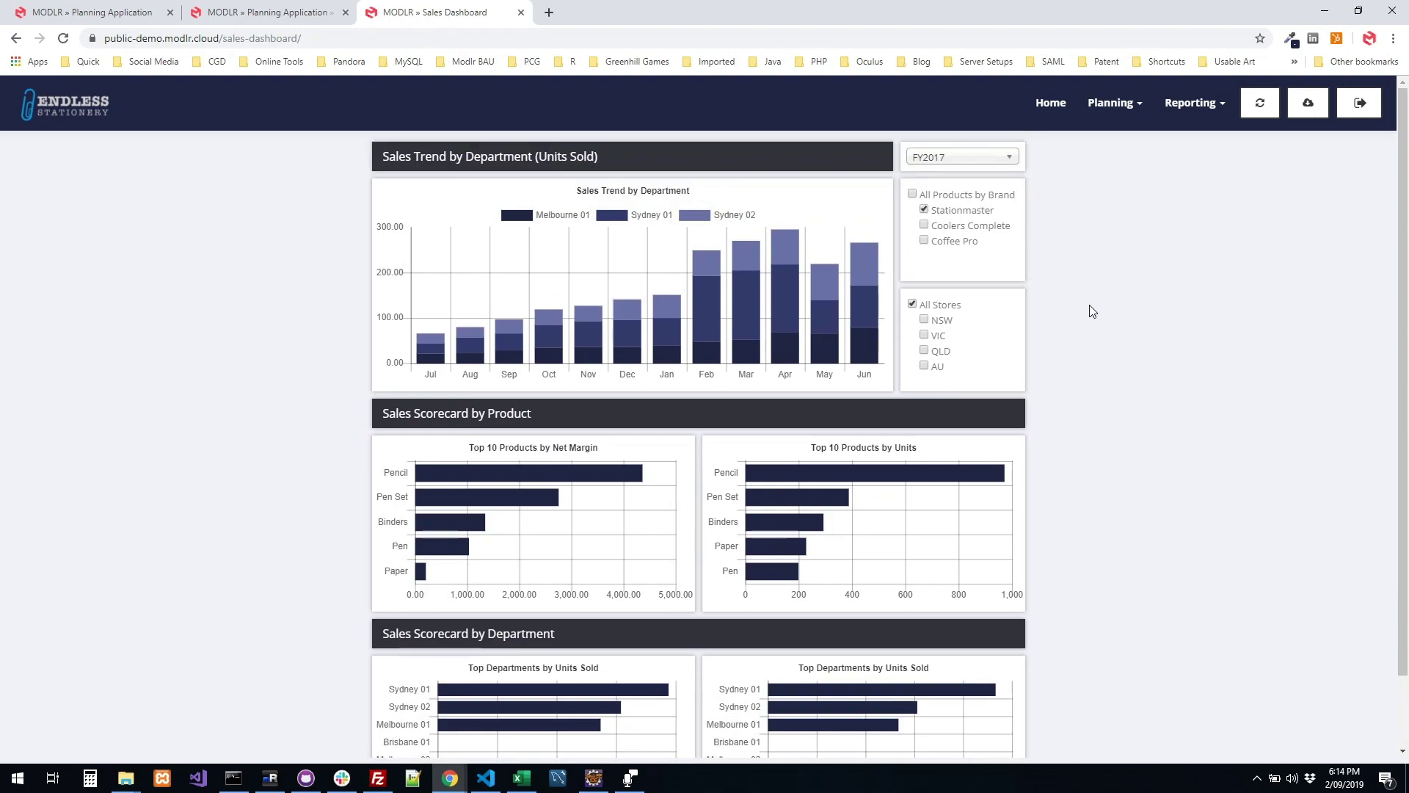
click(1054, 103)
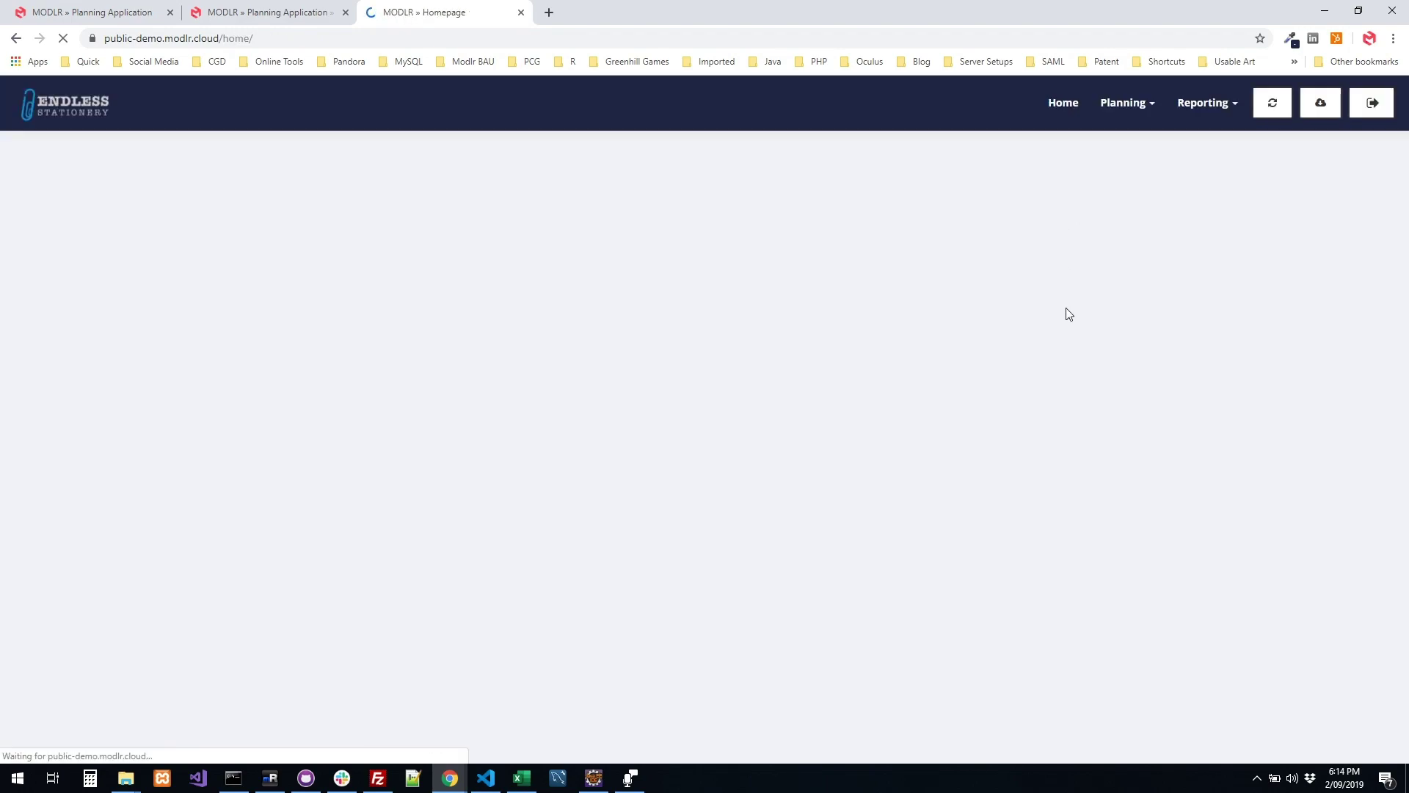